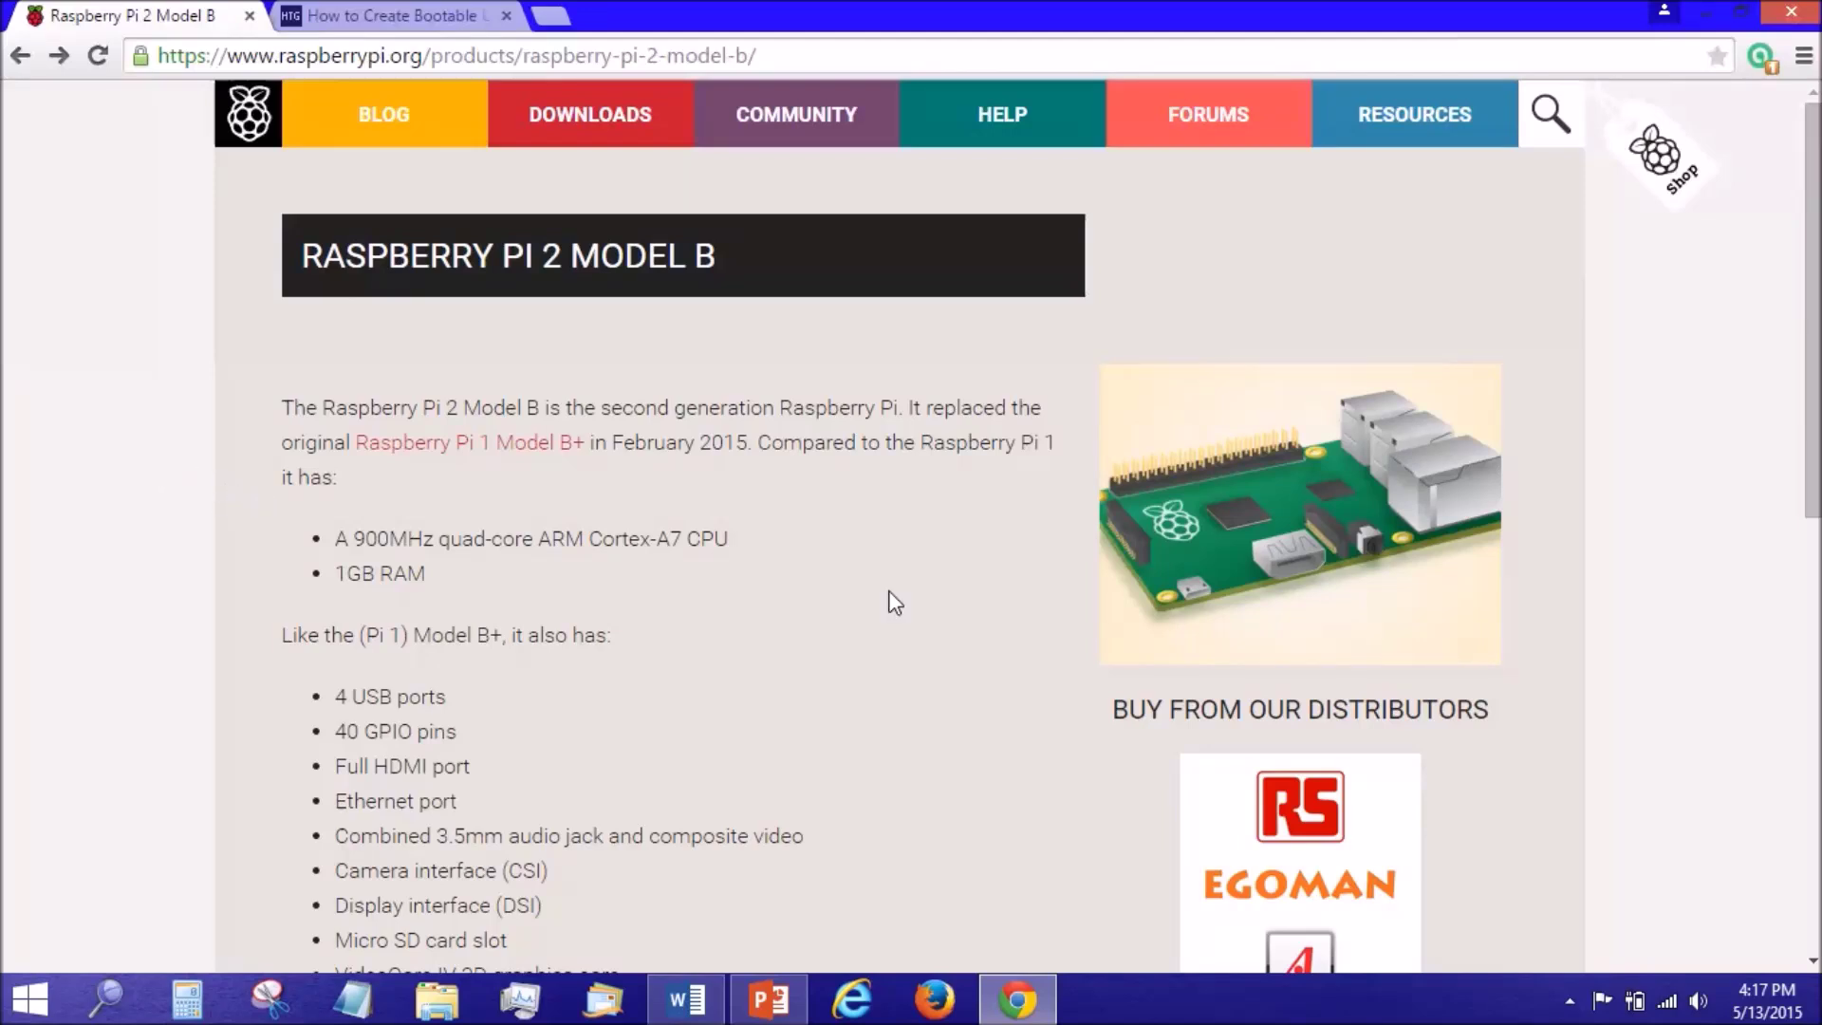
# - Go from raspberrypi.org Downloads to Third Party OS Images and follow the ubuntu-mate.org link
pyautogui.click(601, 116)
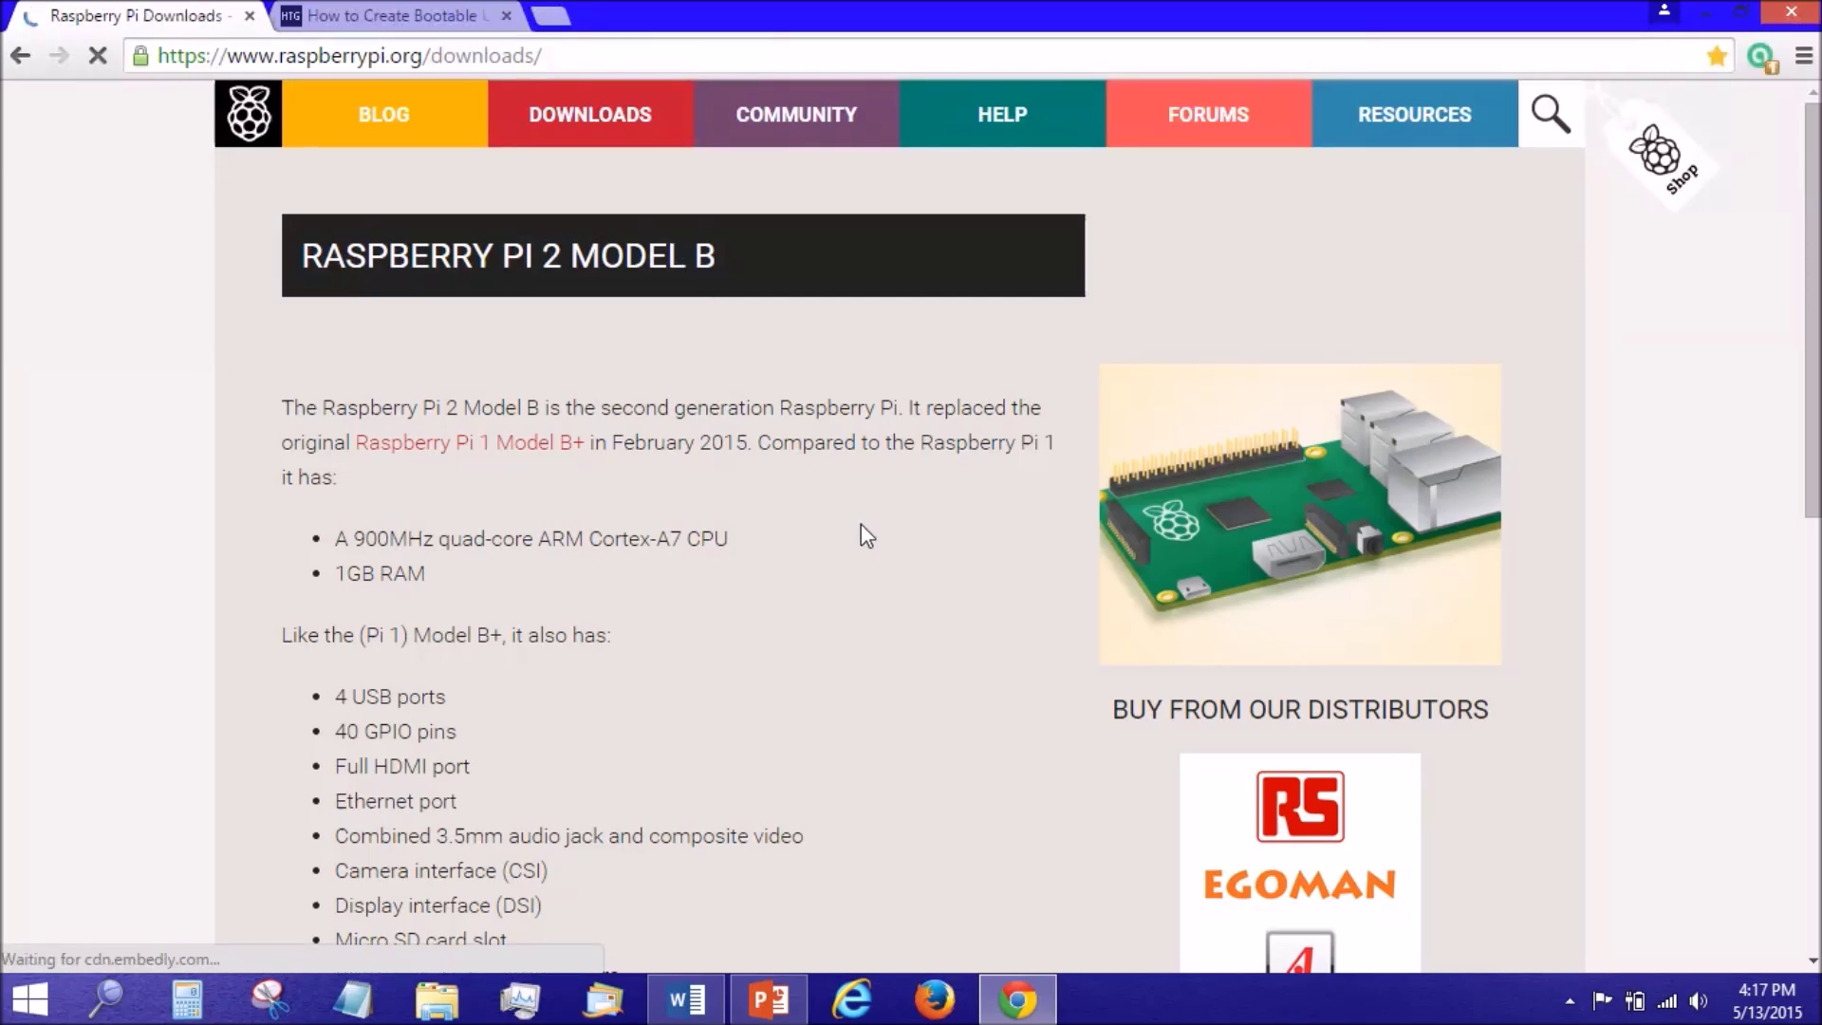
pyautogui.scroll(-4, 192, 338)
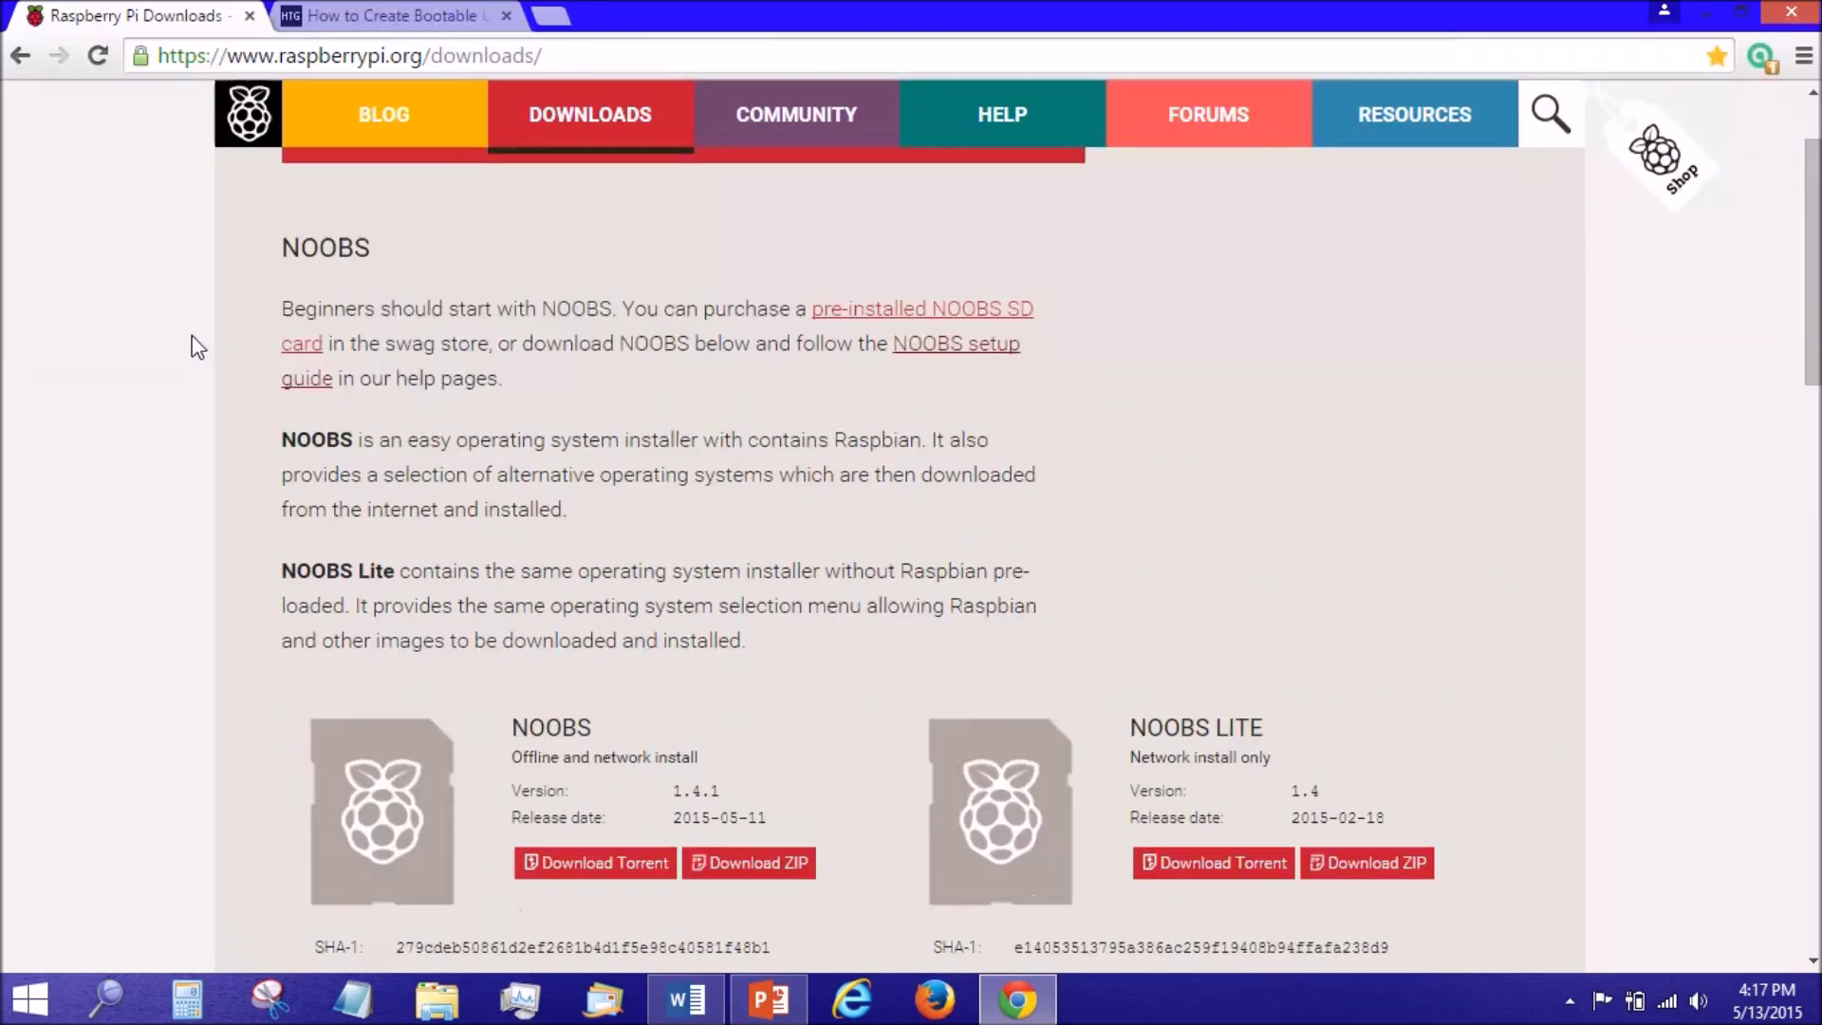
pyautogui.scroll(-1, 220, 337)
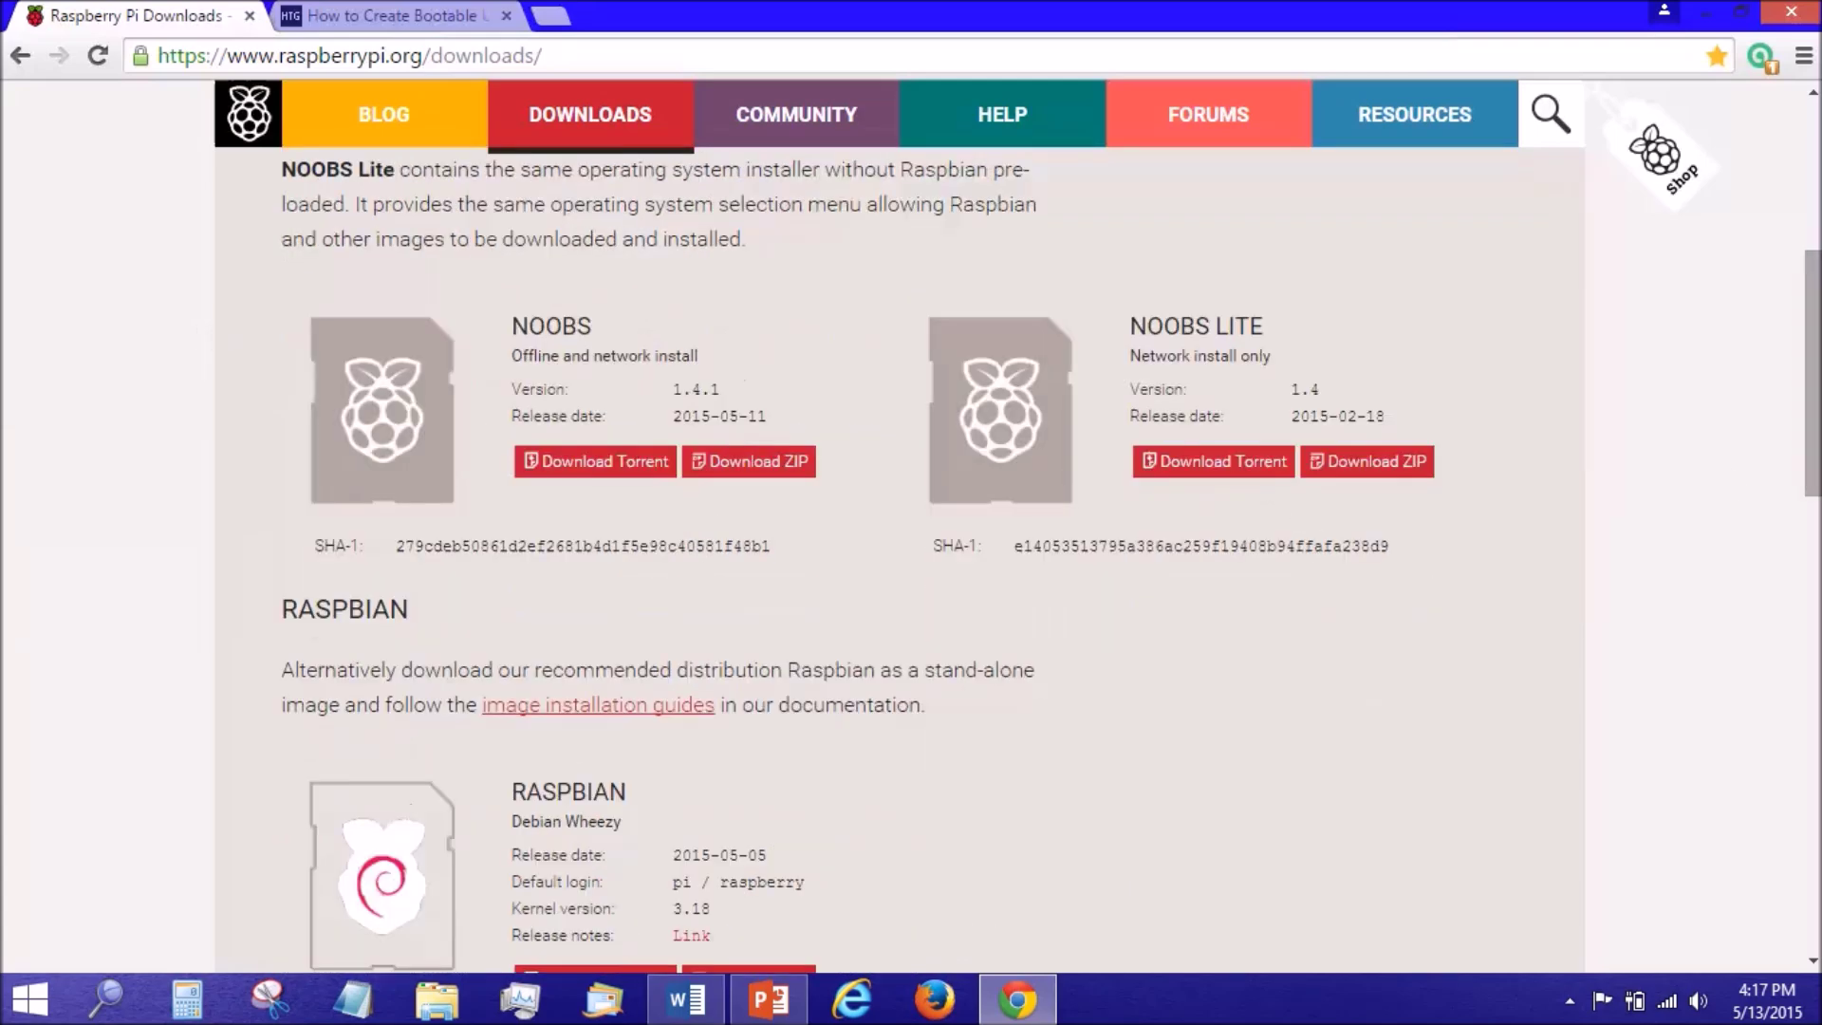
pyautogui.moveTo(1812, 454); pyautogui.dragTo(1813, 714)
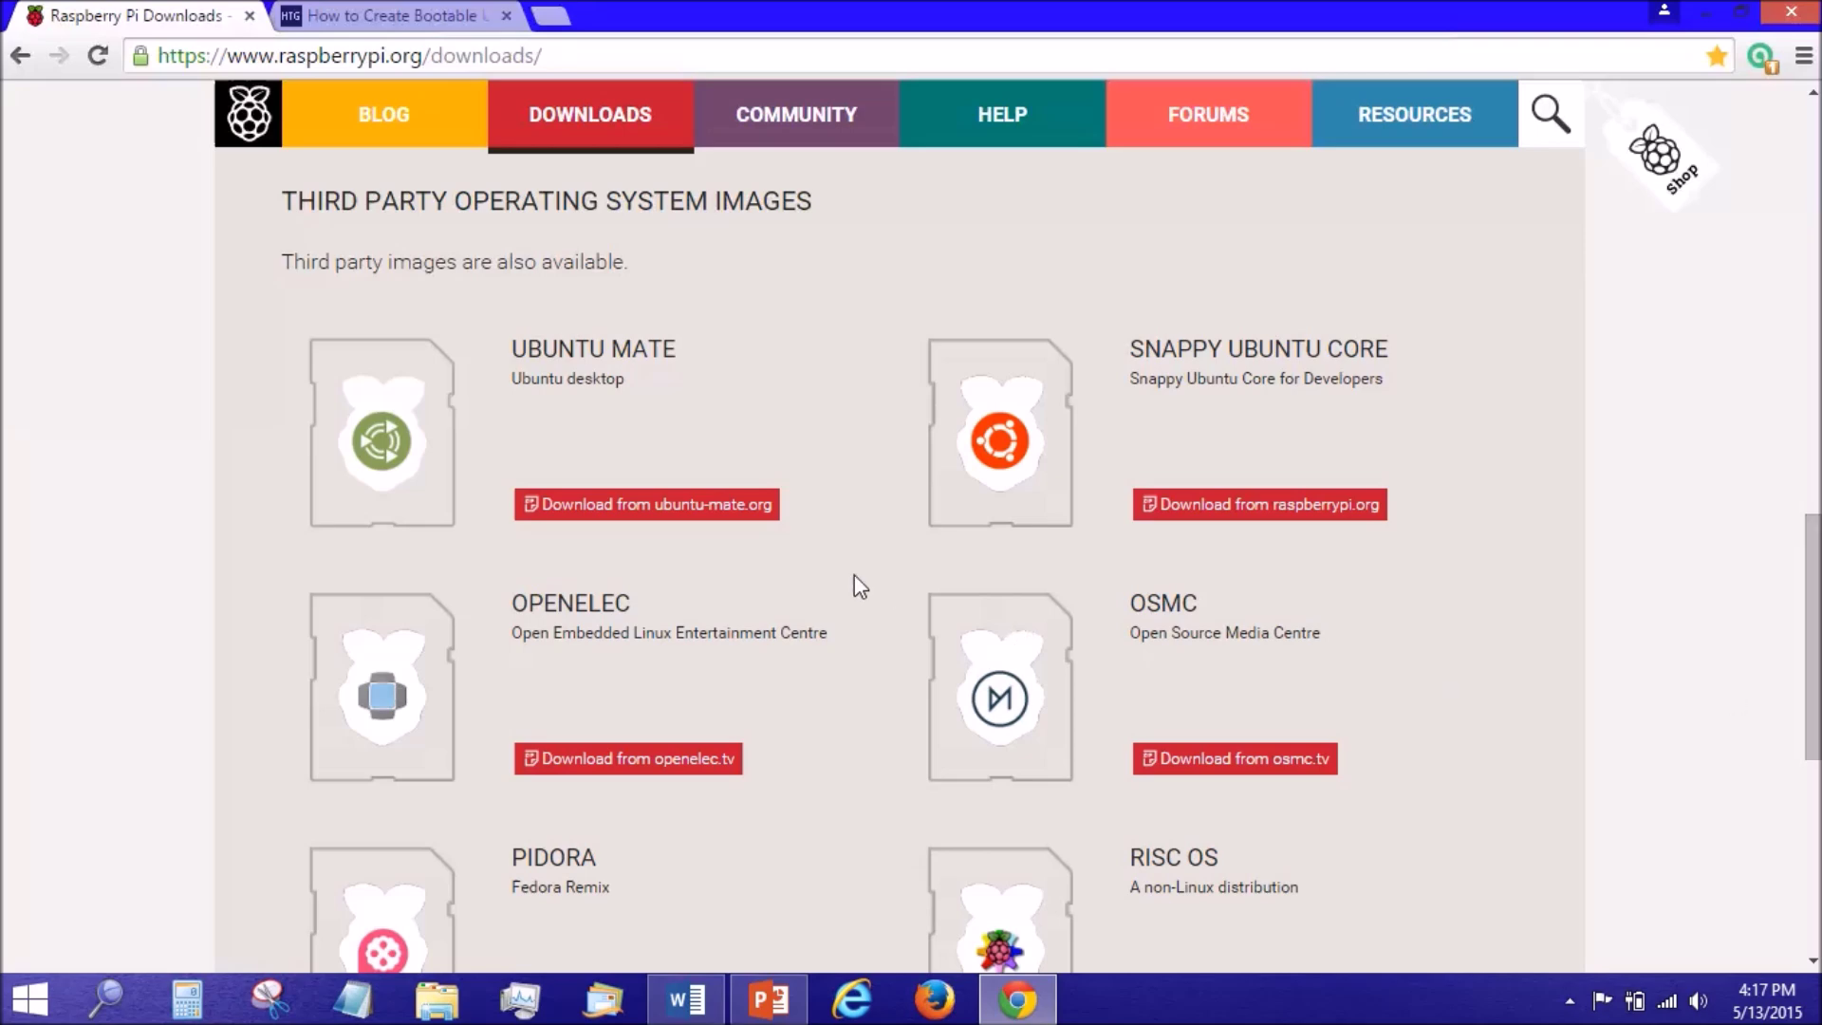
pyautogui.click(730, 509)
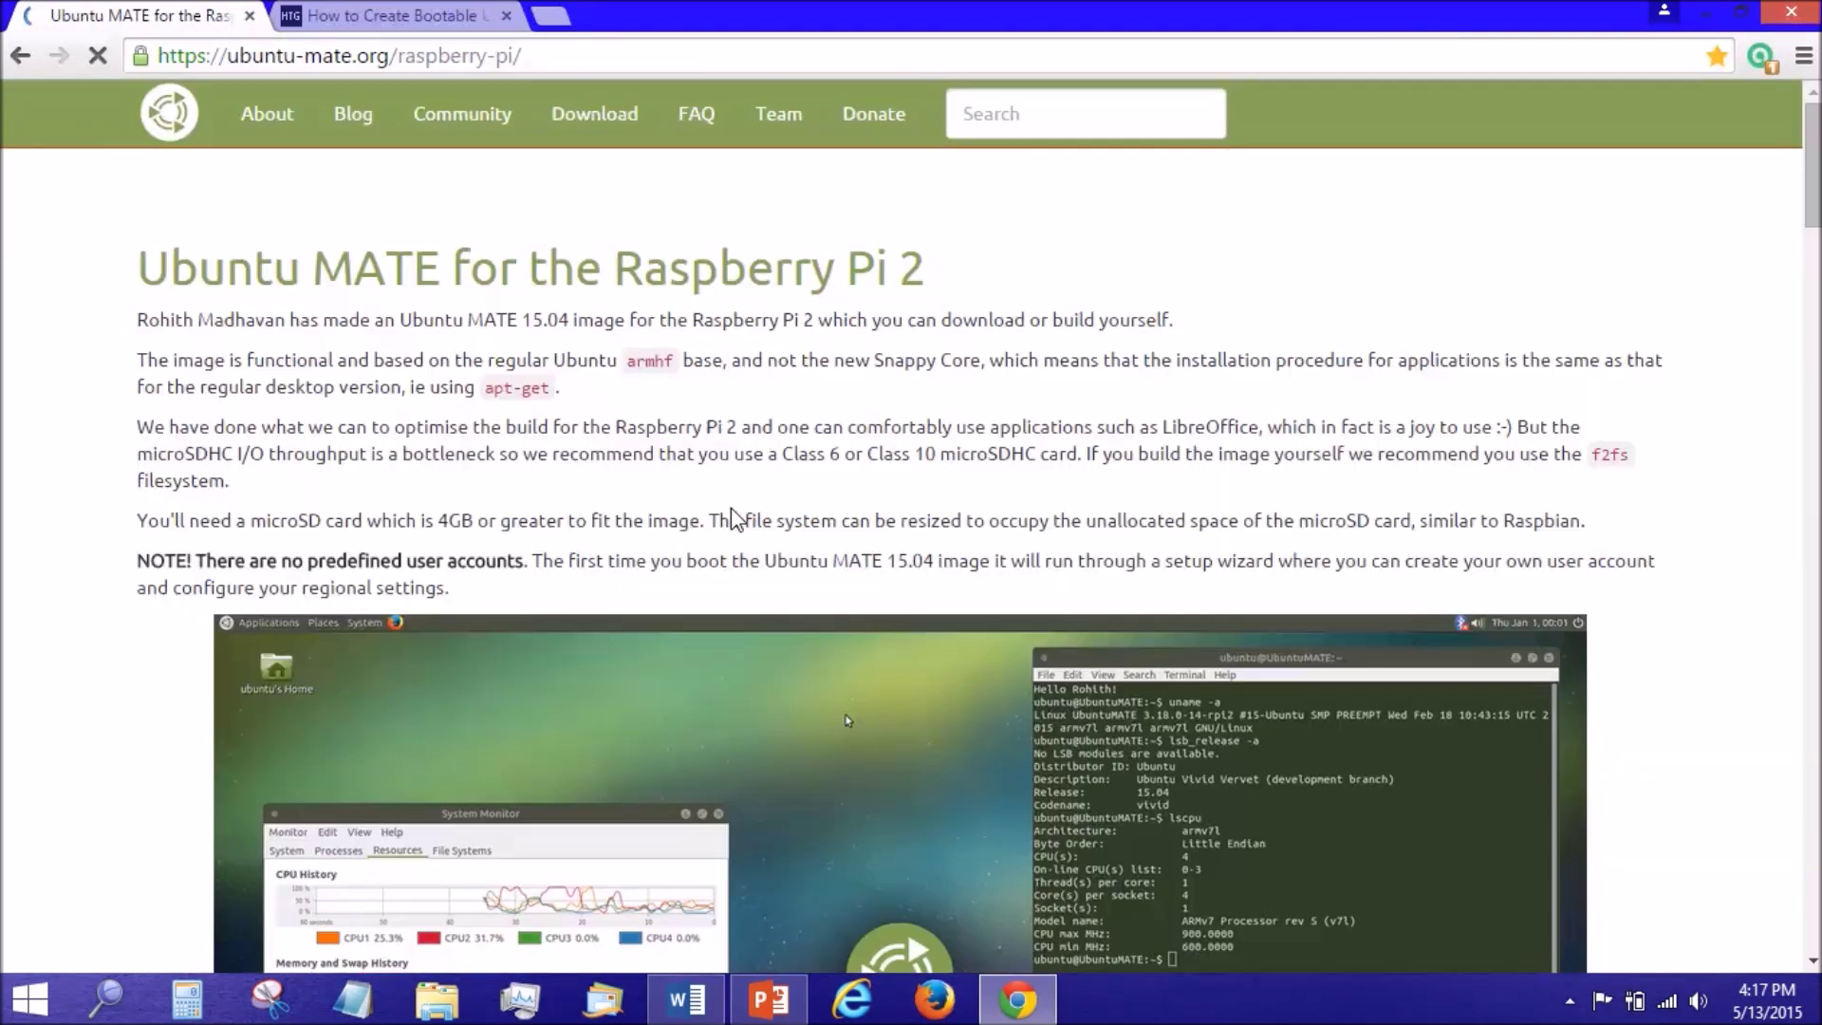
# - Review the Ubuntu MATE install steps, then return to the 903 MB Raspberry Pi 2 image download
pyautogui.scroll(-10, 110, 415)
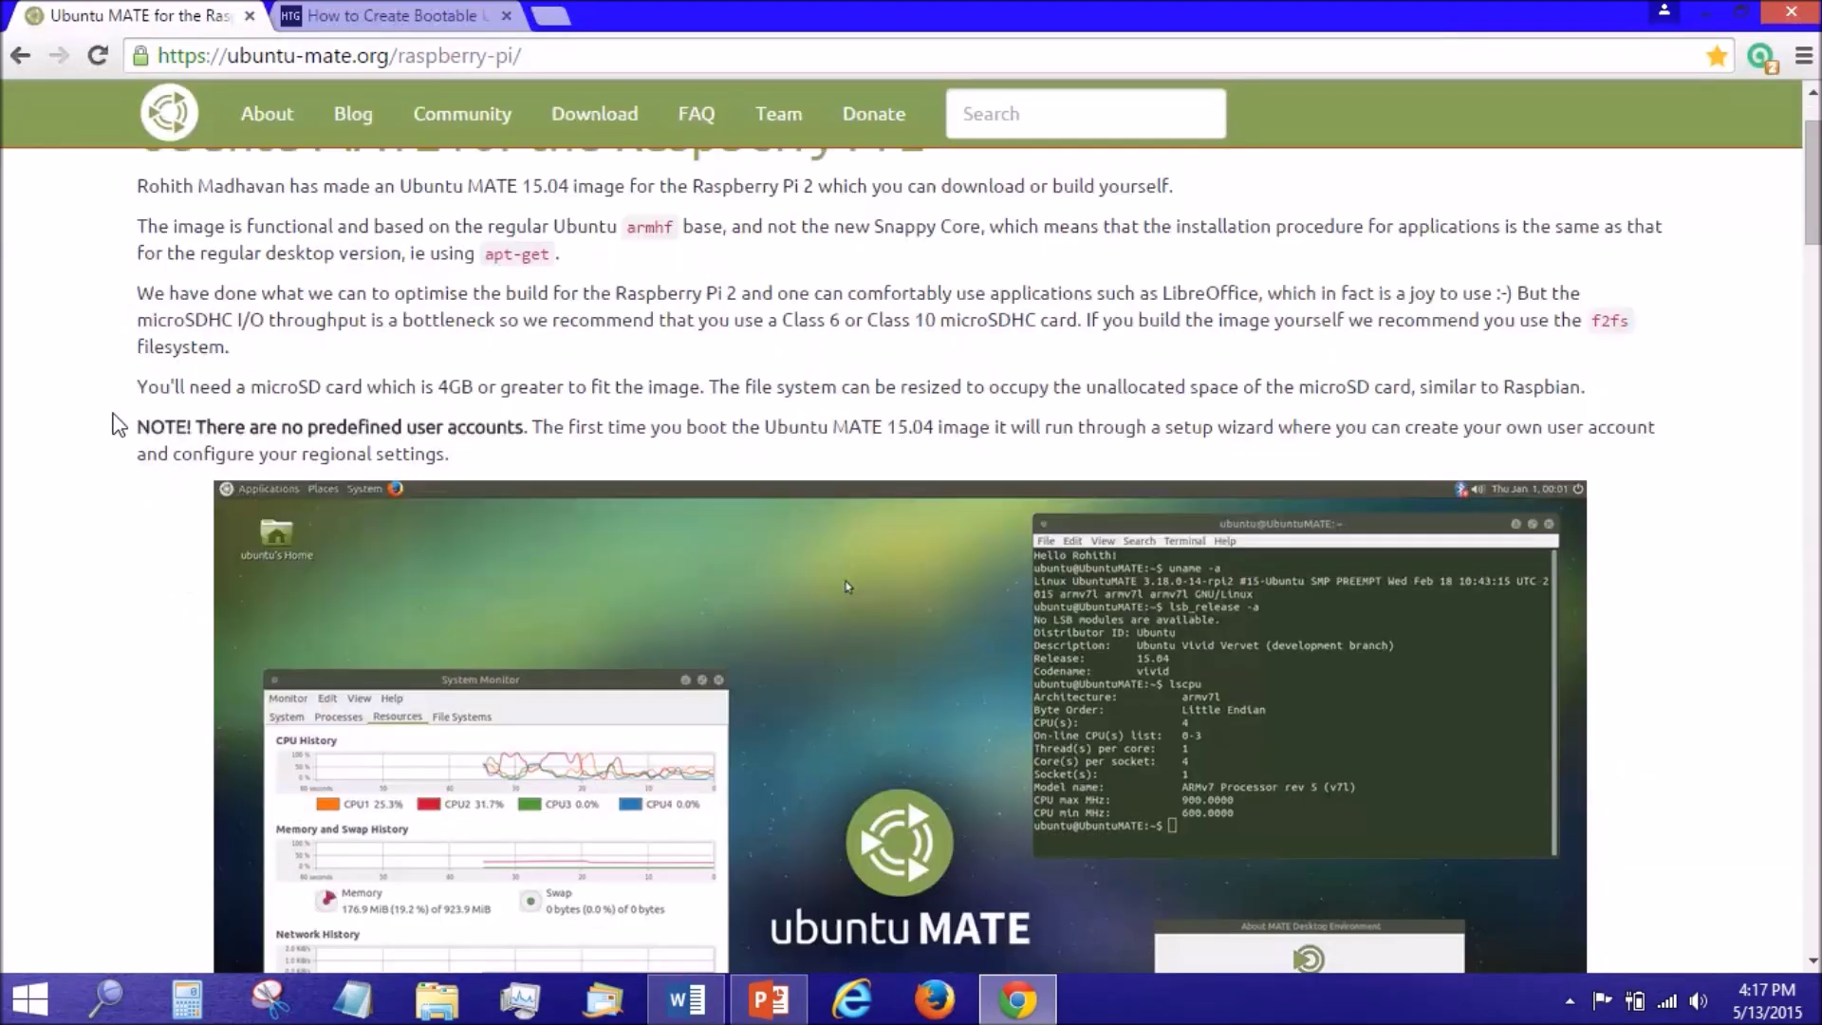
pyautogui.scroll(-6, 114, 417)
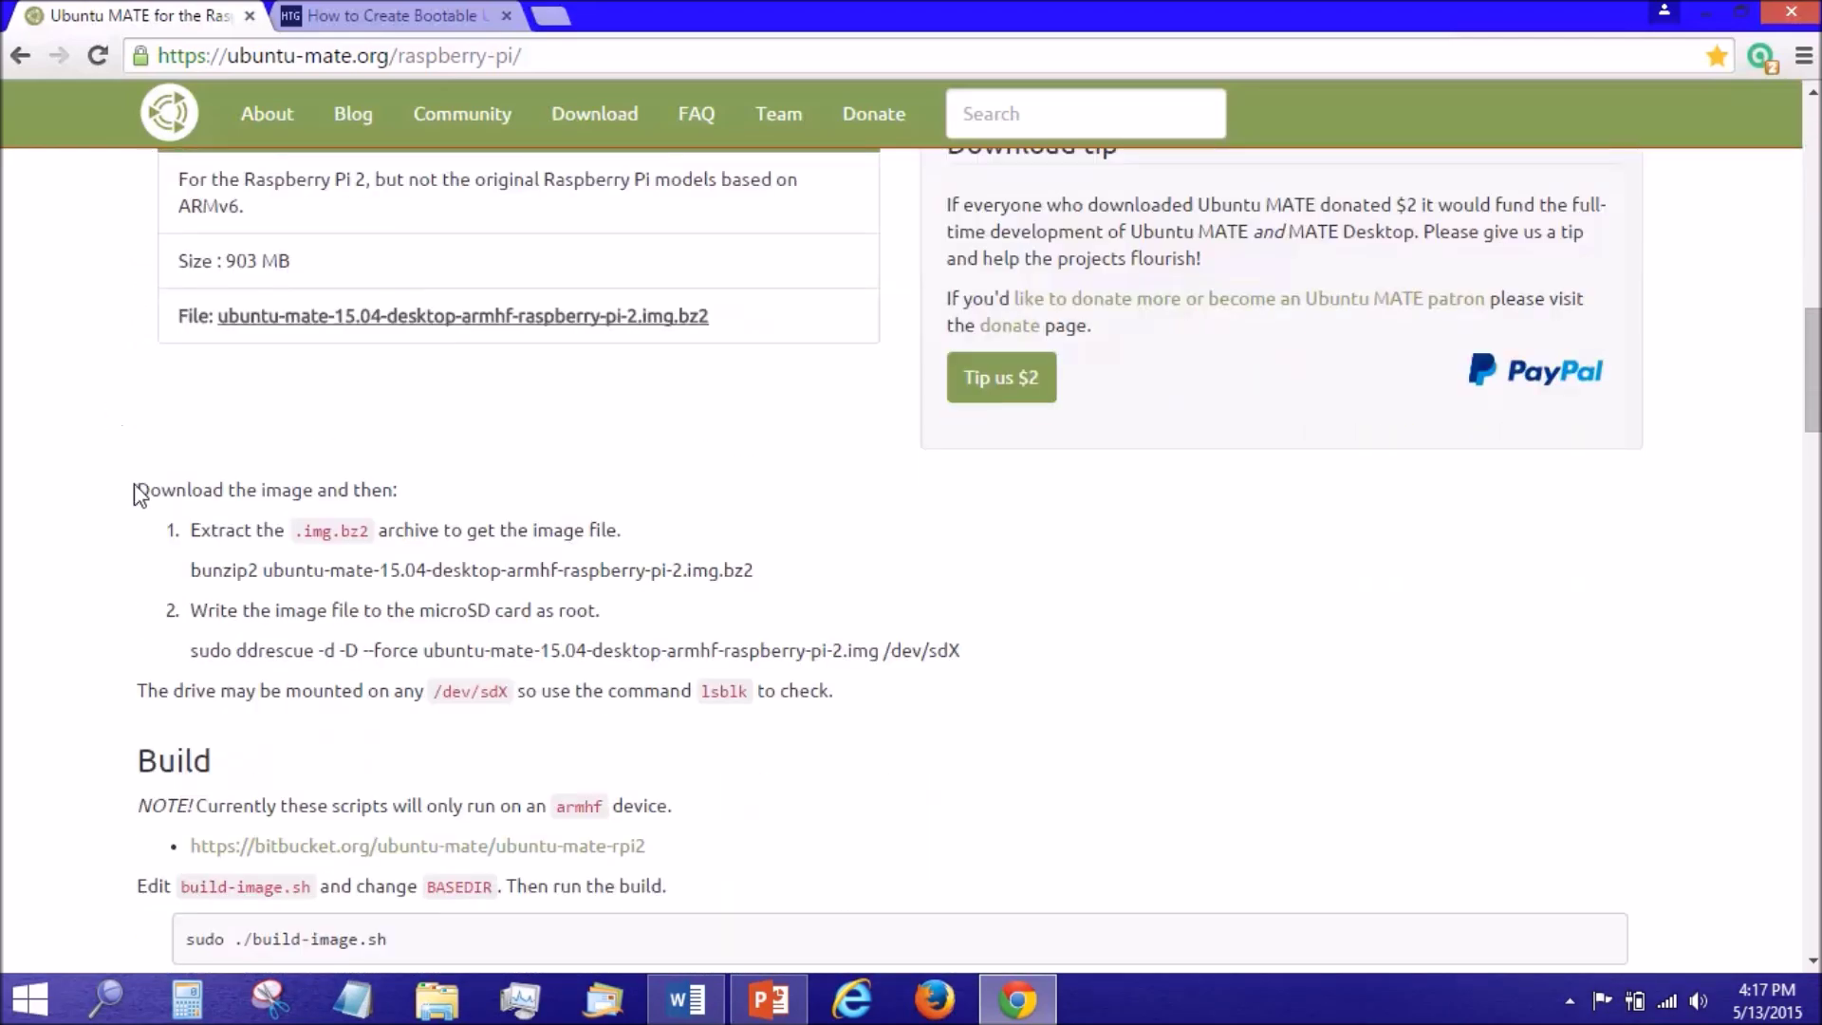
pyautogui.moveTo(142, 489); pyautogui.dragTo(209, 759)
pyautogui.click(892, 721)
pyautogui.scroll(6, 662, 575)
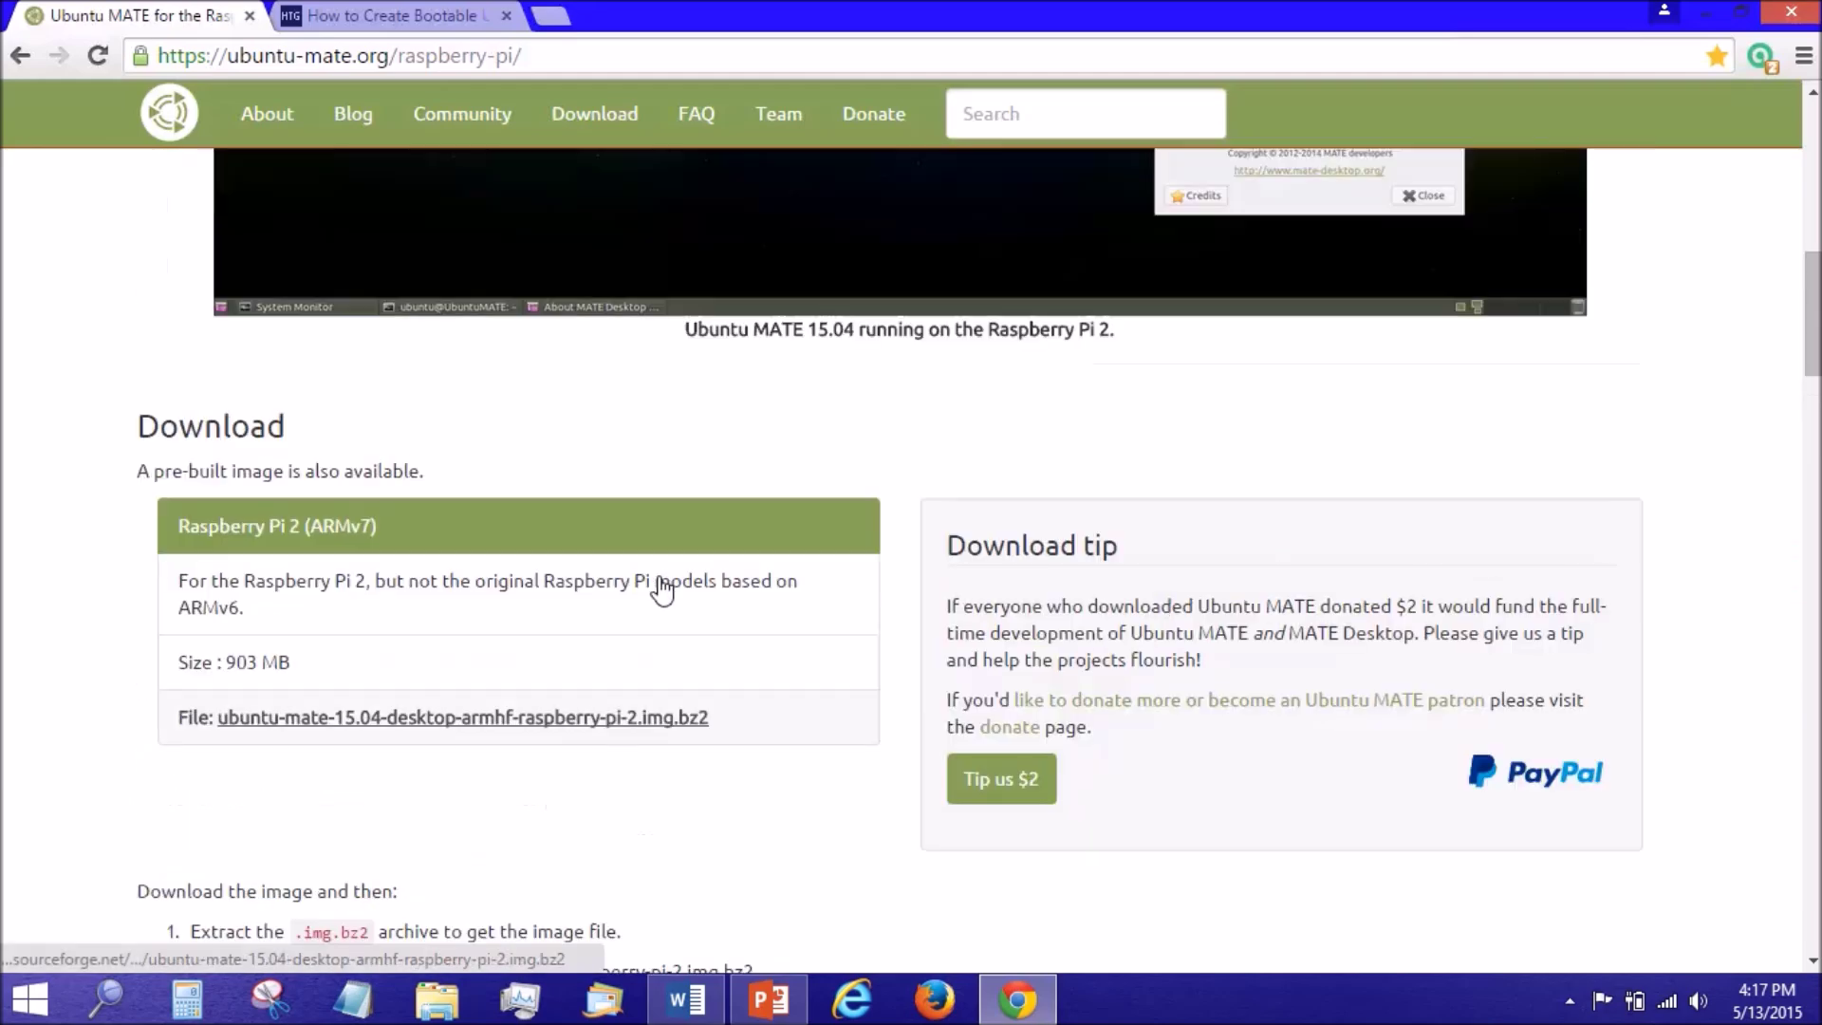
pyautogui.scroll(6, 658, 574)
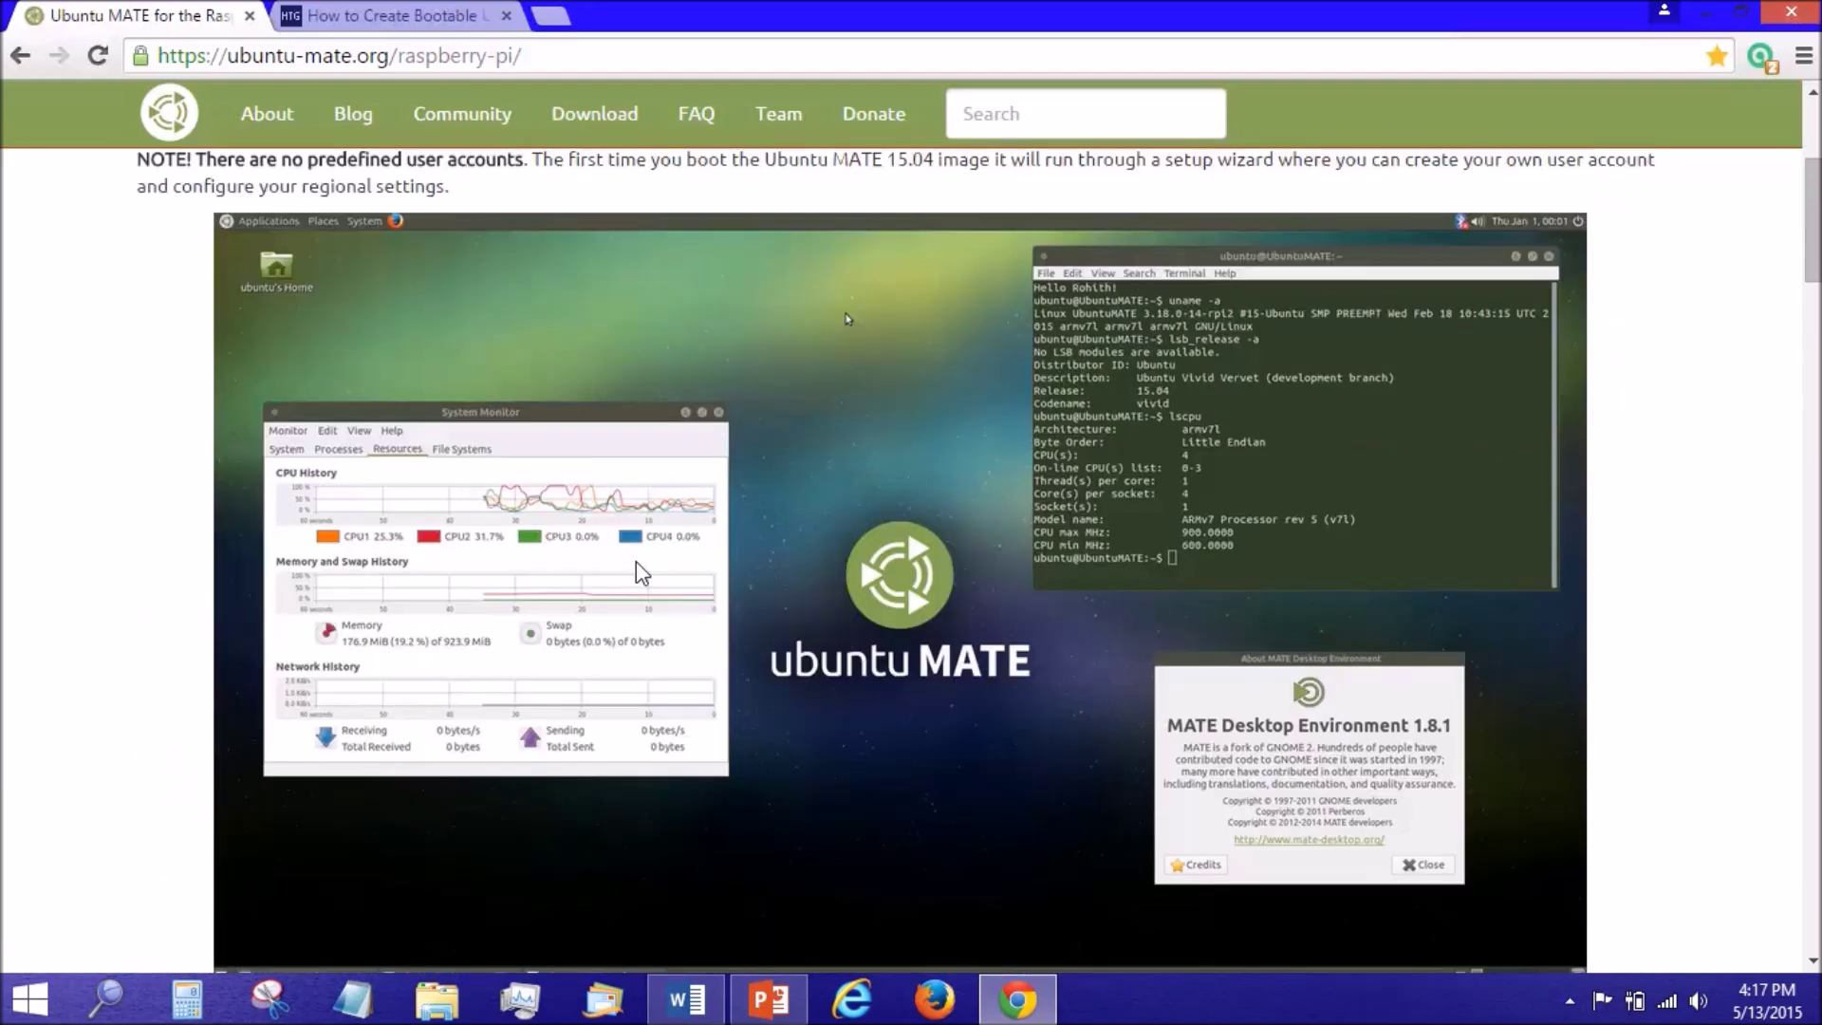
pyautogui.scroll(5, 481, 562)
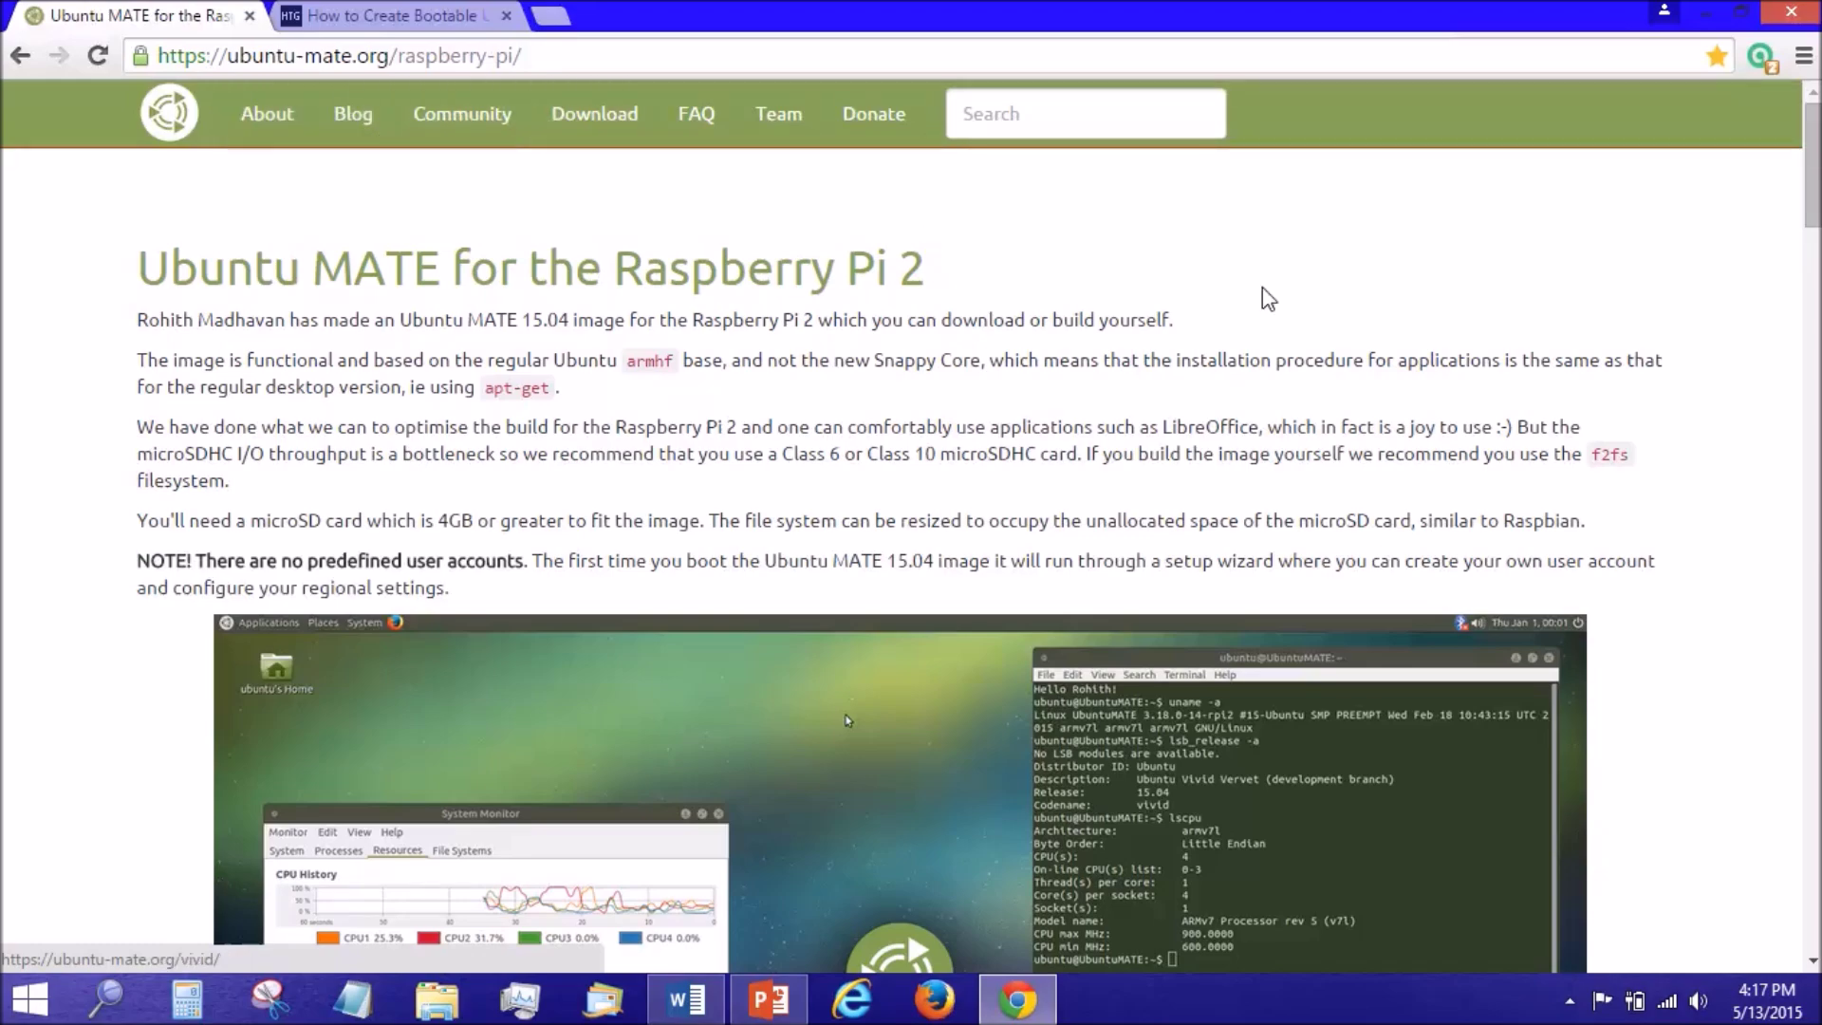
pyautogui.scroll(-10, 1544, 419)
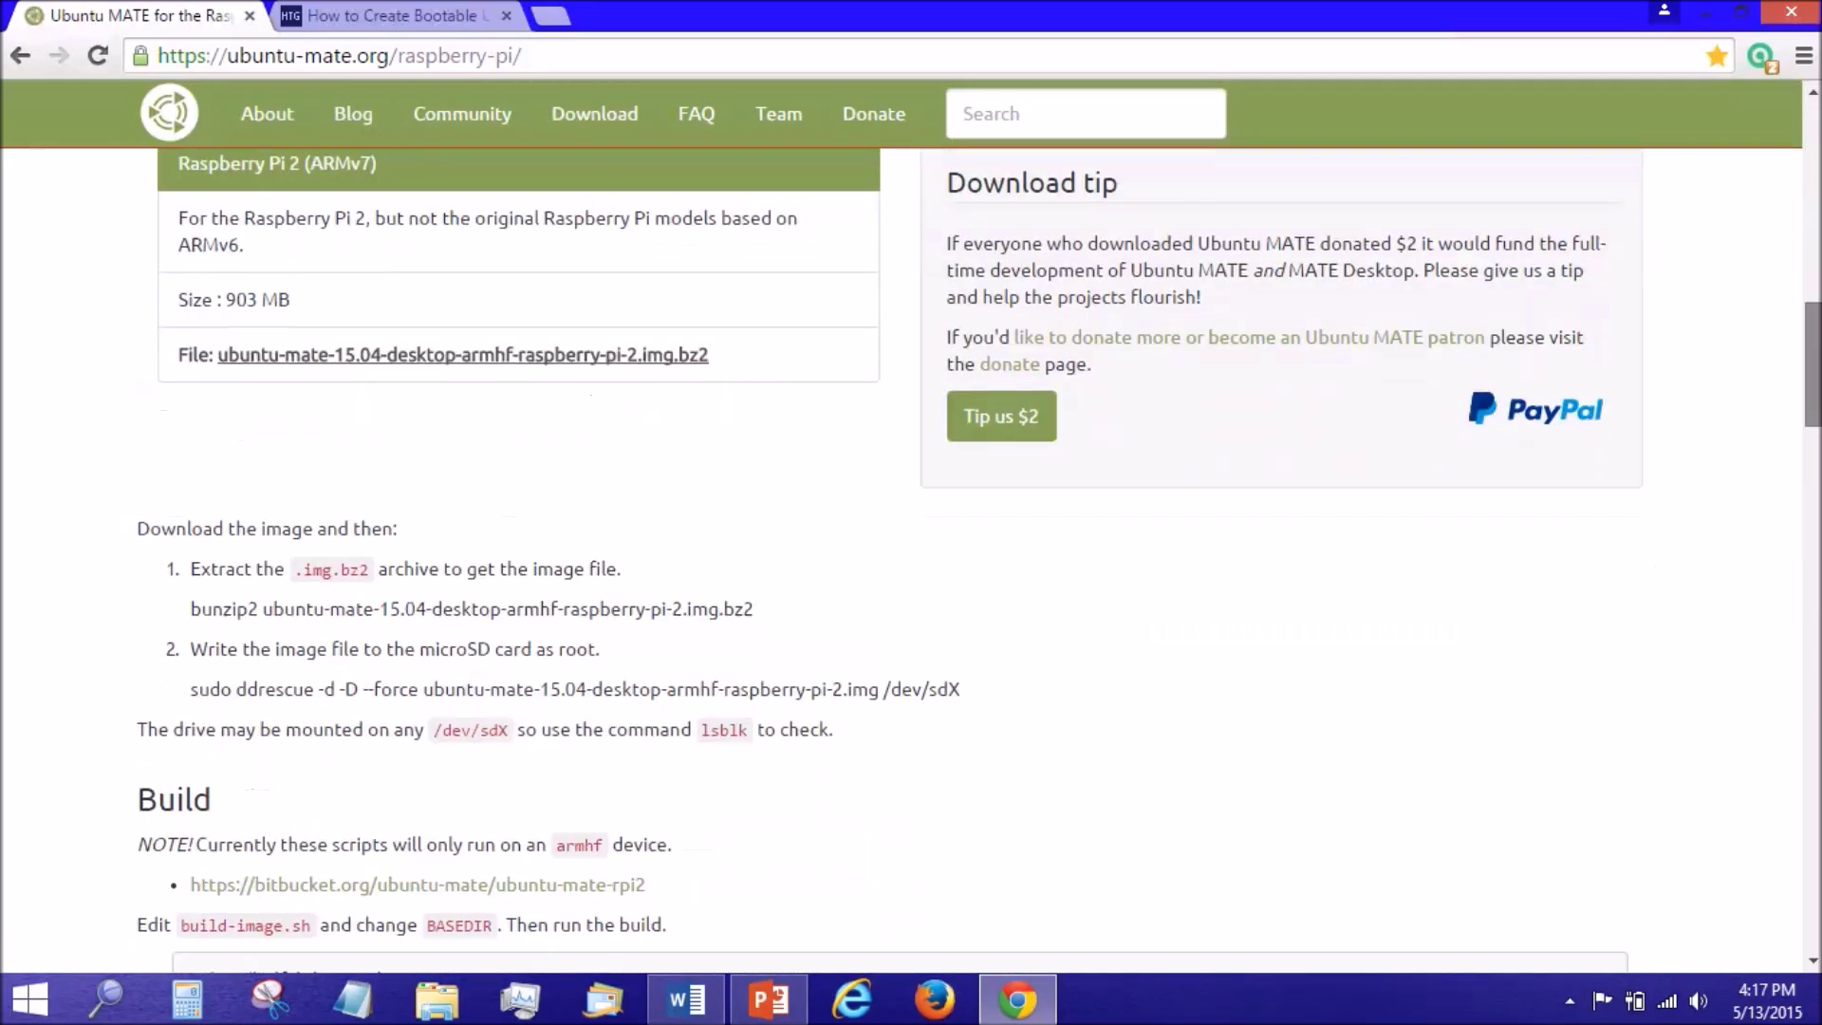
pyautogui.scroll(1, 979, 561)
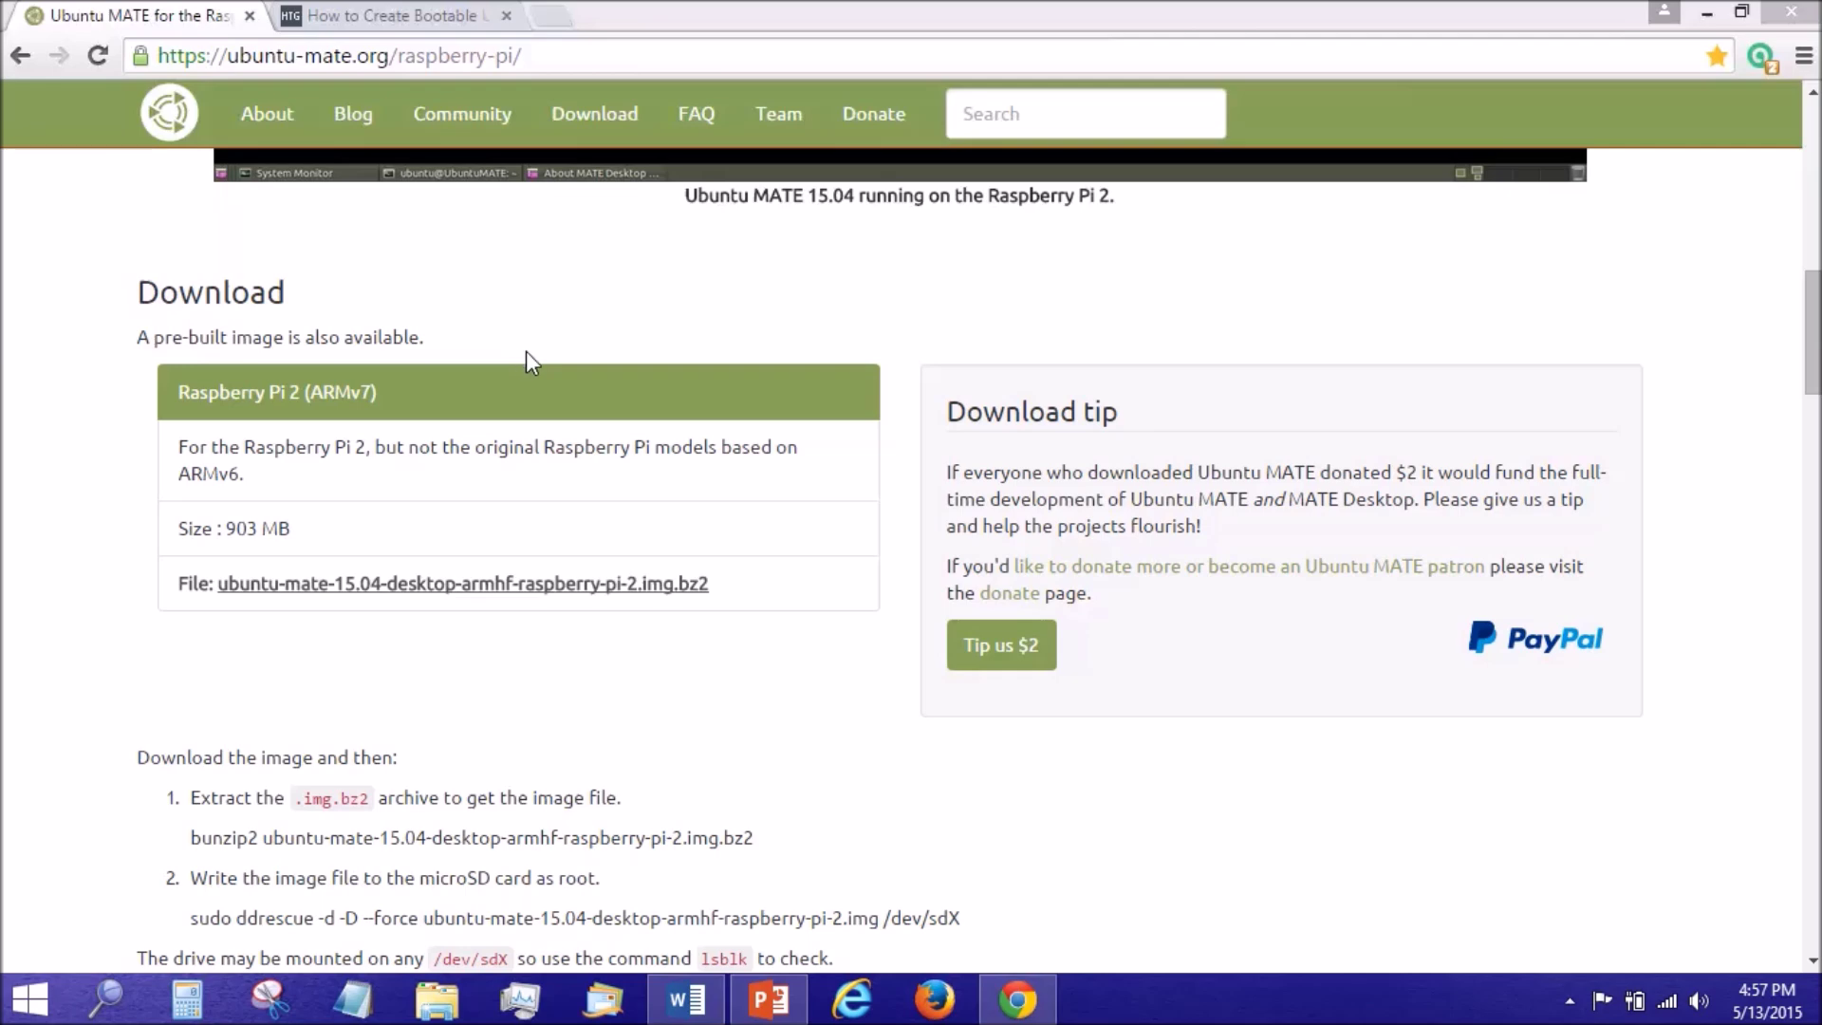
# - In a new tab, search Google for '7zip' and open the official 7-Zip website
pyautogui.click(551, 16)
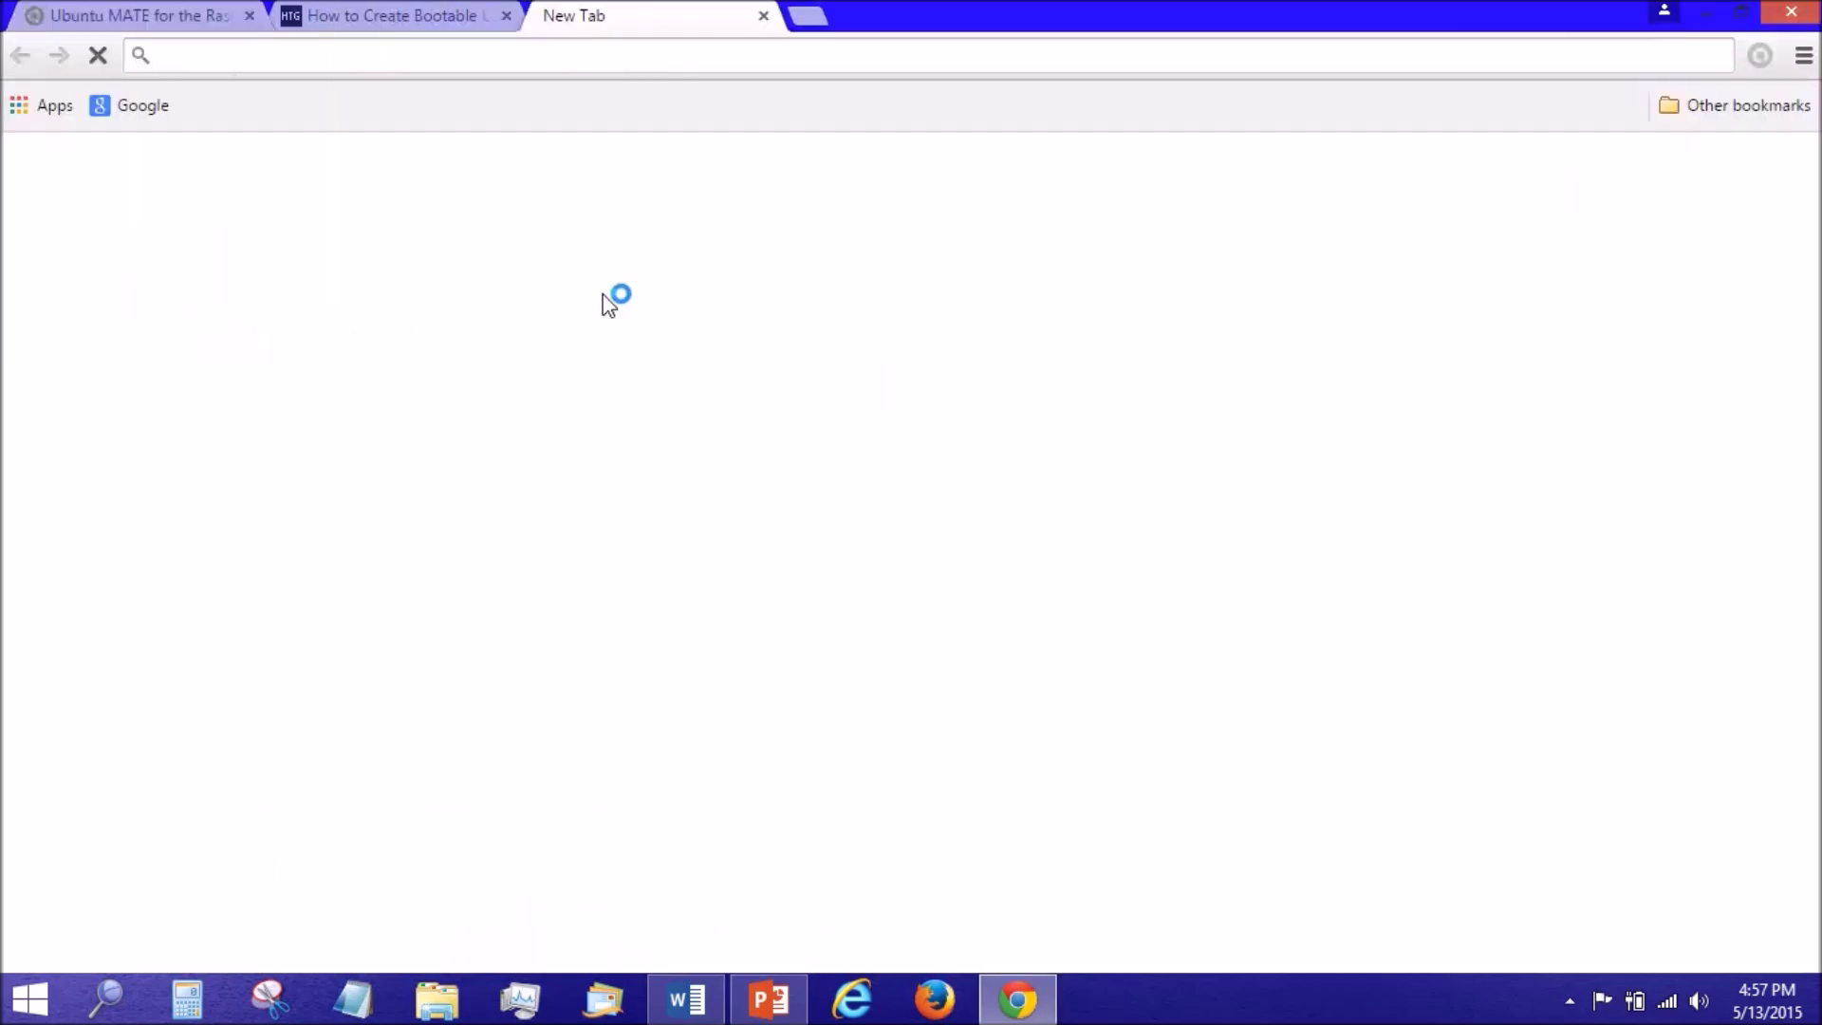
pyautogui.write('7zip')
pyautogui.press('Return')
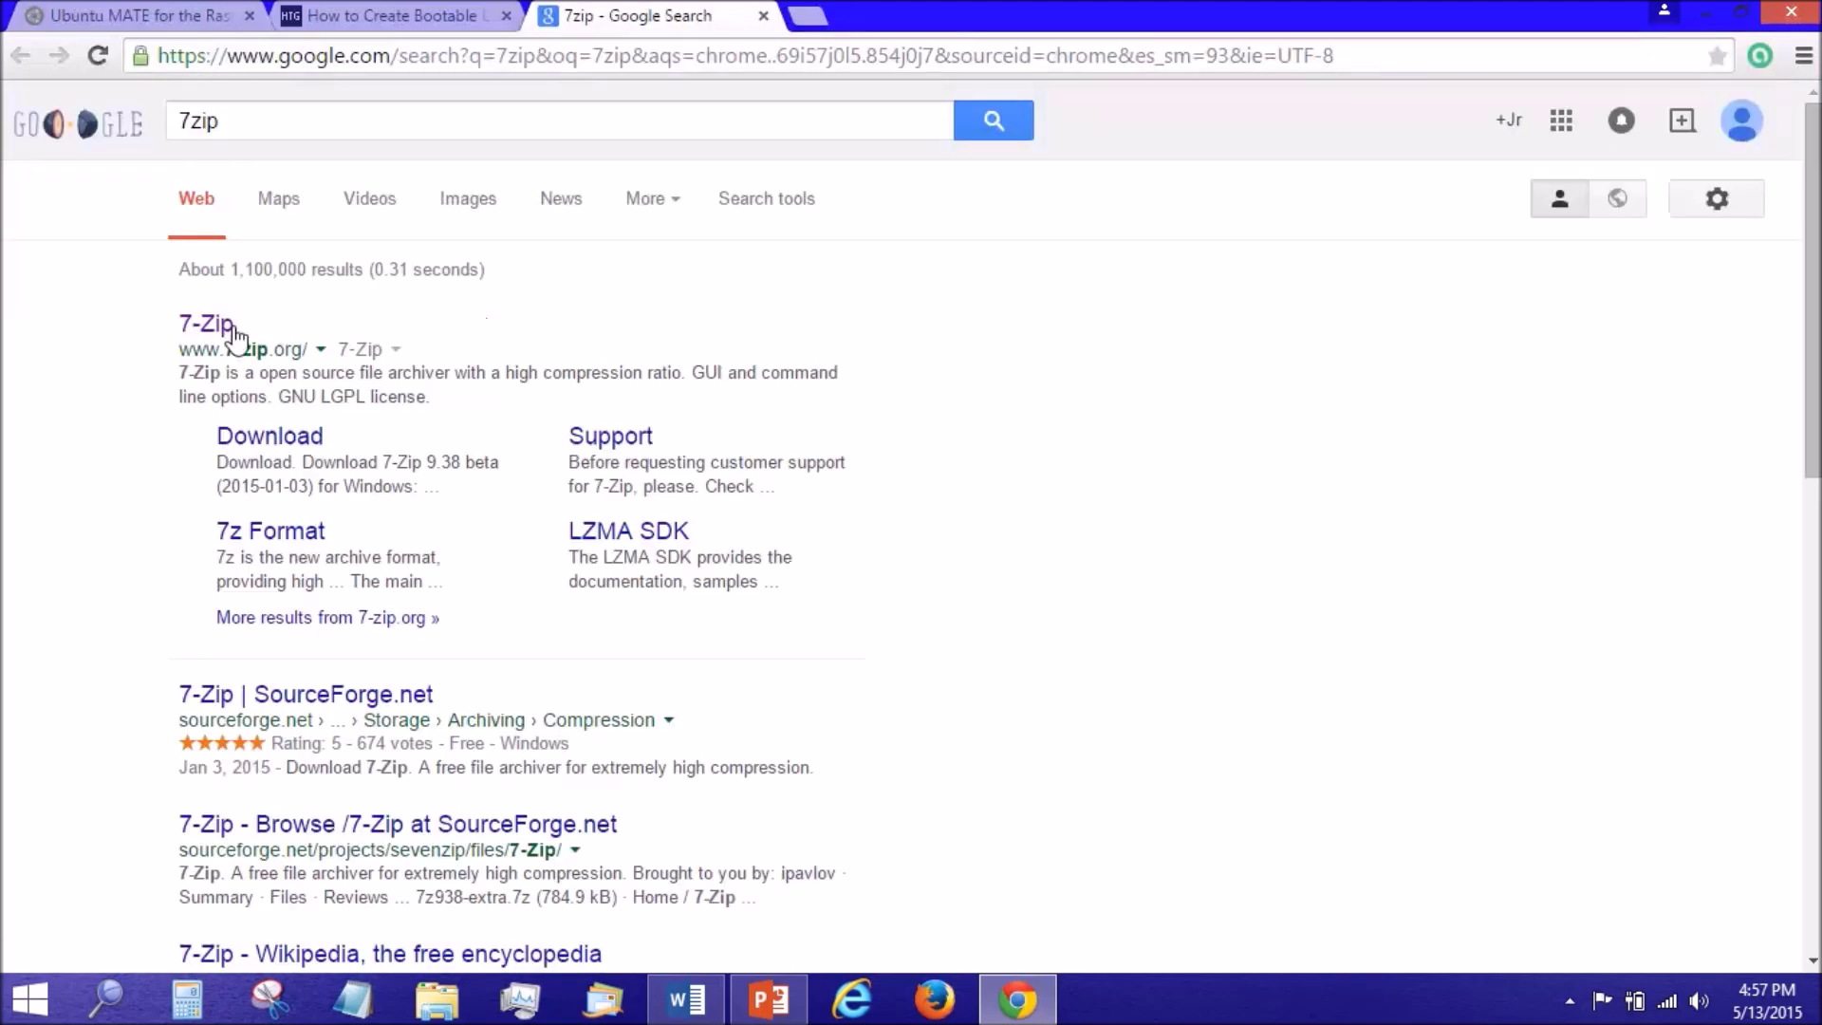
pyautogui.click(221, 327)
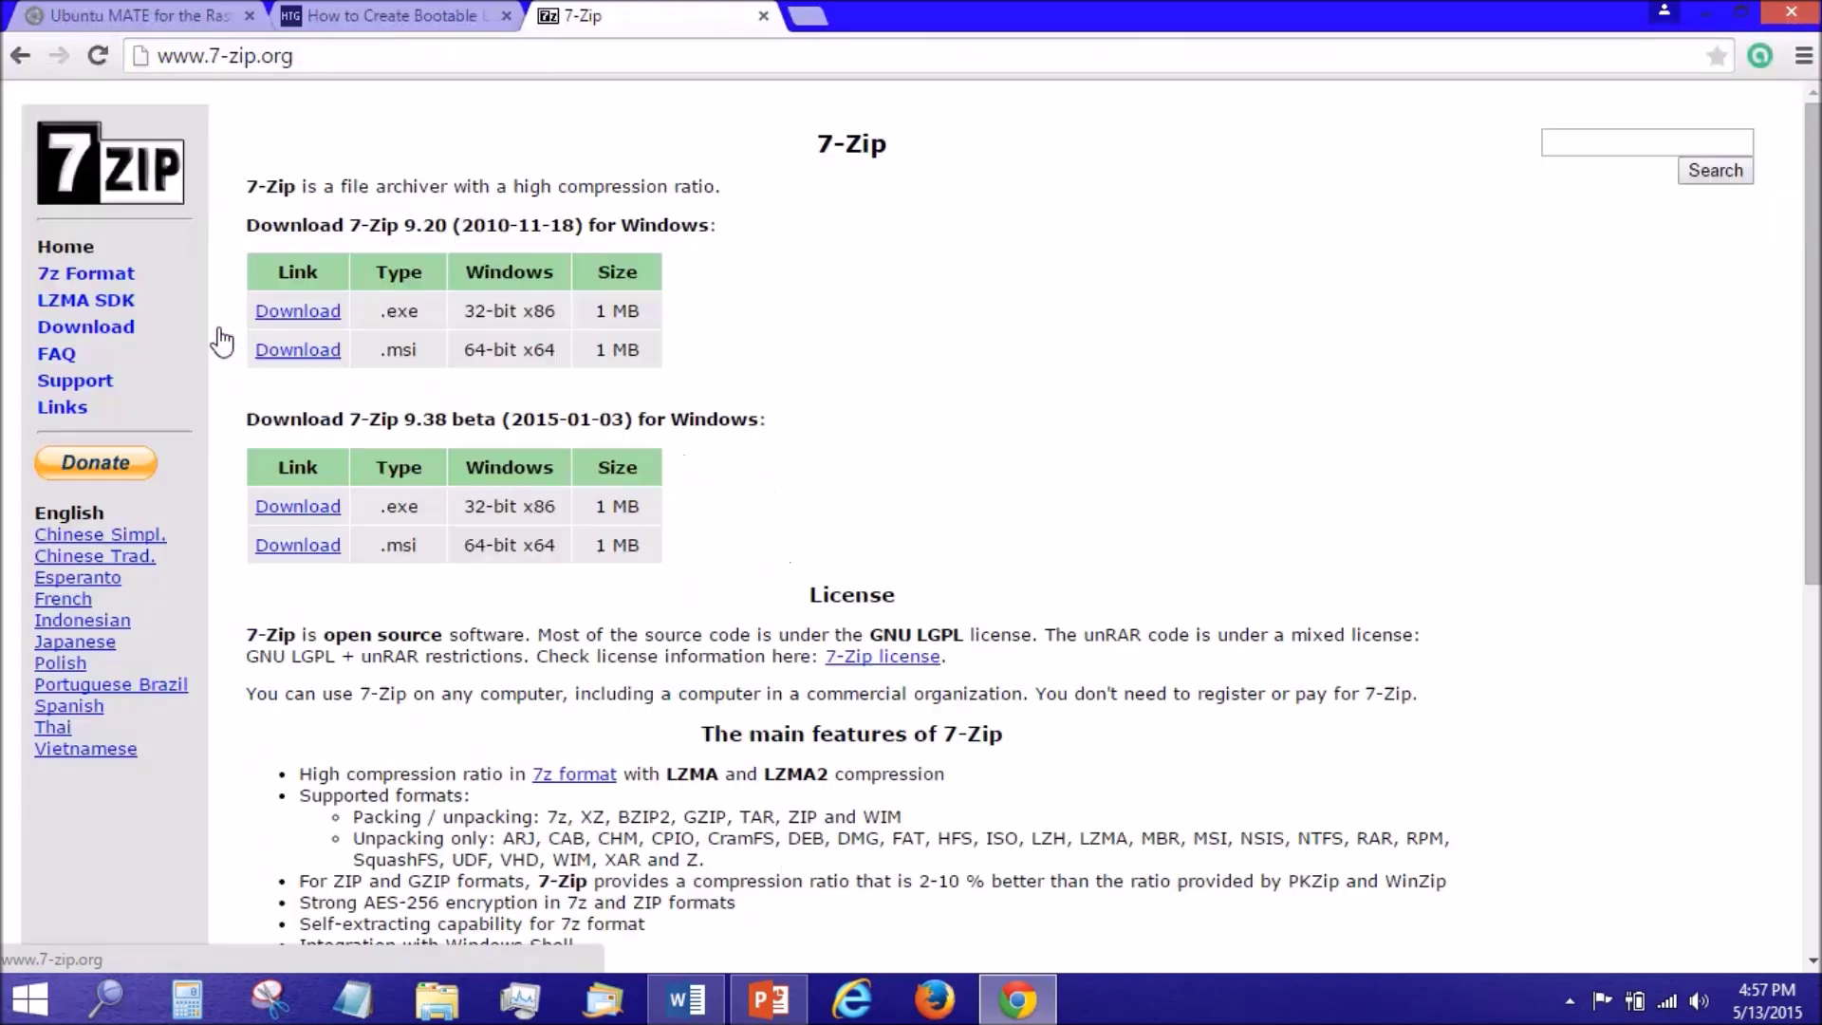
# - Download the 64-bit x64 .msi installer of 7-Zip 9.20
pyautogui.moveTo(379, 312); pyautogui.dragTo(551, 310)
pyautogui.moveTo(374, 349); pyautogui.dragTo(555, 349)
pyautogui.click(540, 384)
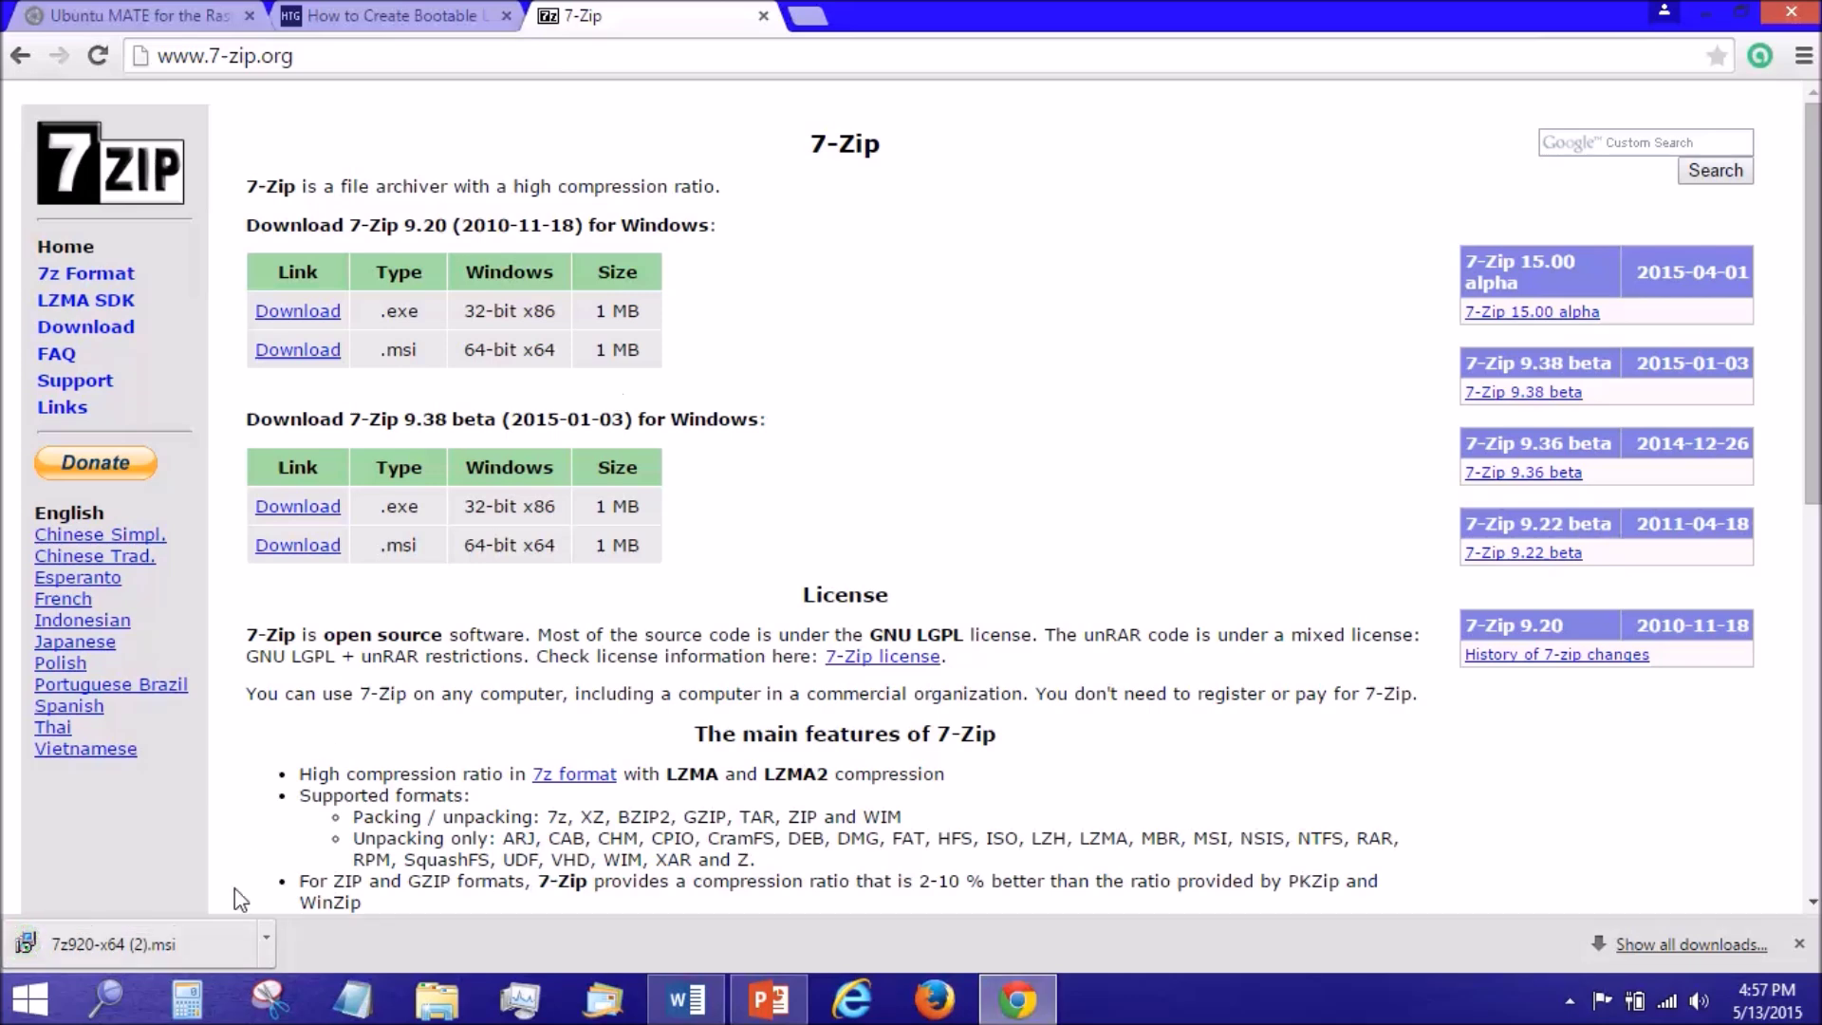
# - Install 7-Zip 9.20 x64 from the downloaded .msi, accepting the licence and default features
pyautogui.click(172, 949)
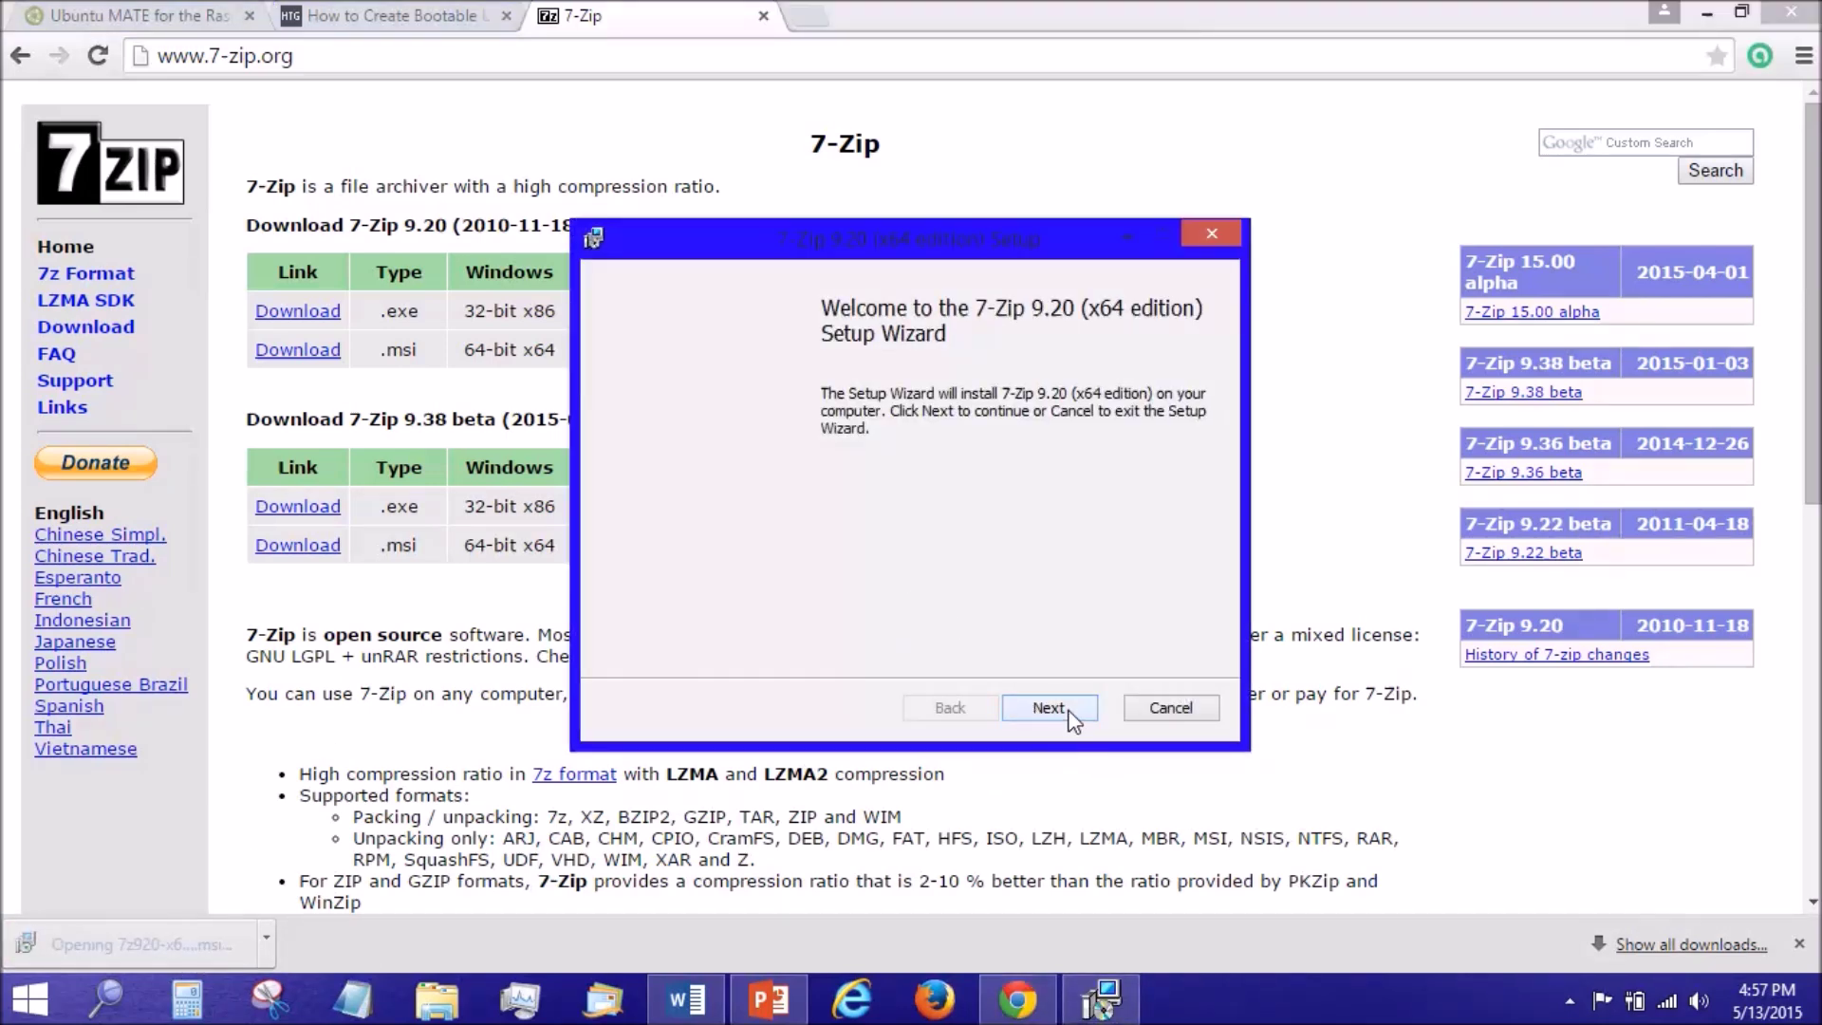
pyautogui.click(1049, 707)
pyautogui.click(874, 648)
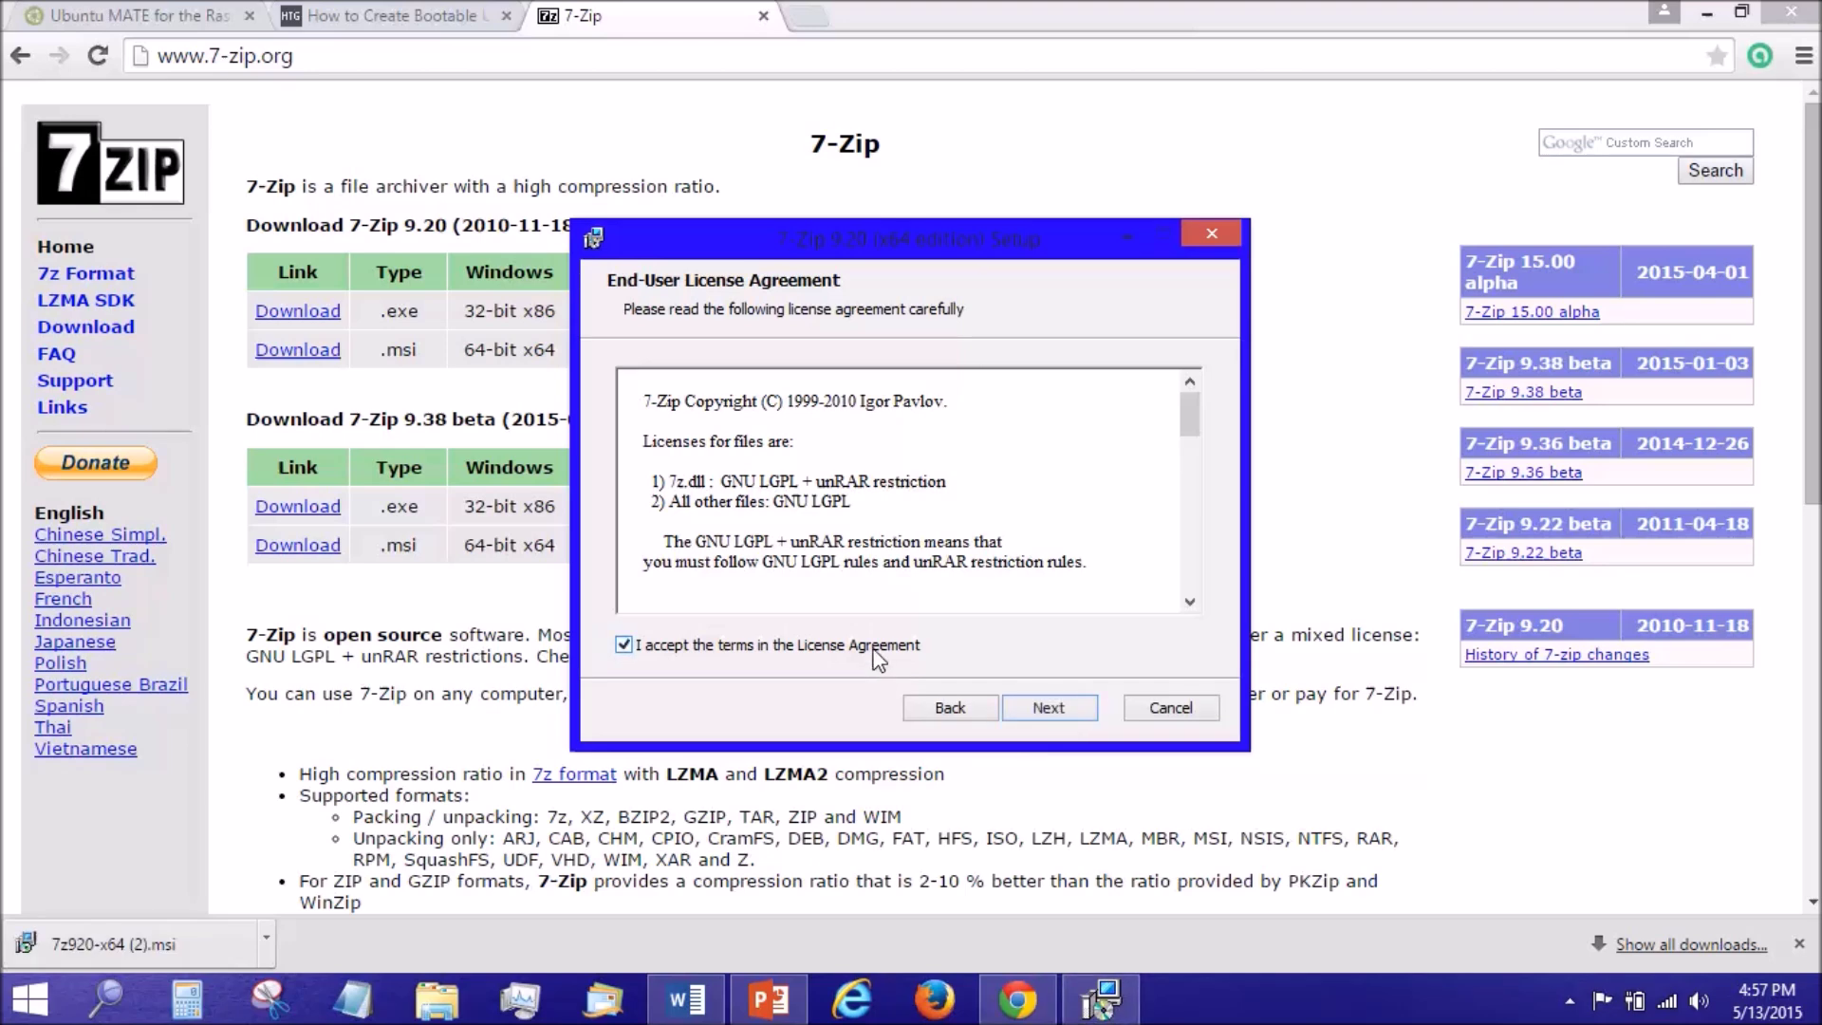
pyautogui.click(1045, 707)
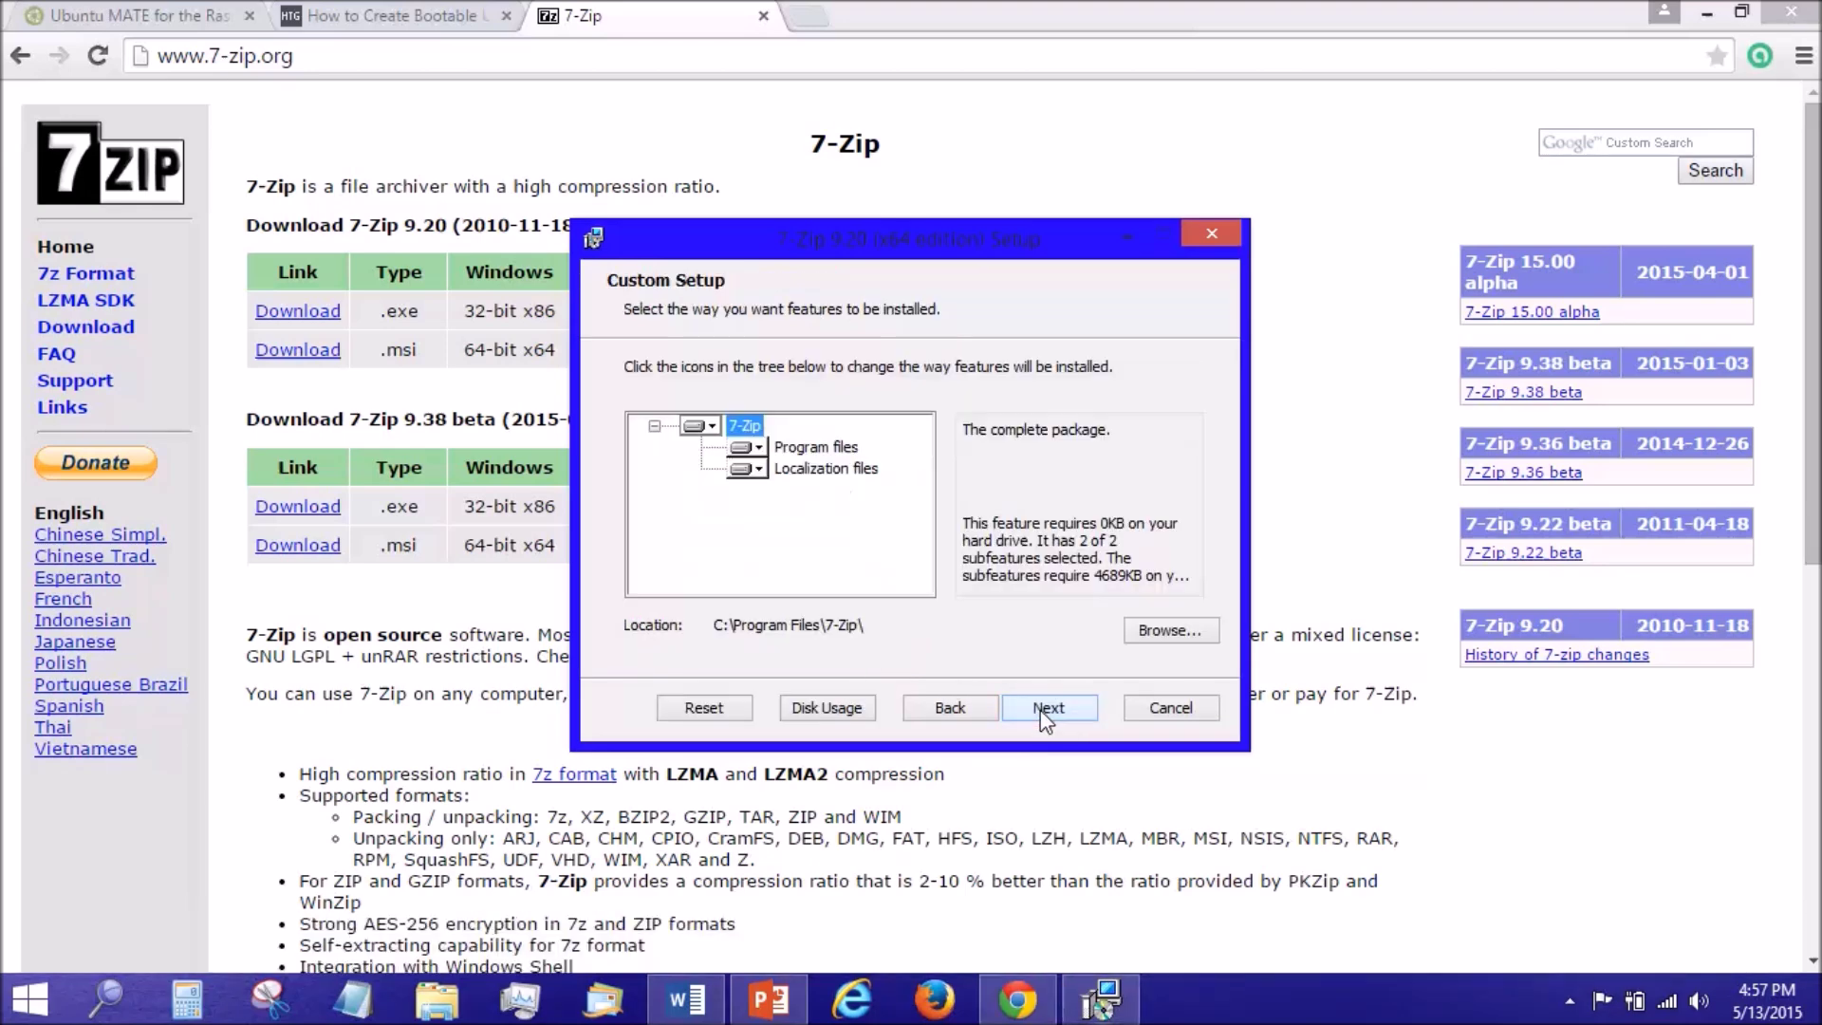
pyautogui.click(1043, 708)
pyautogui.click(1041, 709)
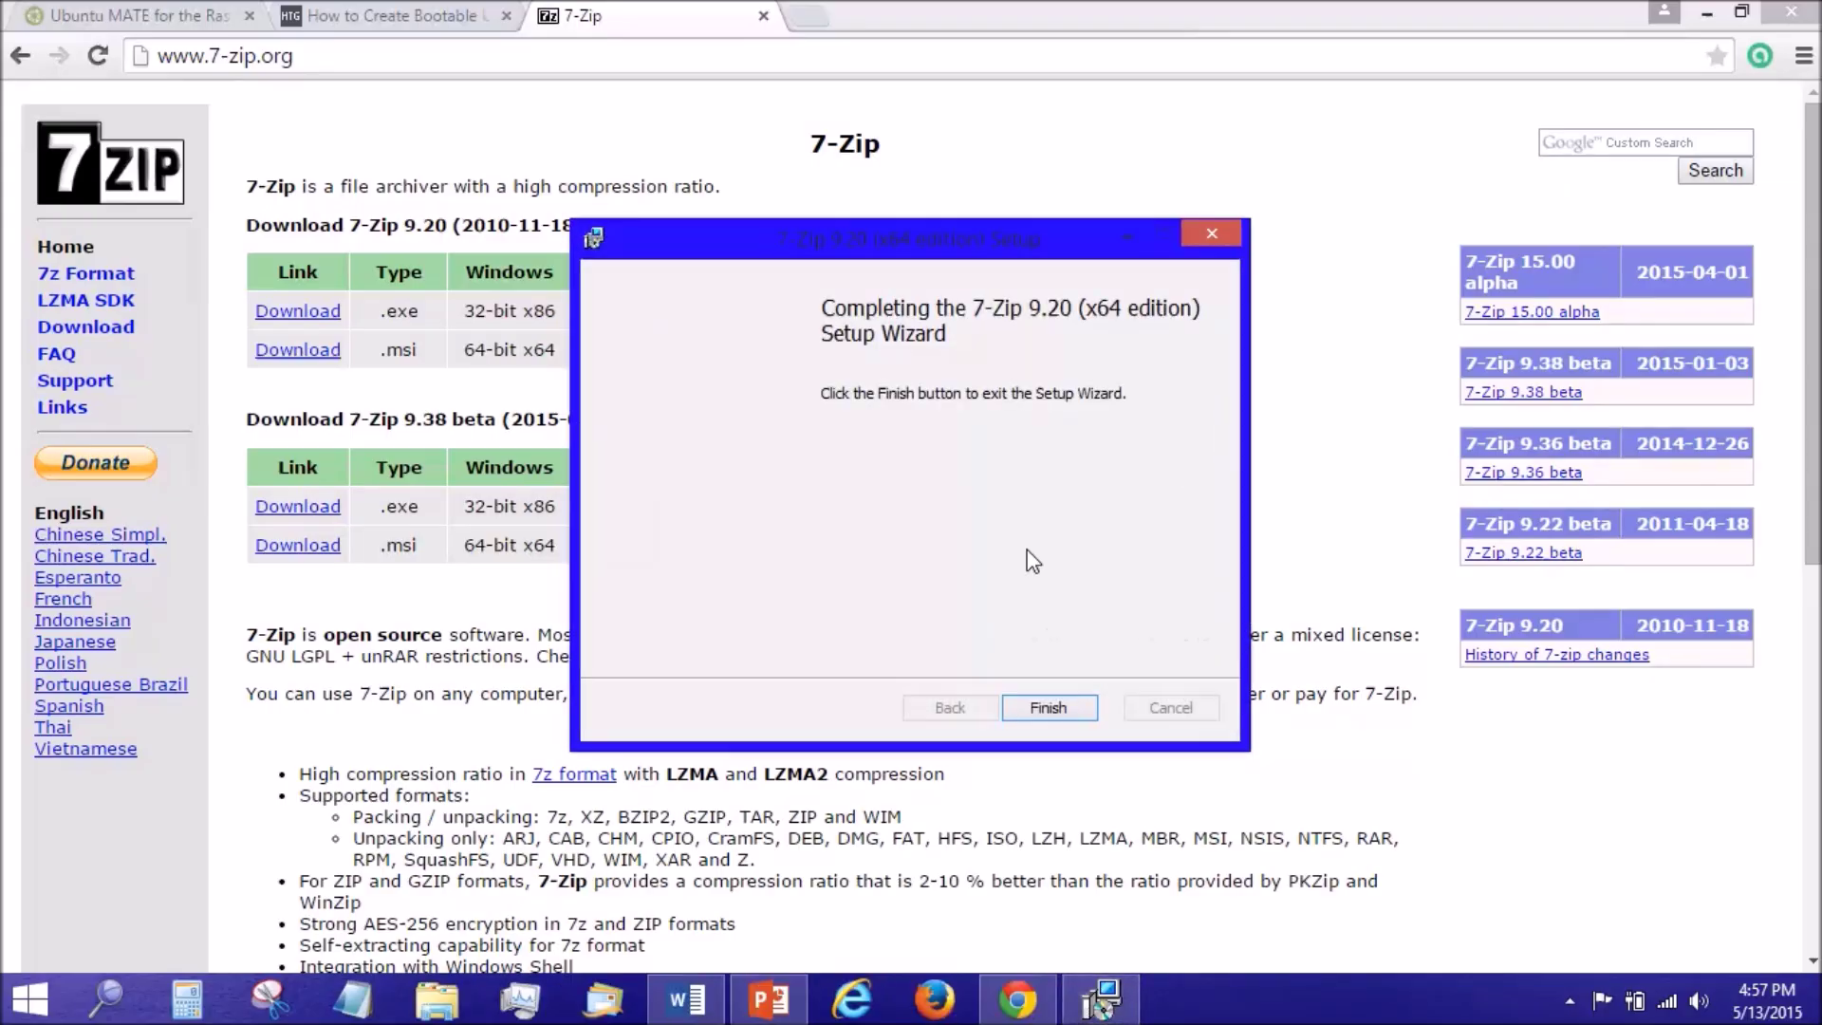
pyautogui.click(1048, 712)
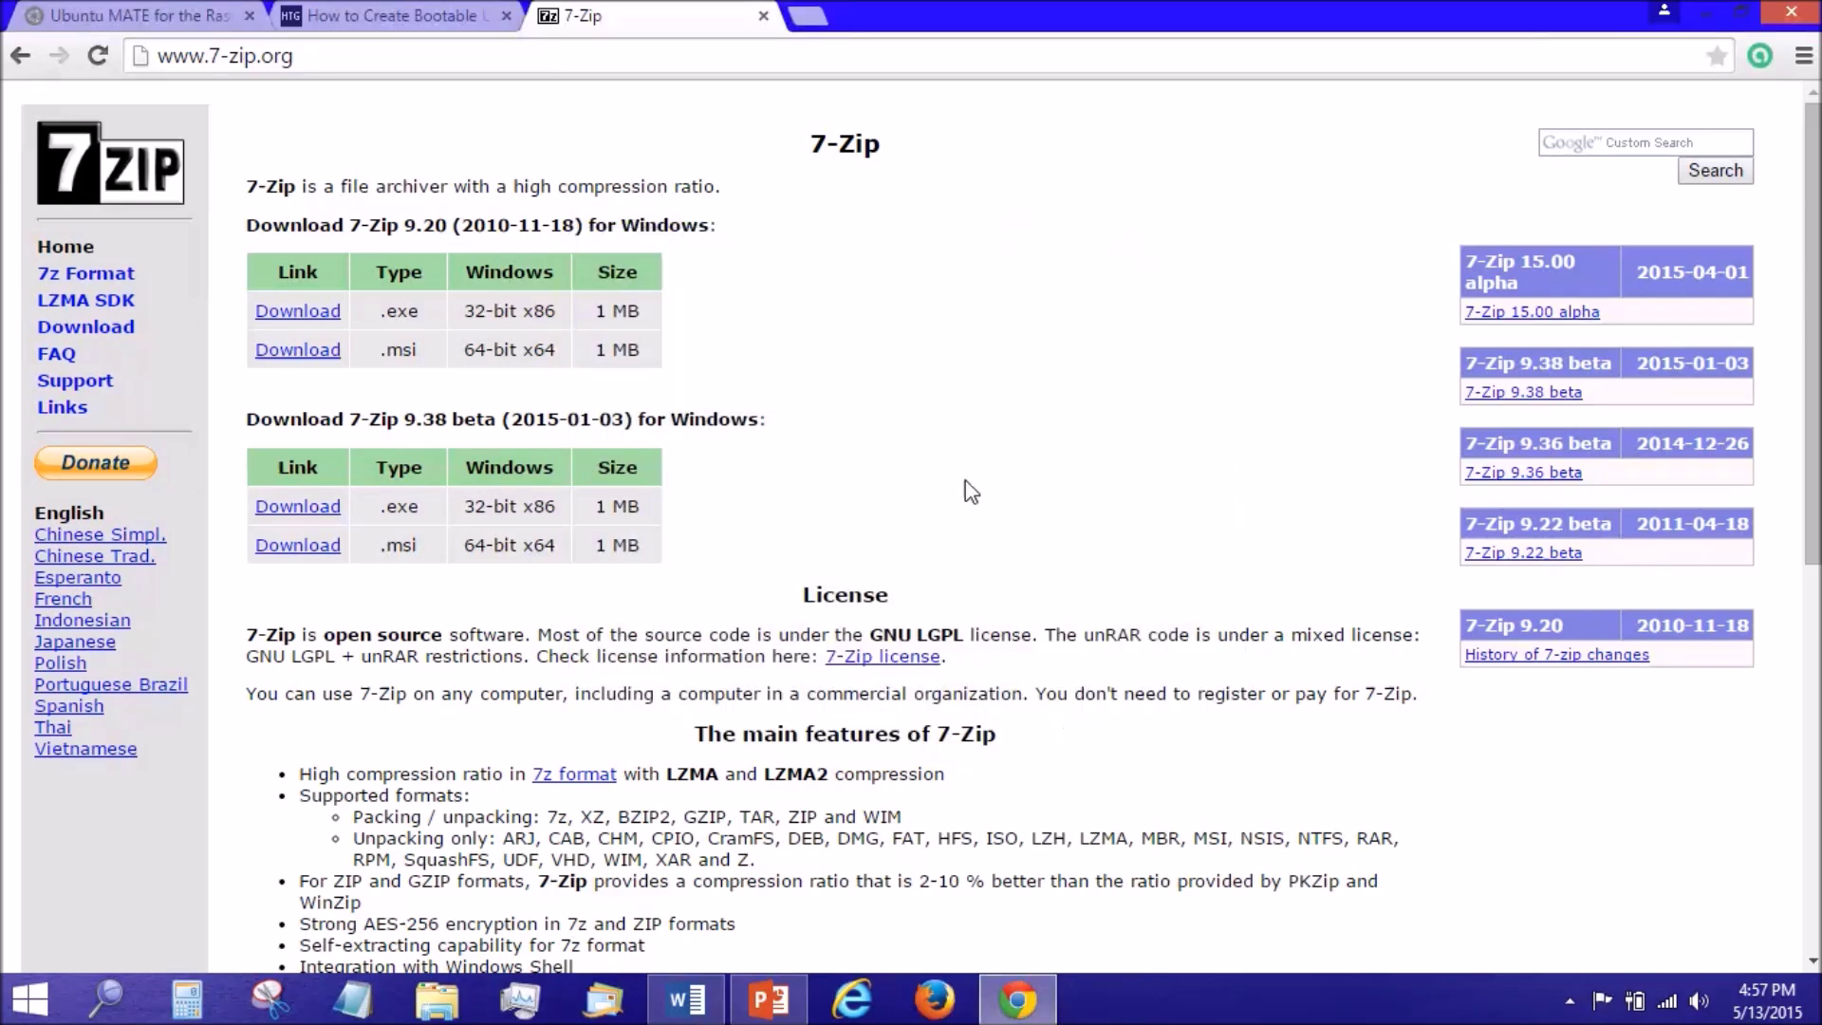
# - In the How-To Geek article, follow the Win32 Disk Imager link under 'From an IMG File'
pyautogui.click(418, 15)
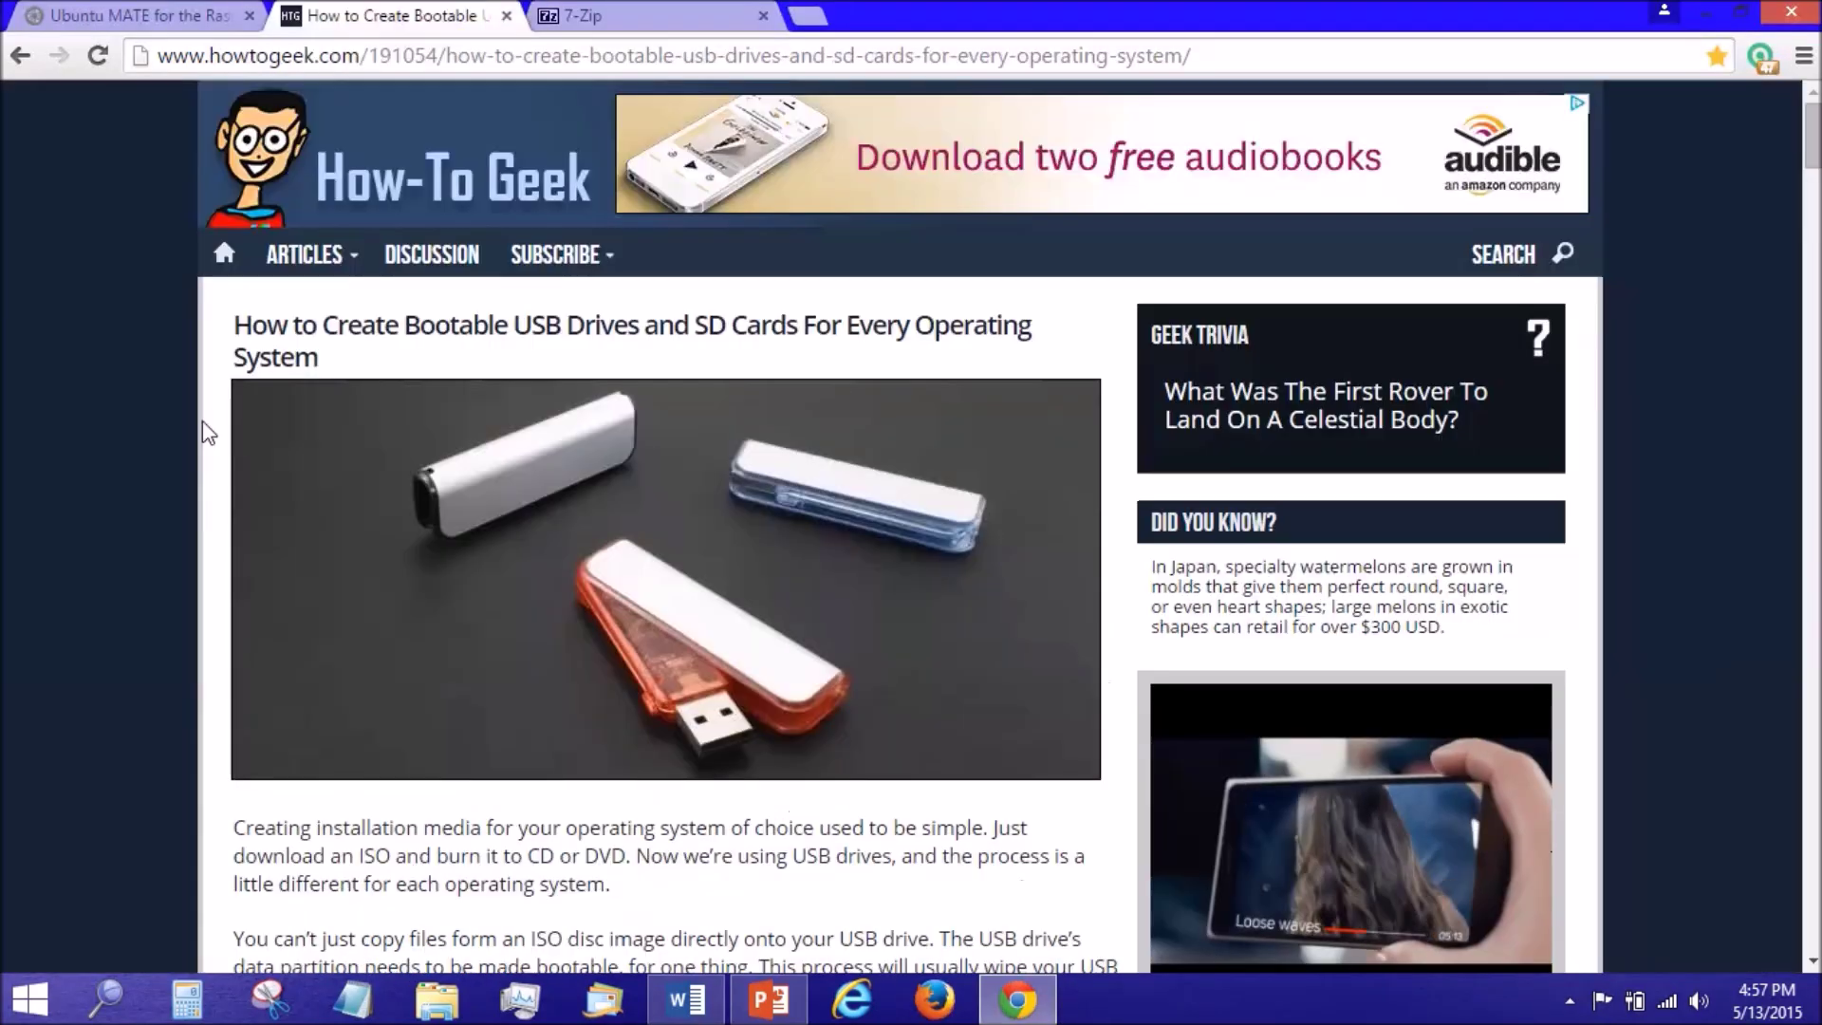
pyautogui.scroll(-3, 116, 453)
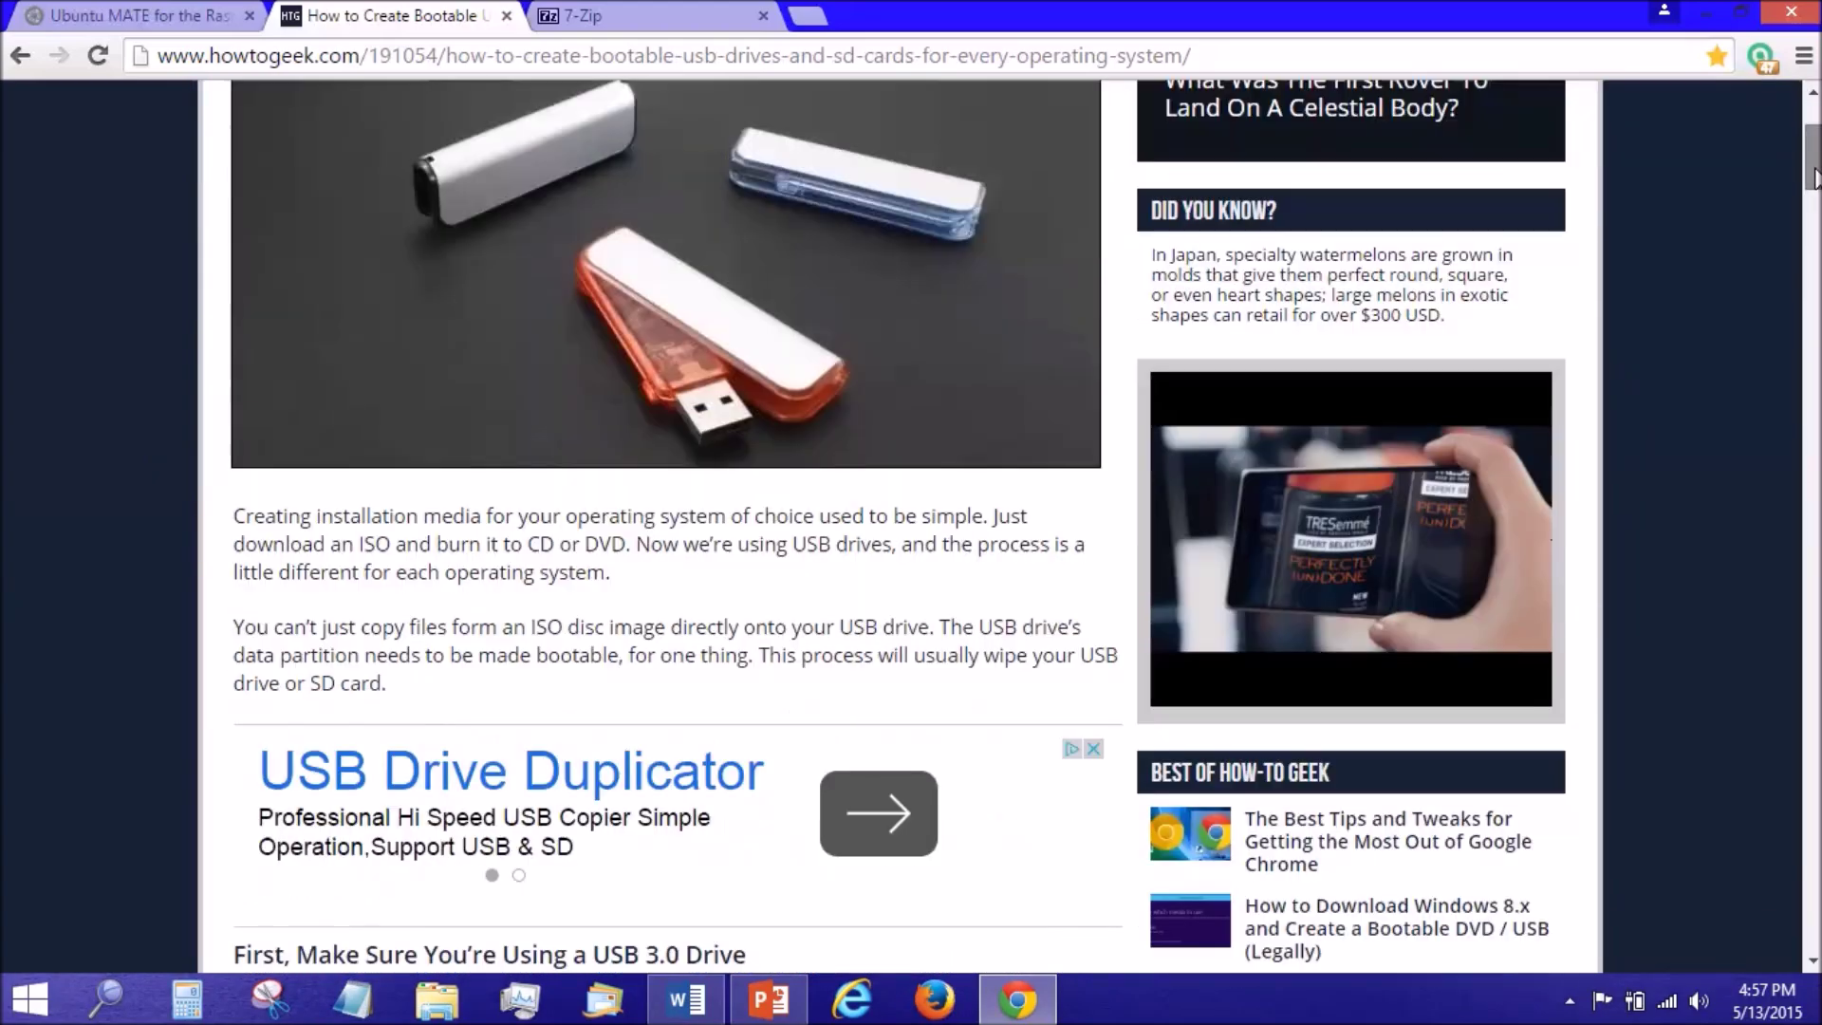
pyautogui.moveTo(1812, 176); pyautogui.dragTo(1813, 379)
pyautogui.scroll(3, 1487, 404)
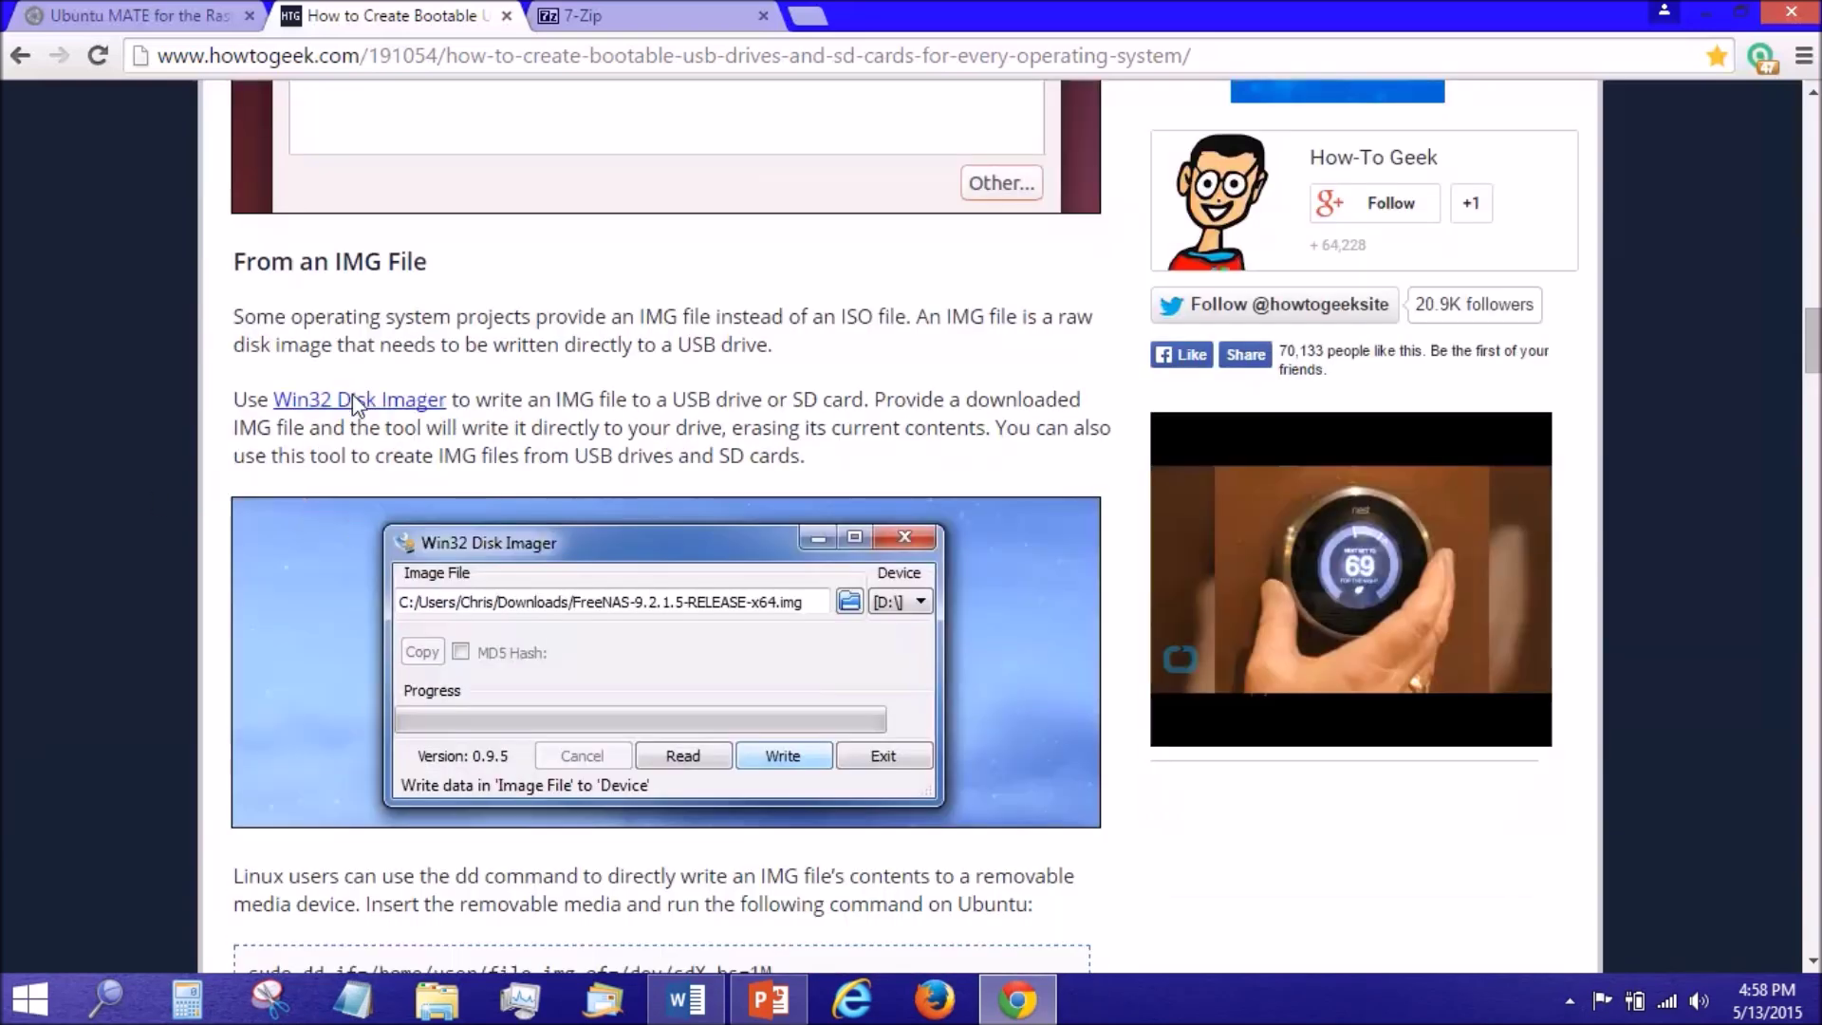
pyautogui.click(354, 400)
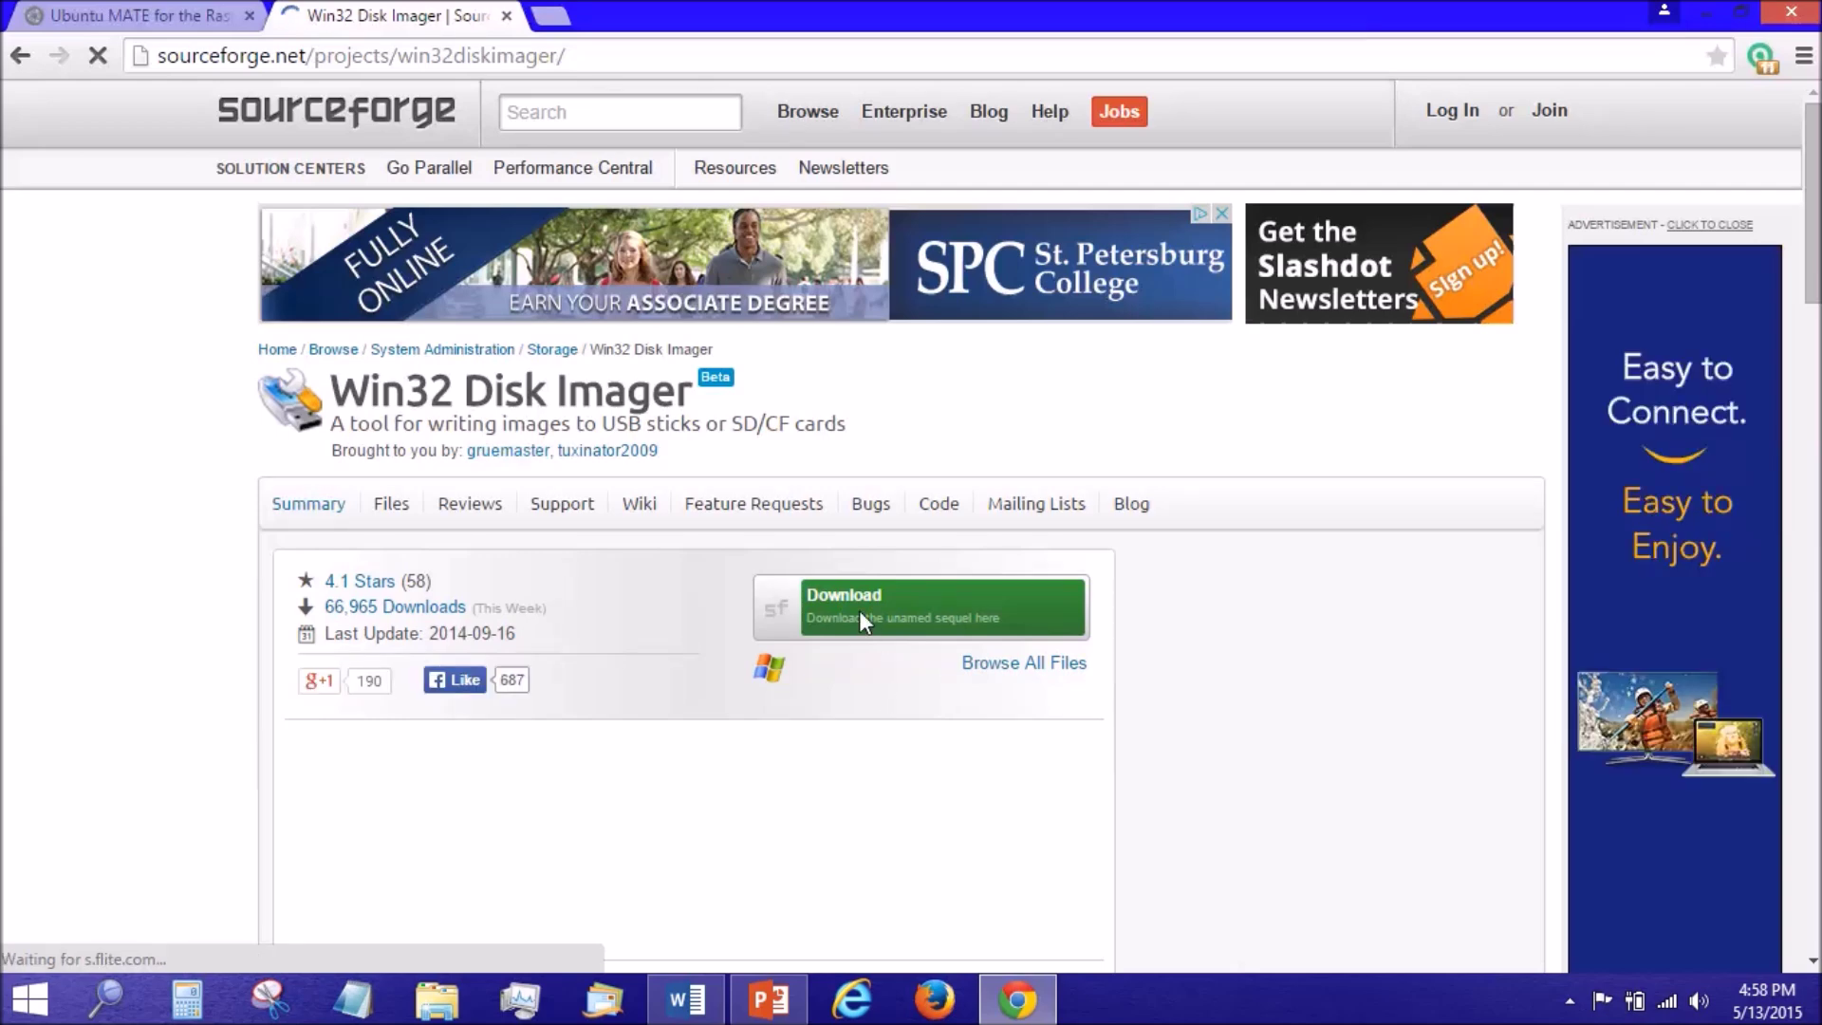
# - Download the 11.7 MB Win32 Disk Imager installer from SourceForge and run it
pyautogui.click(858, 611)
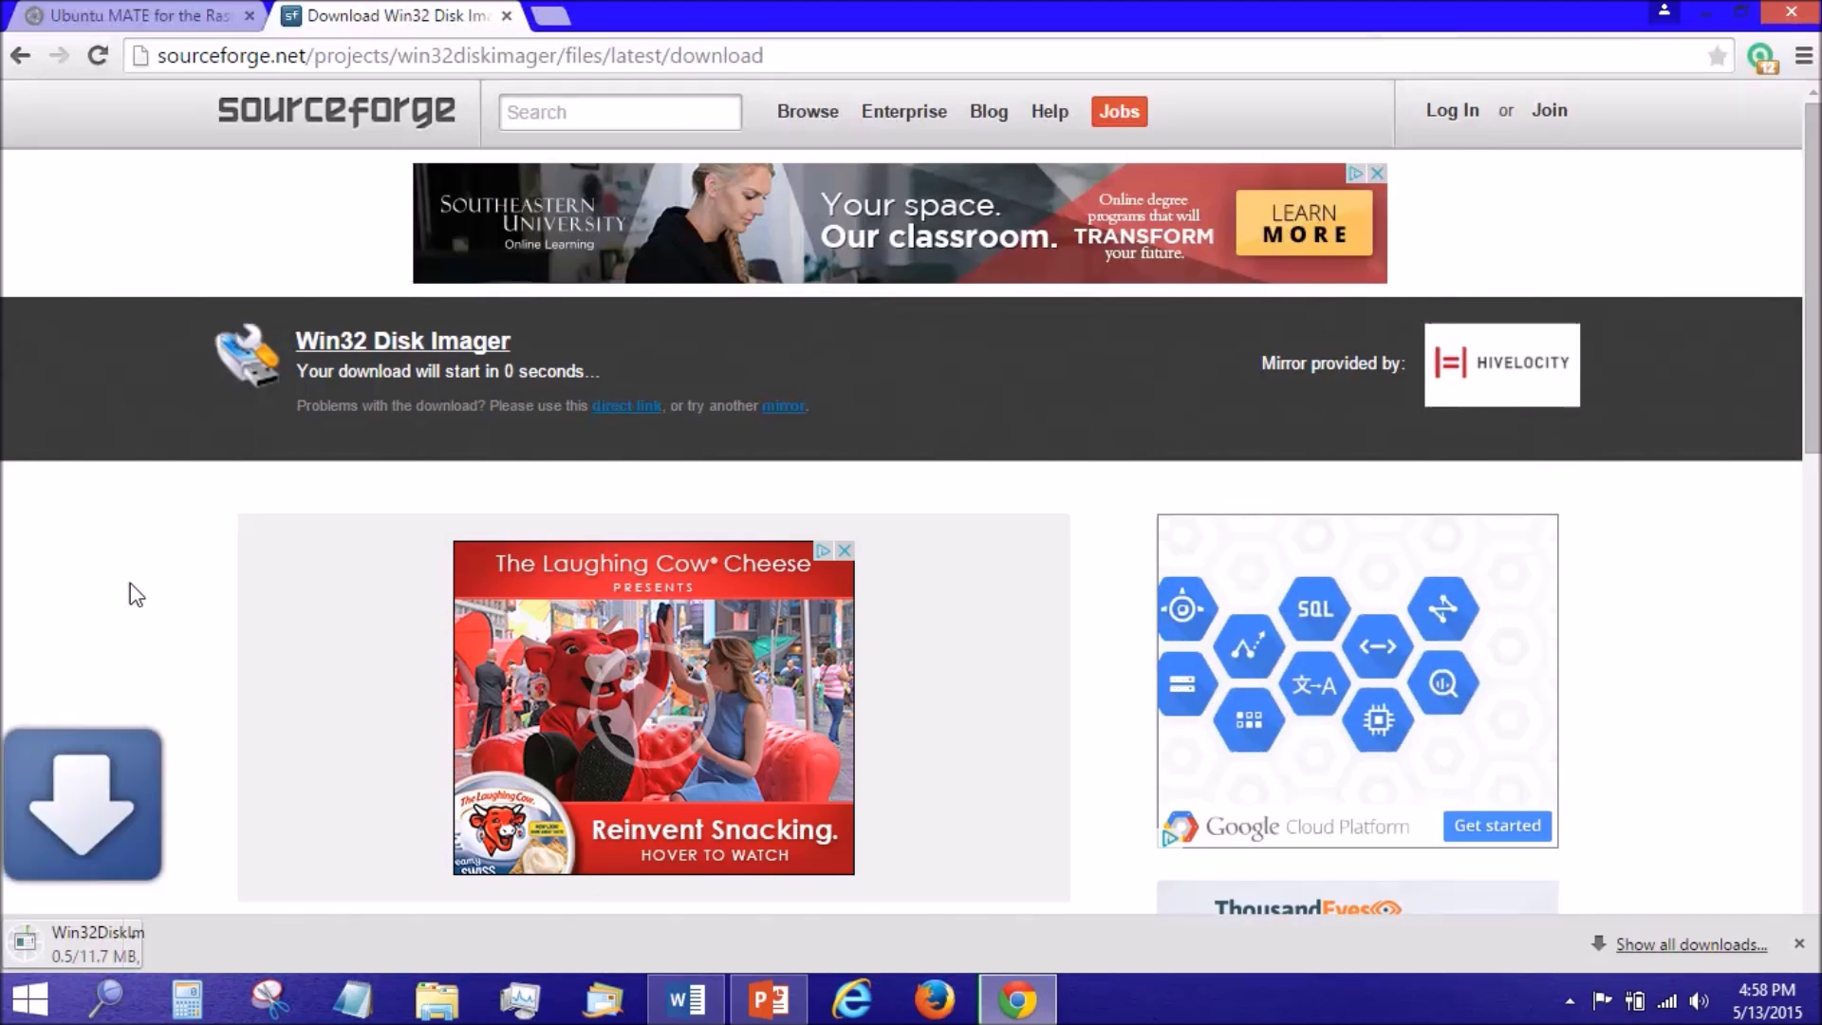
pyautogui.click(151, 943)
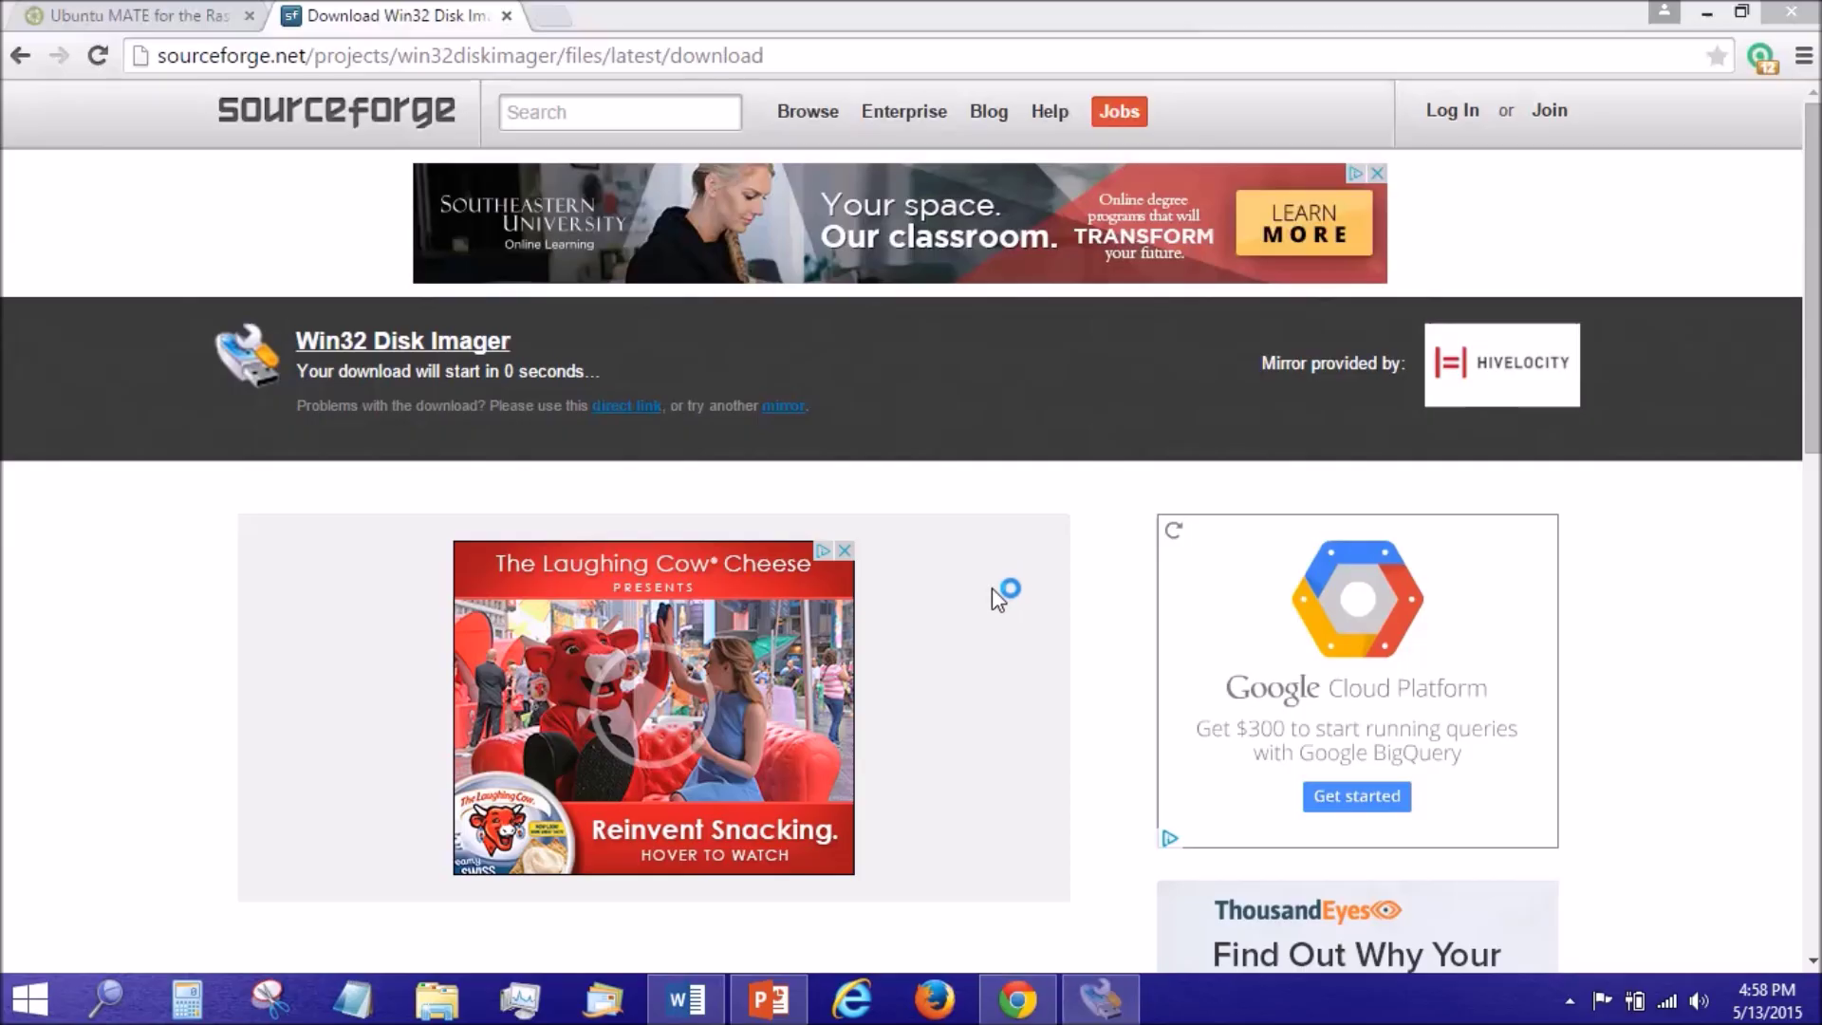
# - Install Win32 Disk Imager with default folders and a desktop icon, accepting the licence agreement
pyautogui.click(1065, 713)
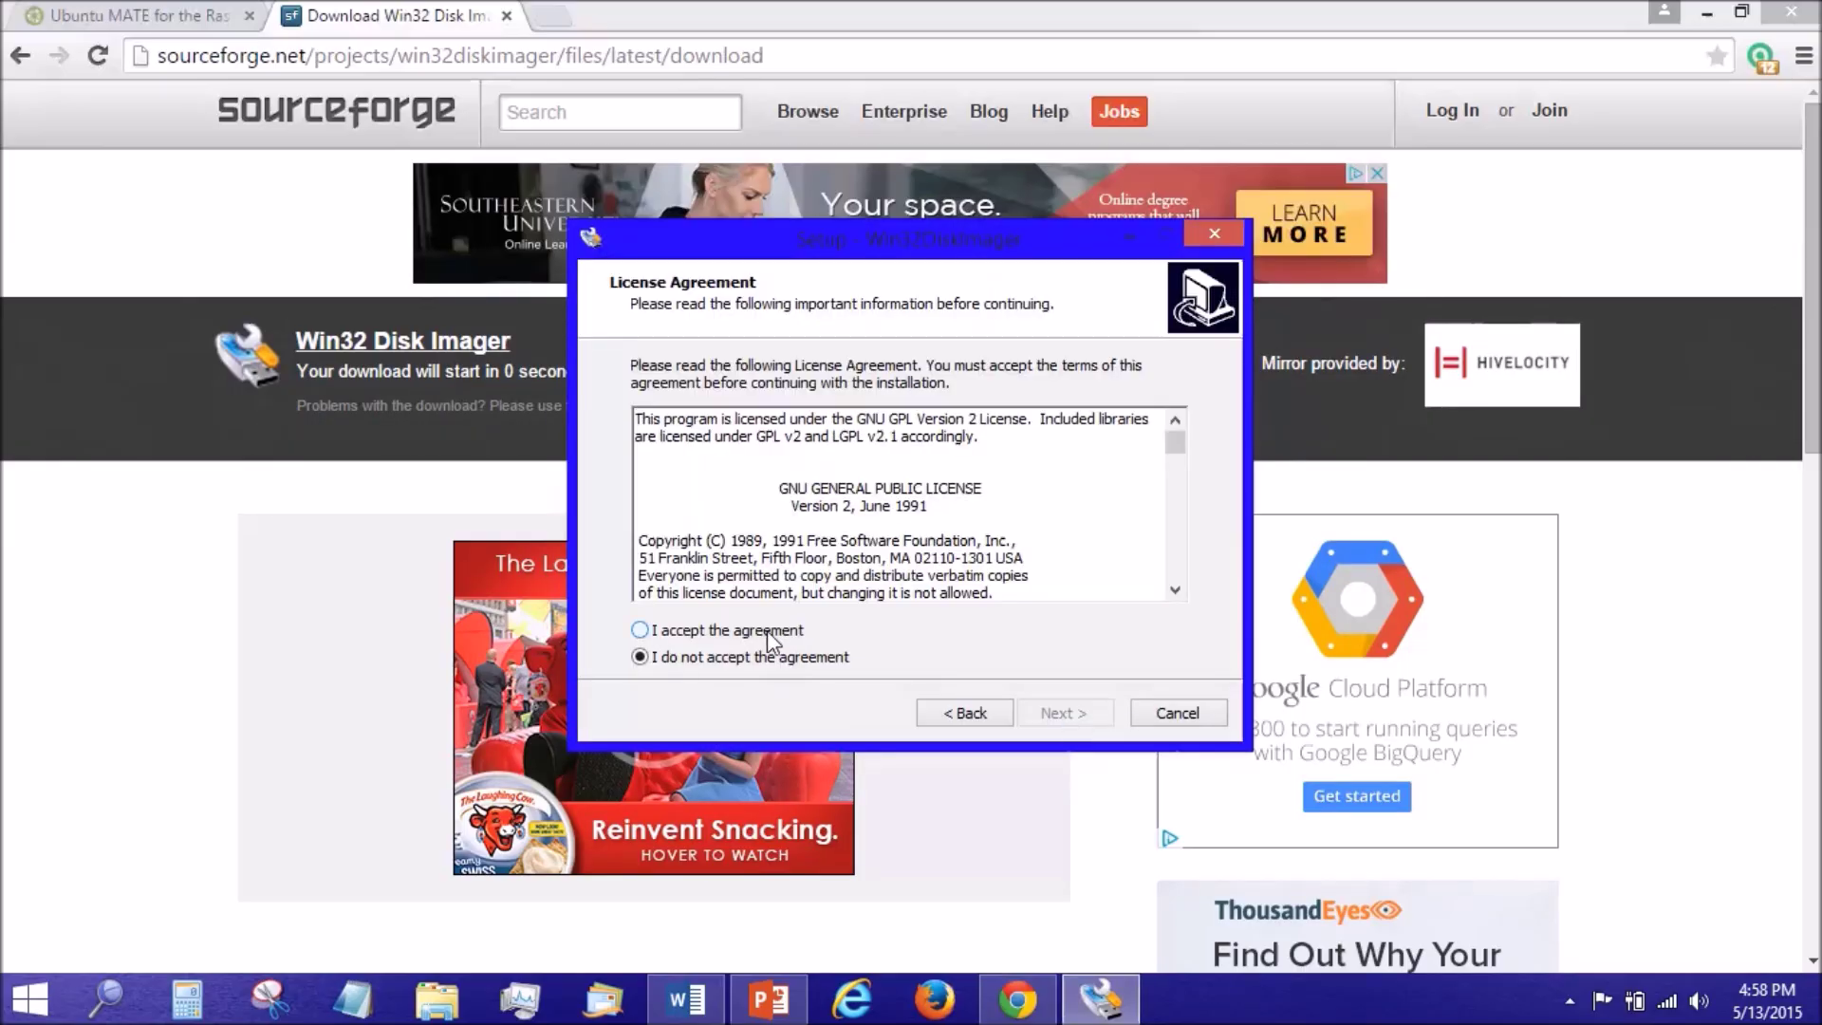
pyautogui.click(1080, 714)
pyautogui.click(1079, 715)
pyautogui.click(1080, 715)
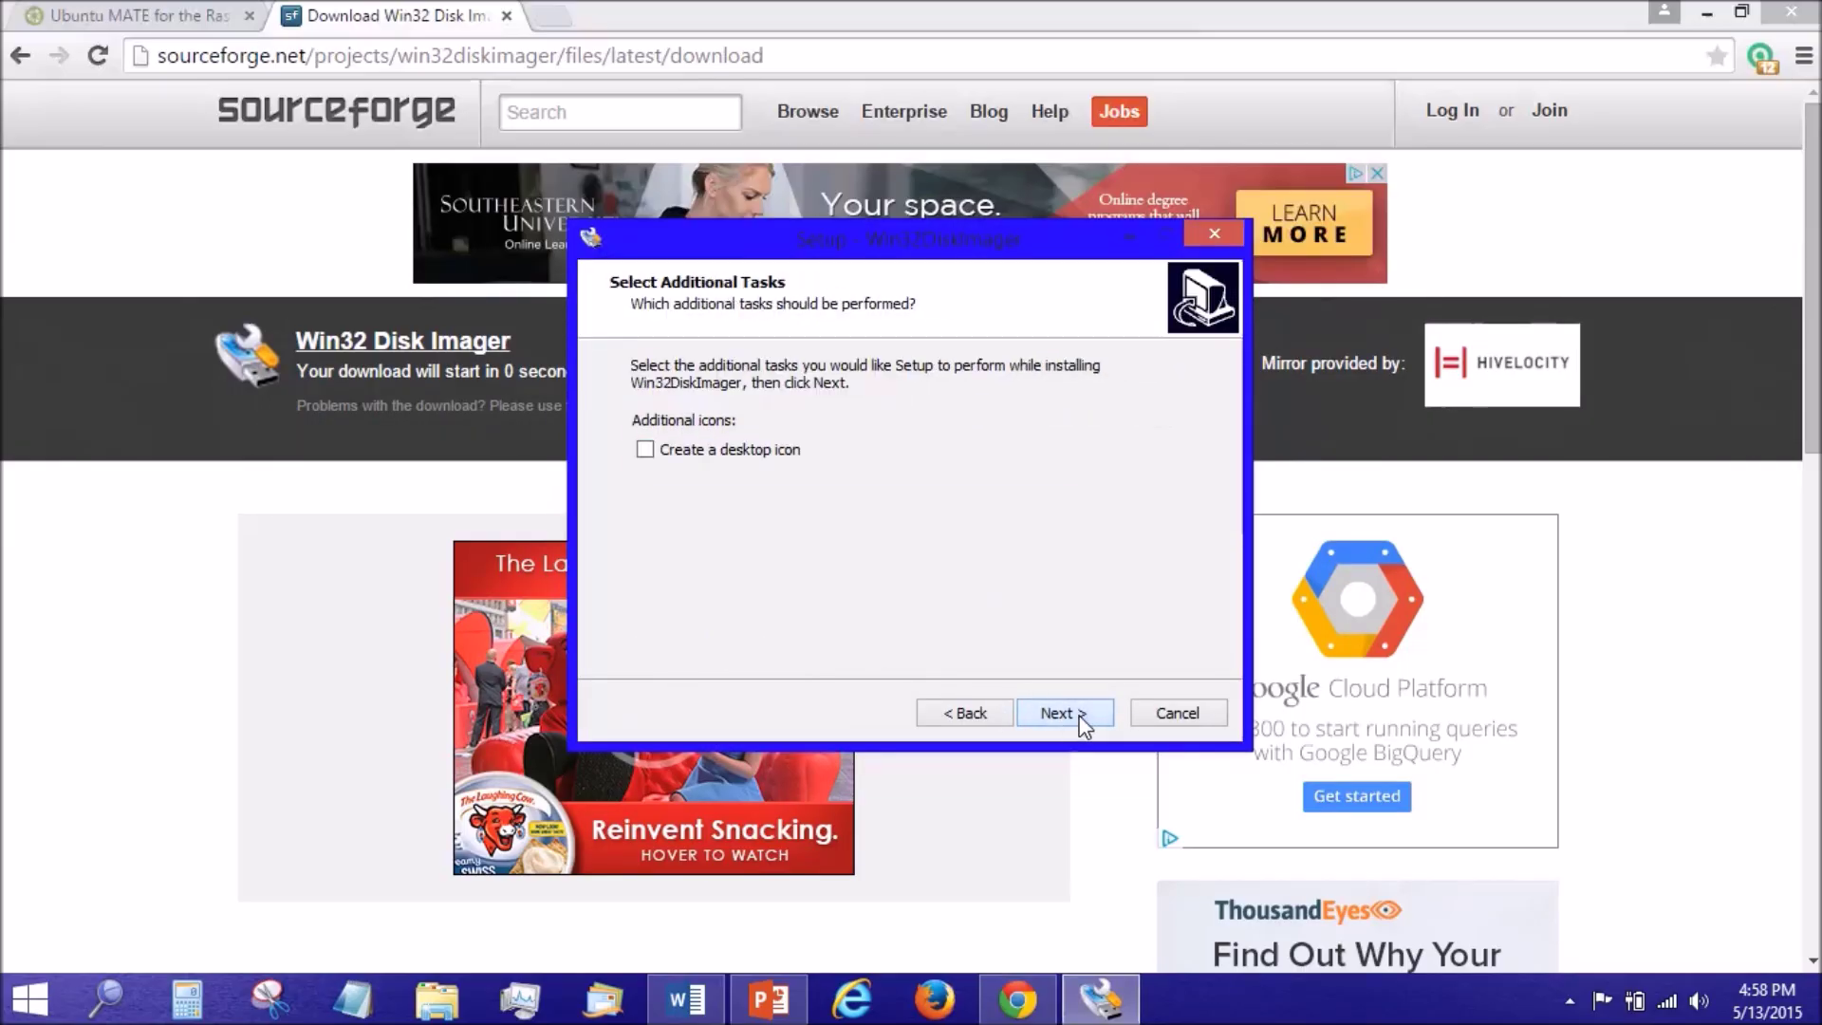
pyautogui.click(762, 453)
pyautogui.click(1060, 715)
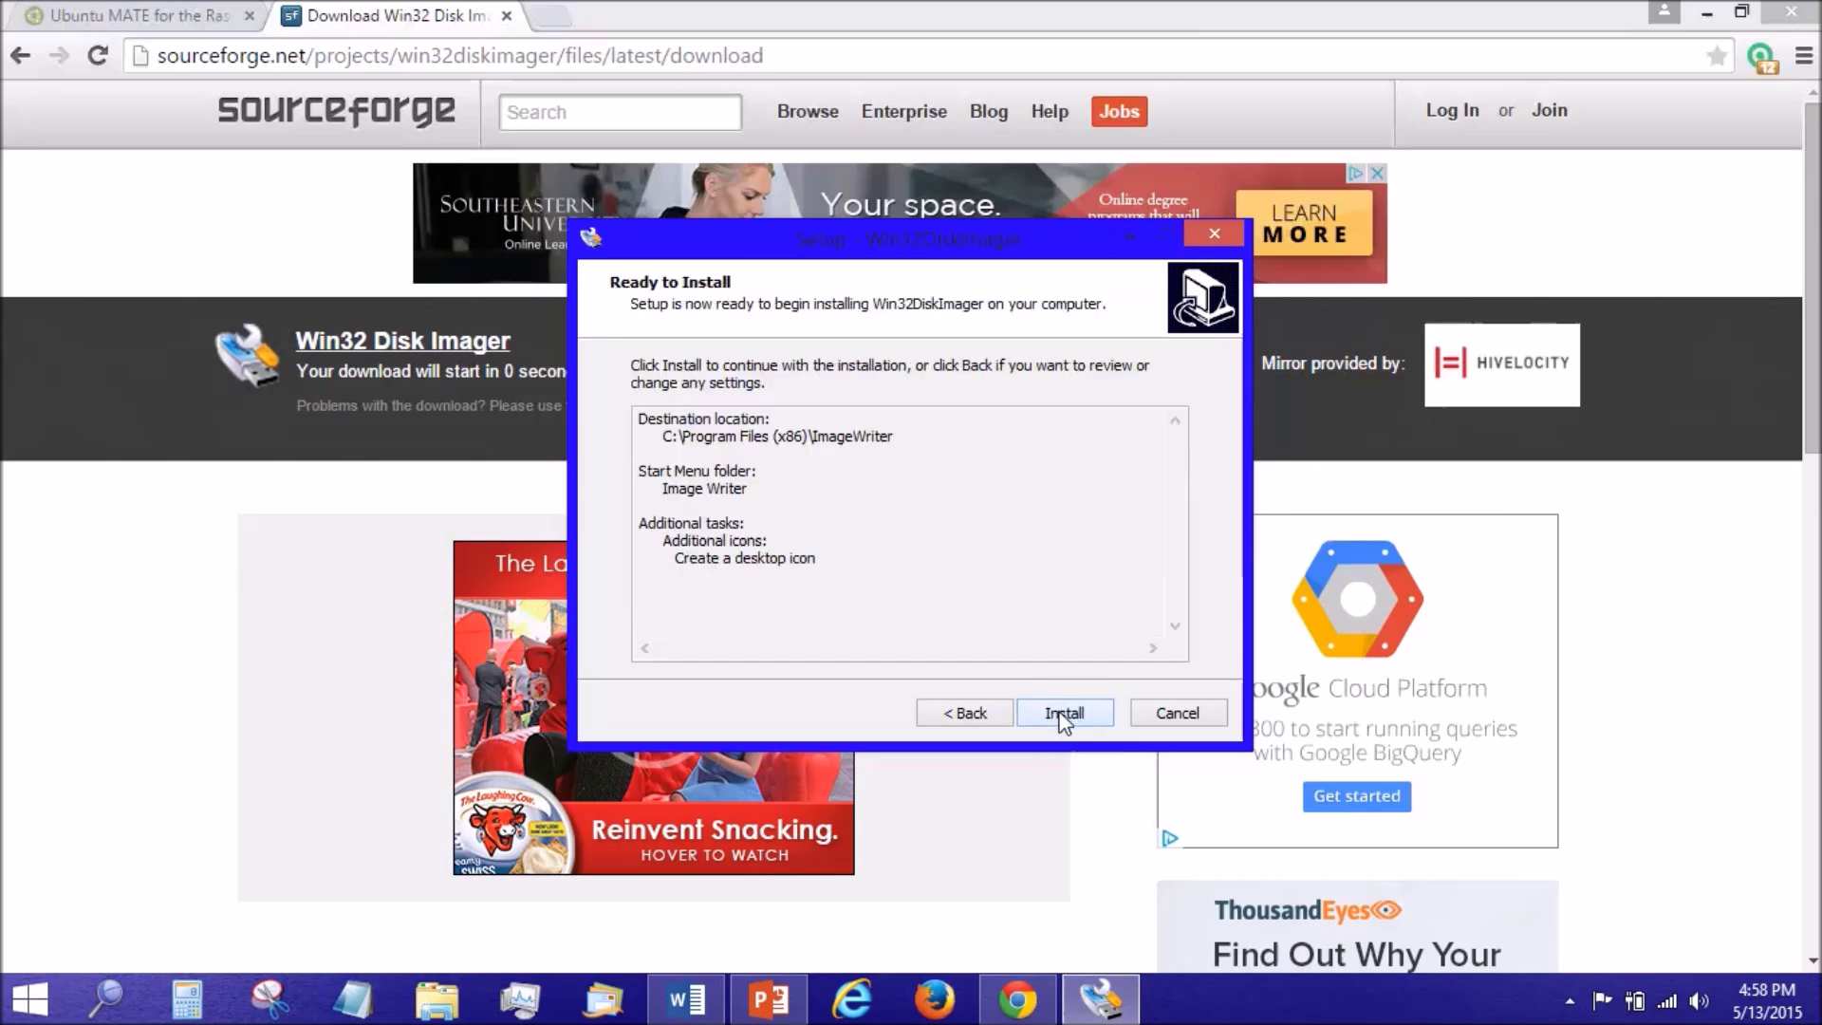
pyautogui.click(1062, 718)
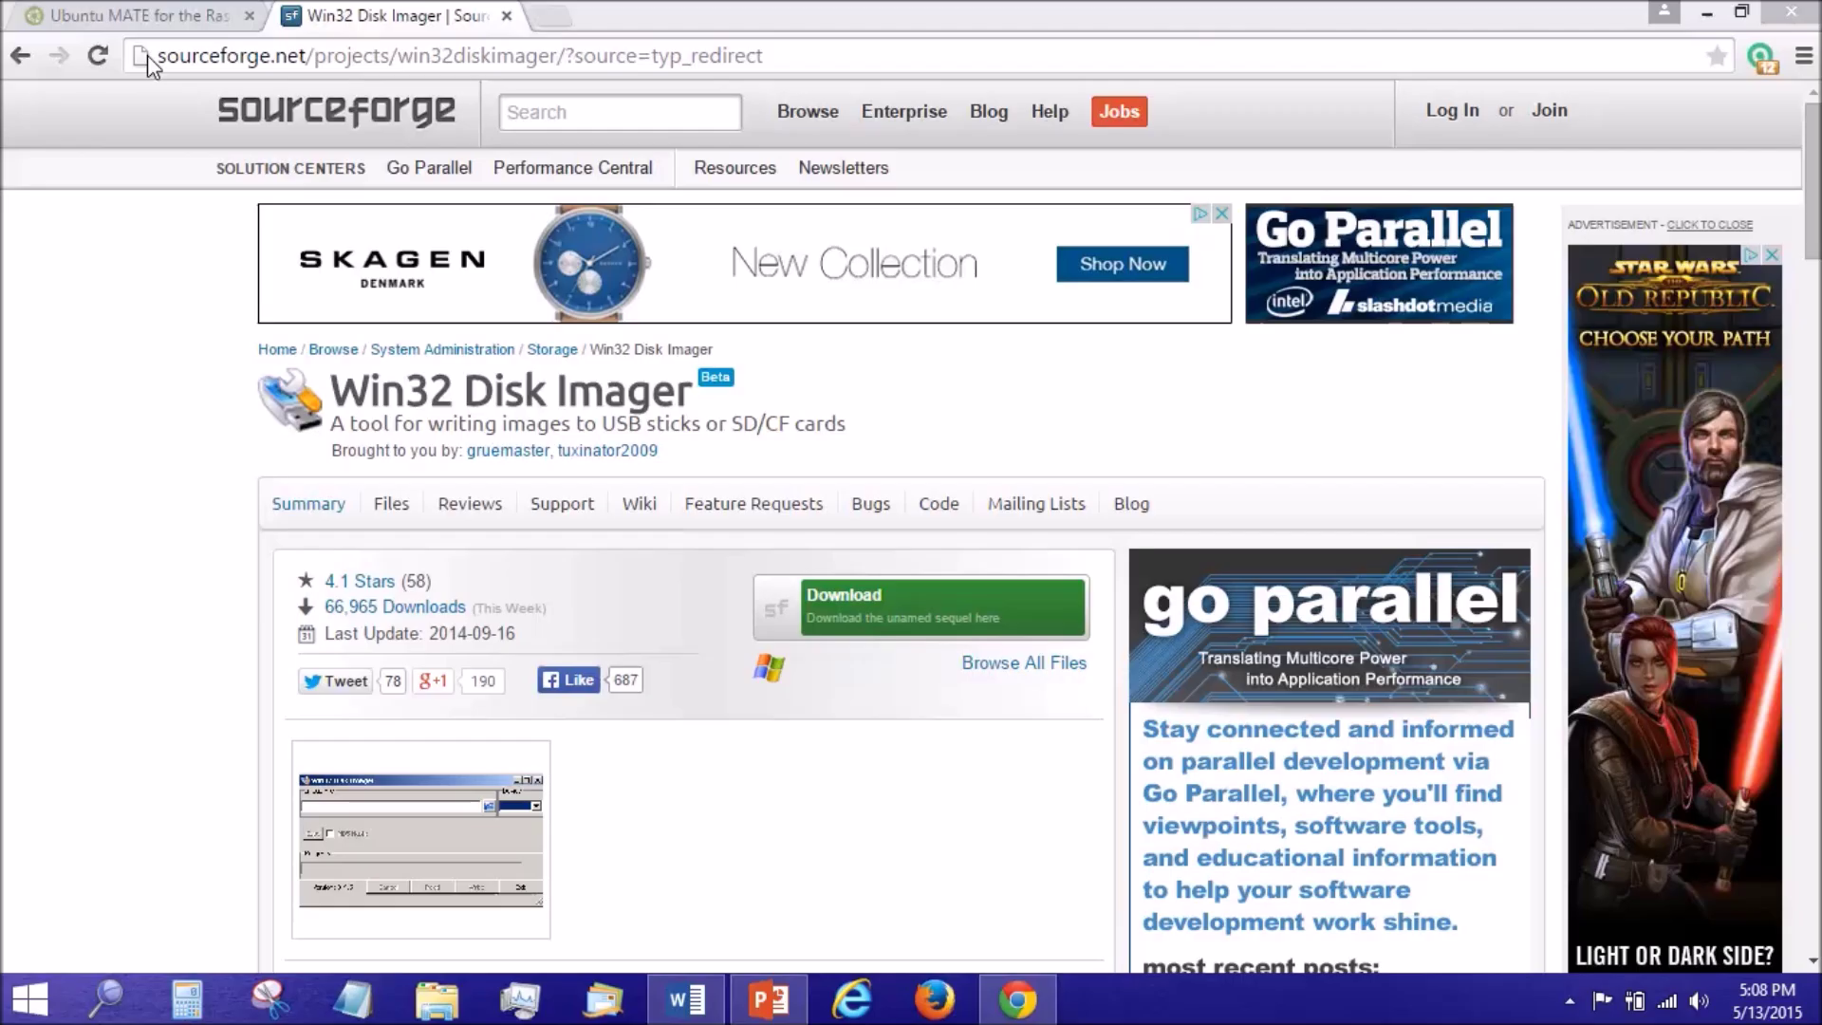
pyautogui.click(138, 15)
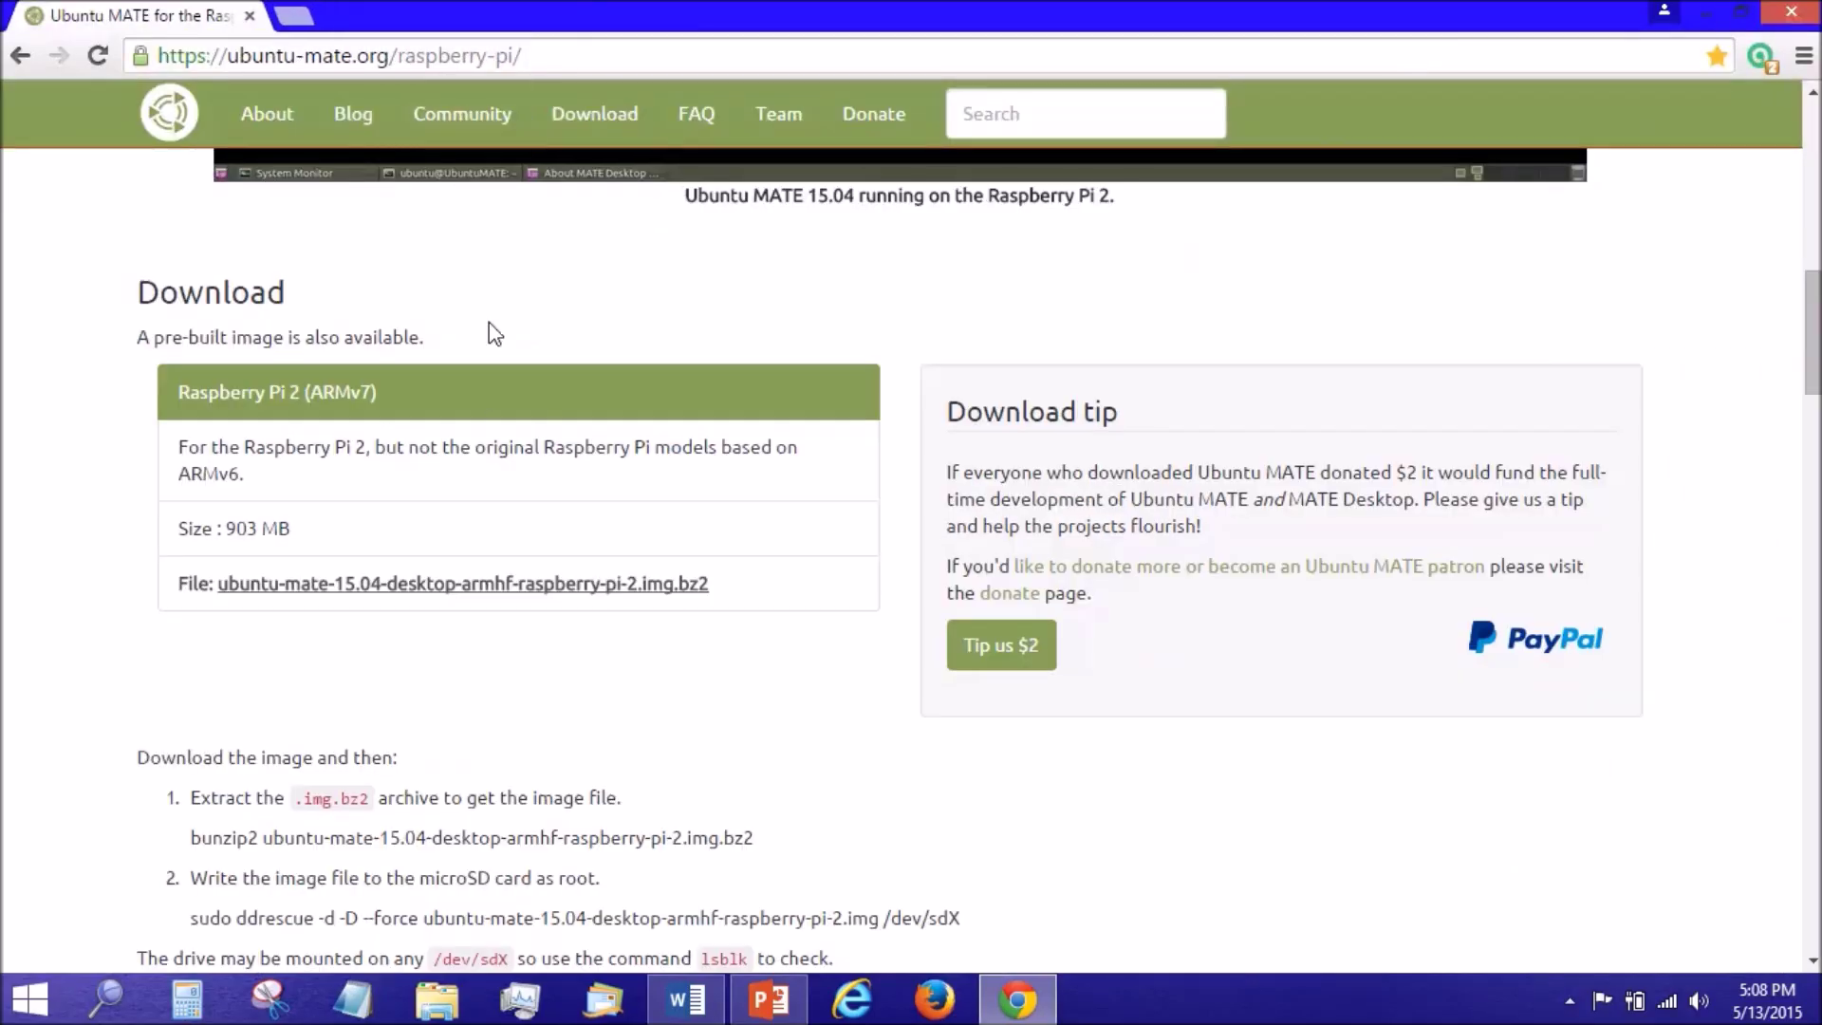
# - From the desktop, open This PC and choose Format for the NEW VOLUME (E:) card
pyautogui.click(1017, 999)
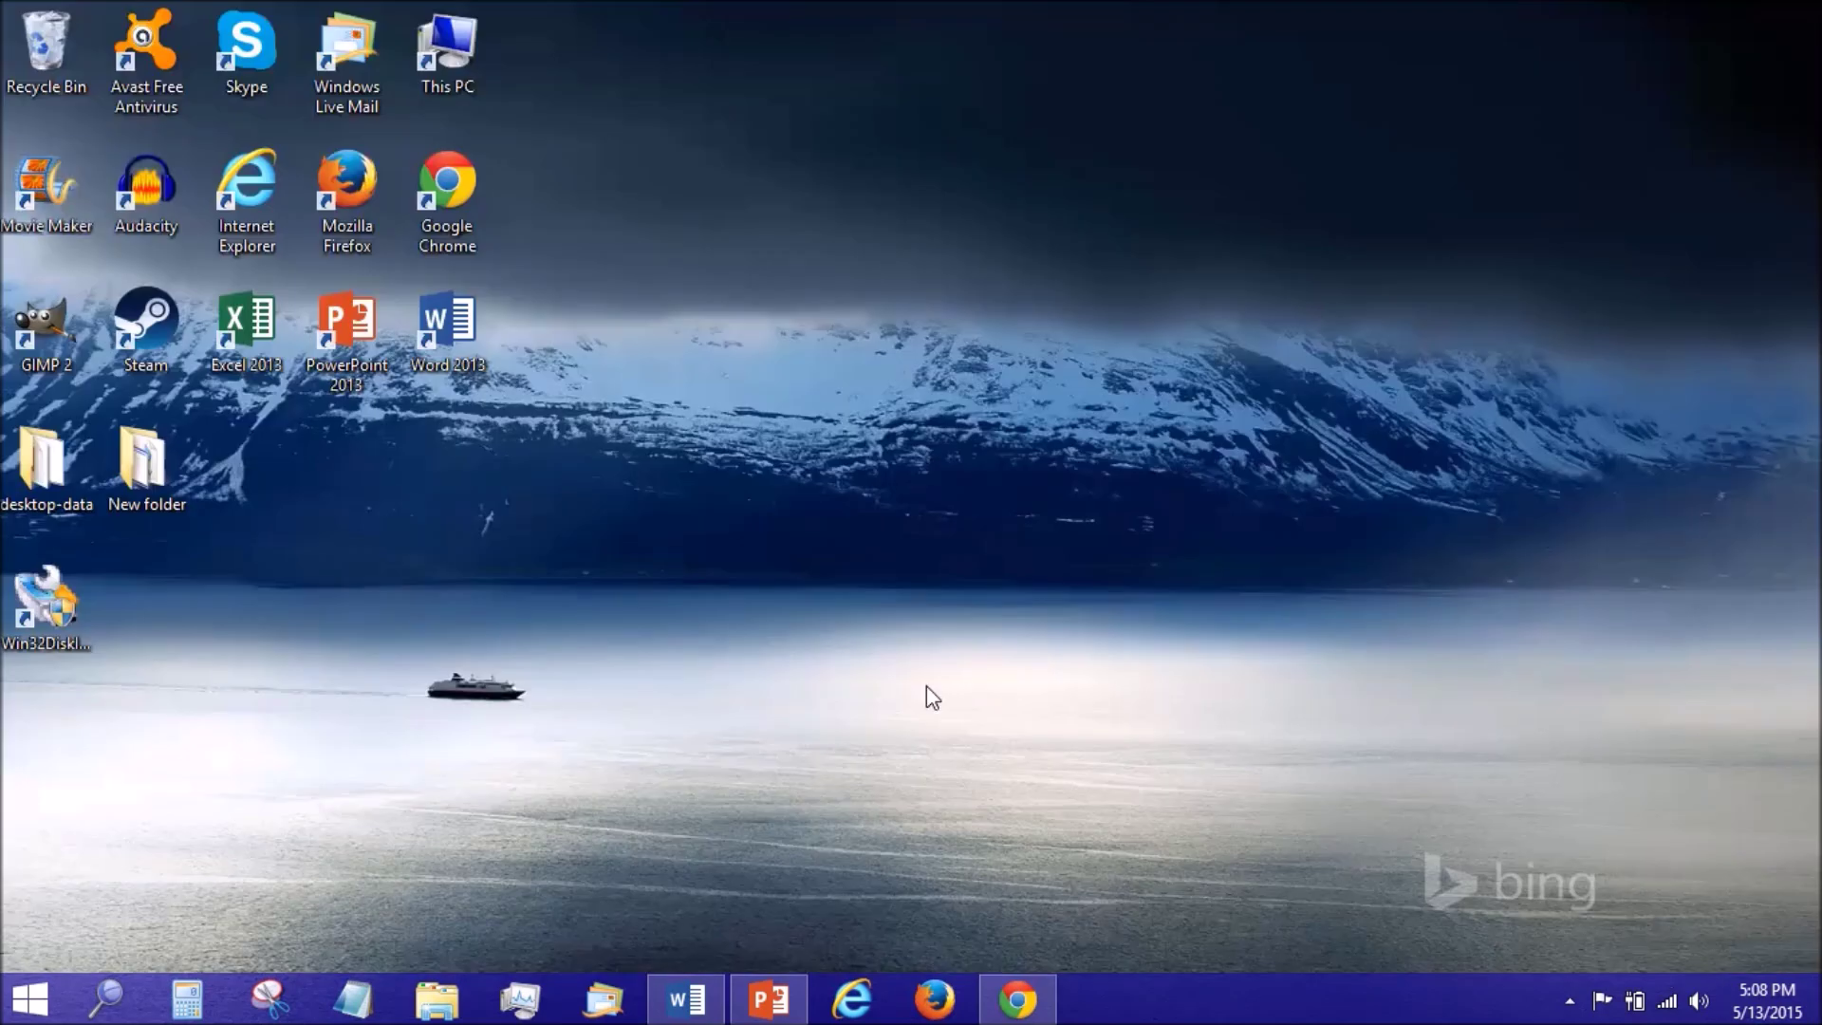
pyautogui.doubleClick(436, 46)
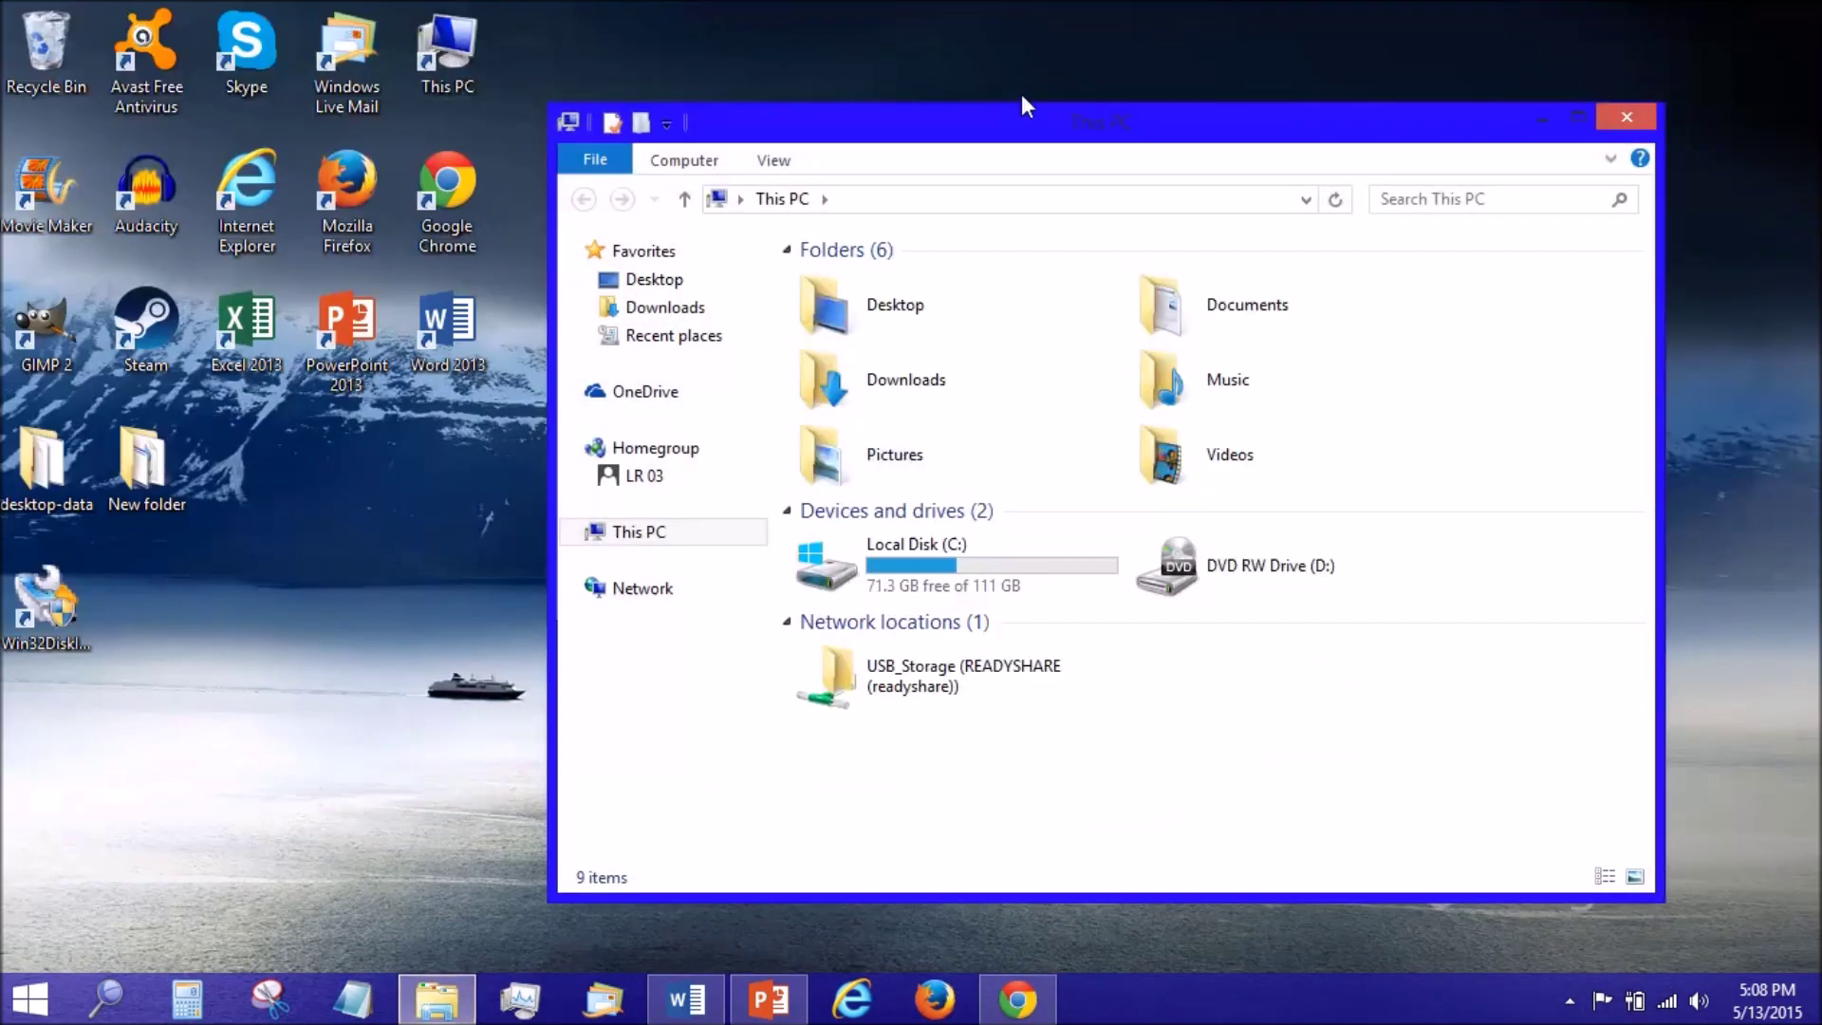
pyautogui.moveTo(1023, 136); pyautogui.dragTo(919, 120)
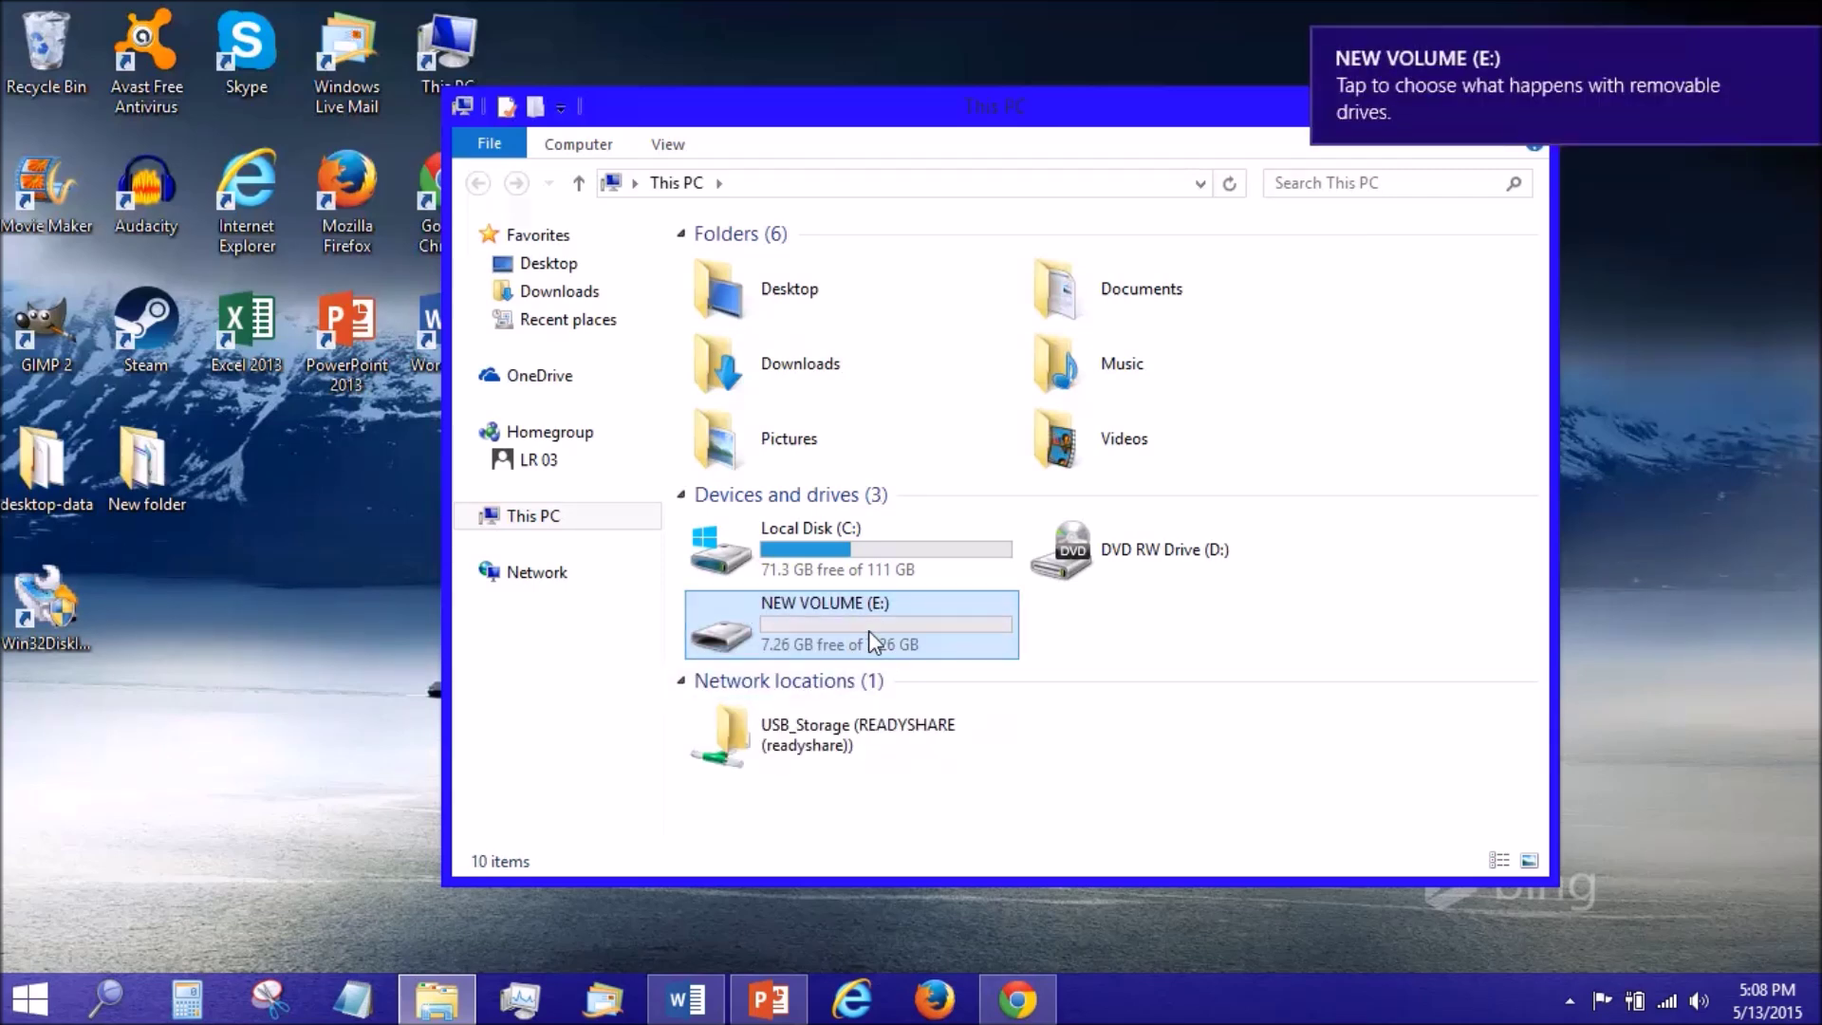
pyautogui.click(868, 630)
pyautogui.rightClick(867, 629)
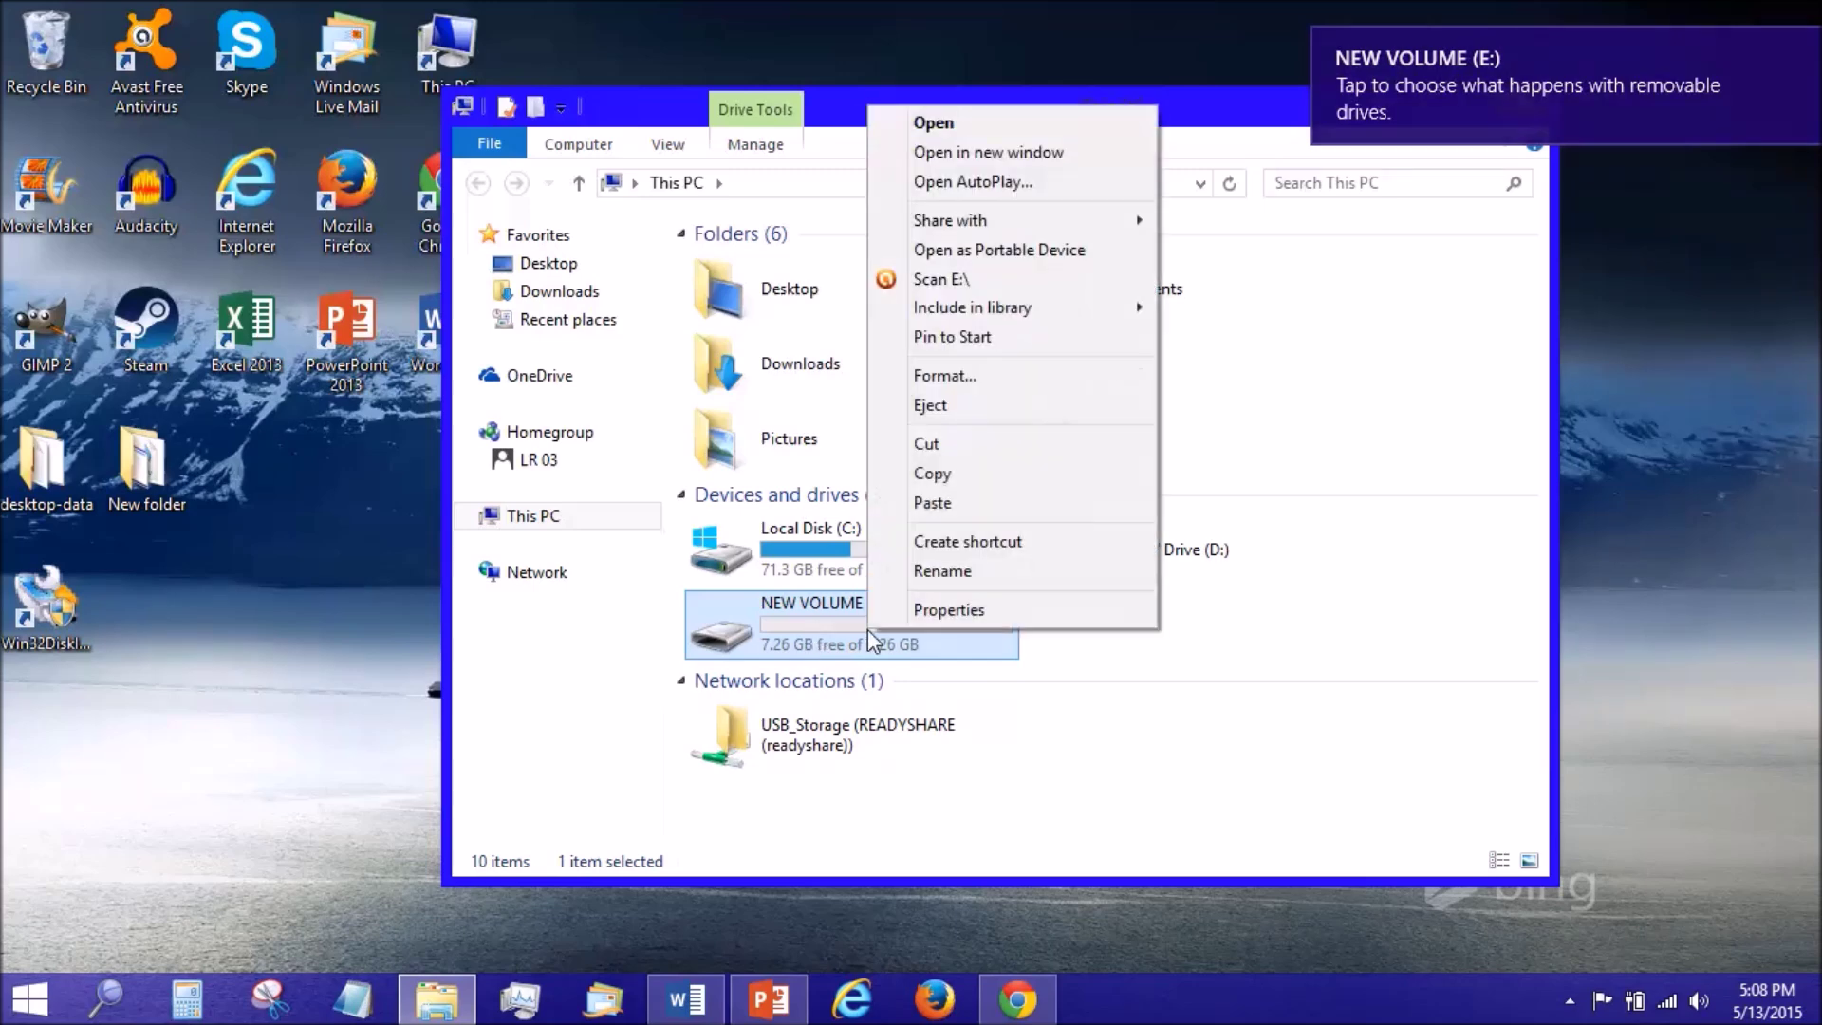
pyautogui.click(919, 377)
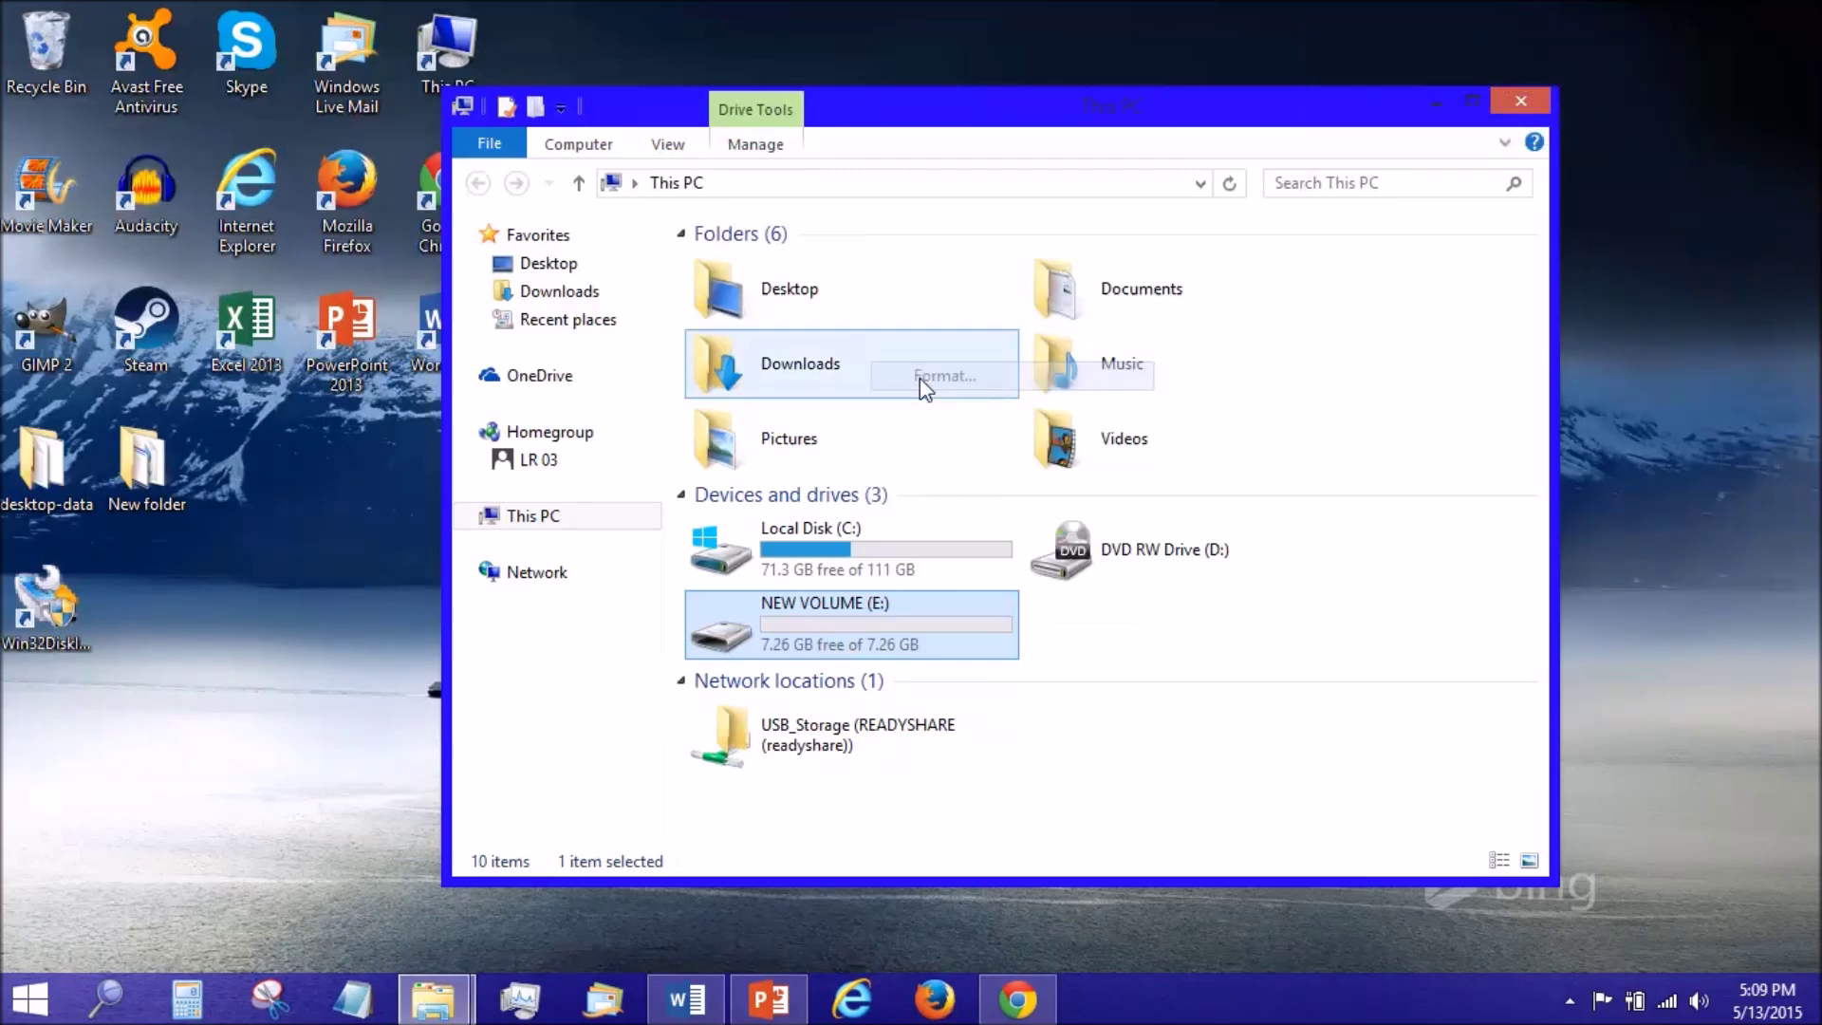
# - Keep 7.28 GB capacity and FAT32, and set the volume label to 'Pi2'
pyautogui.moveTo(749, 371); pyautogui.dragTo(459, 227)
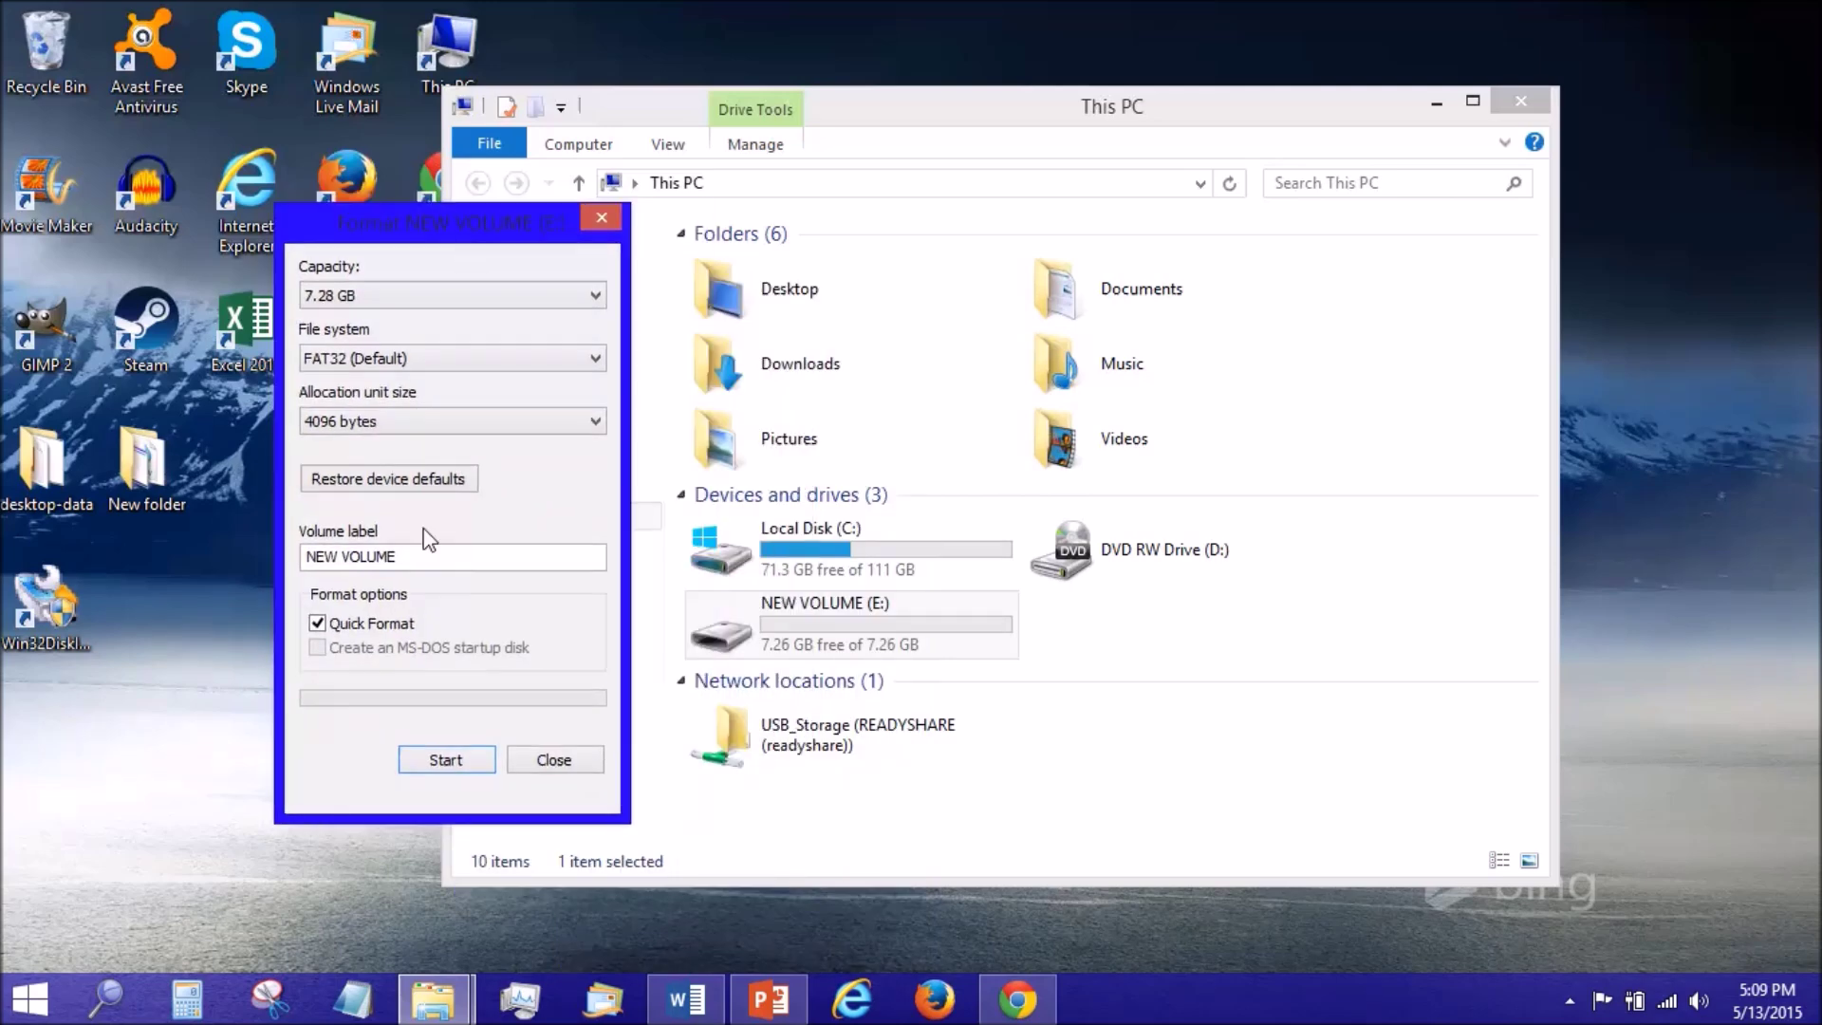
pyautogui.click(345, 306)
pyautogui.click(341, 368)
pyautogui.click(339, 365)
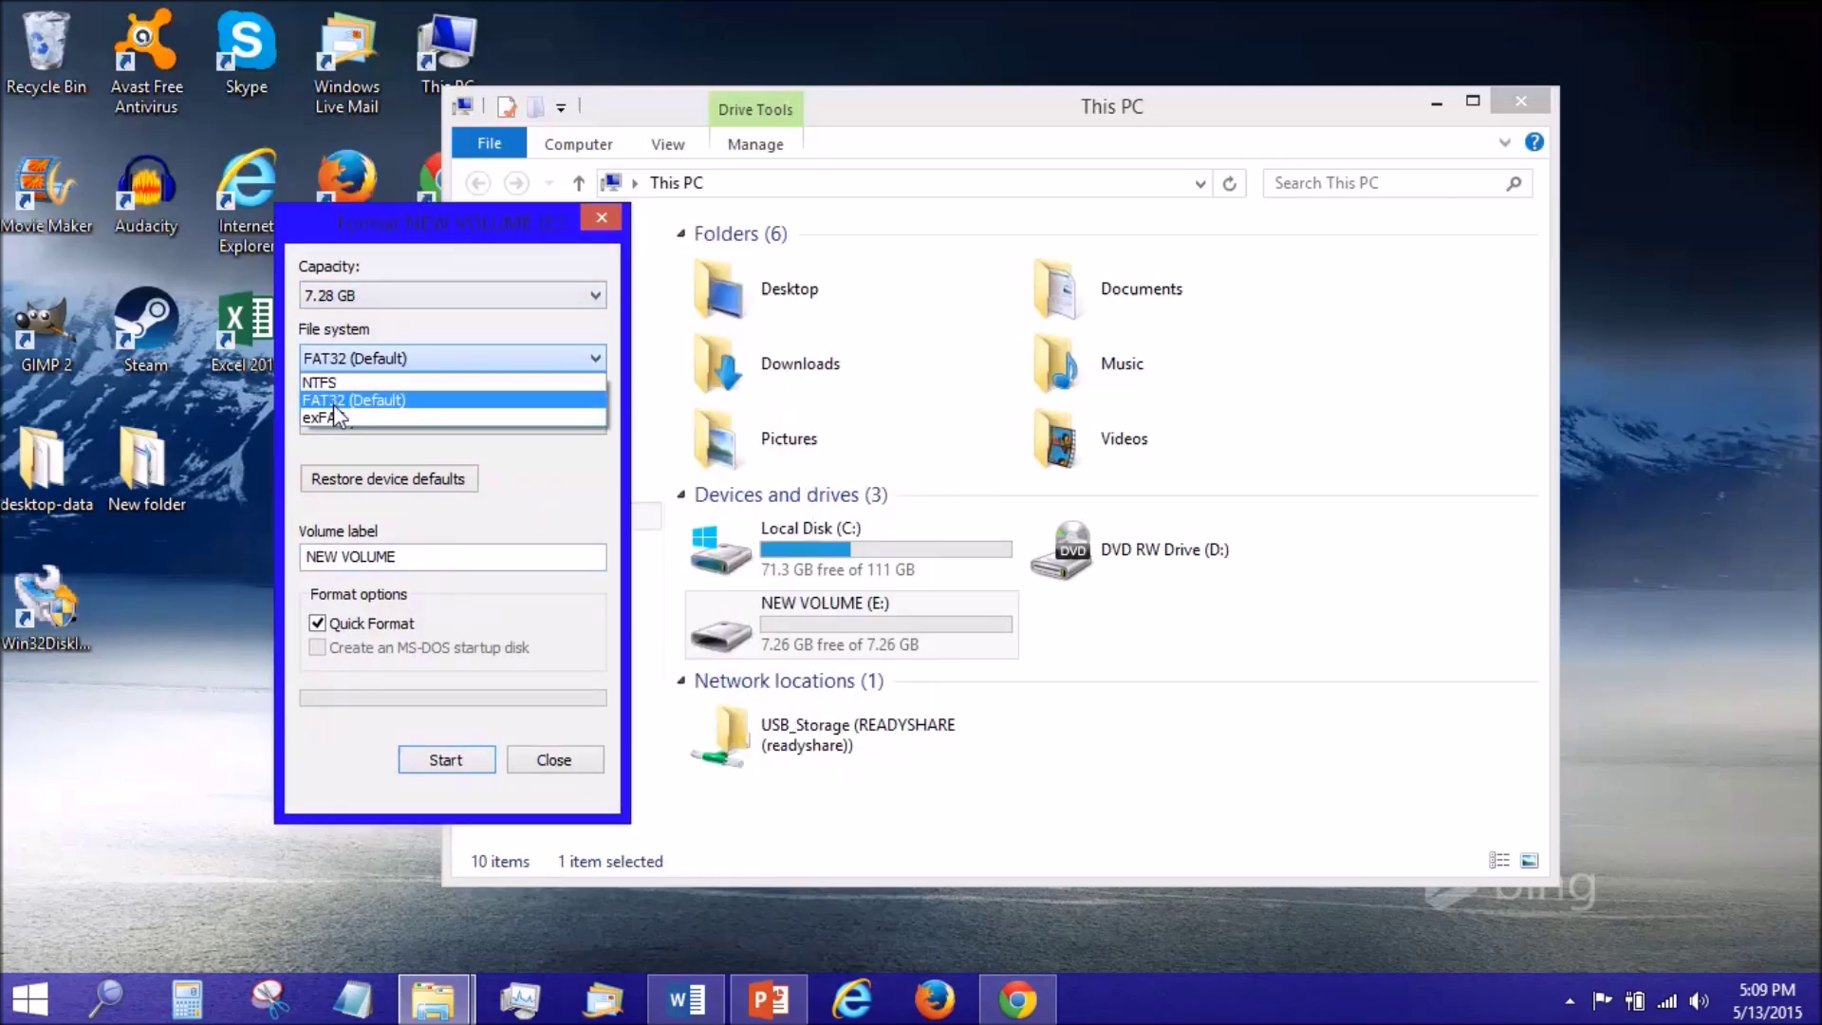
pyautogui.click(338, 389)
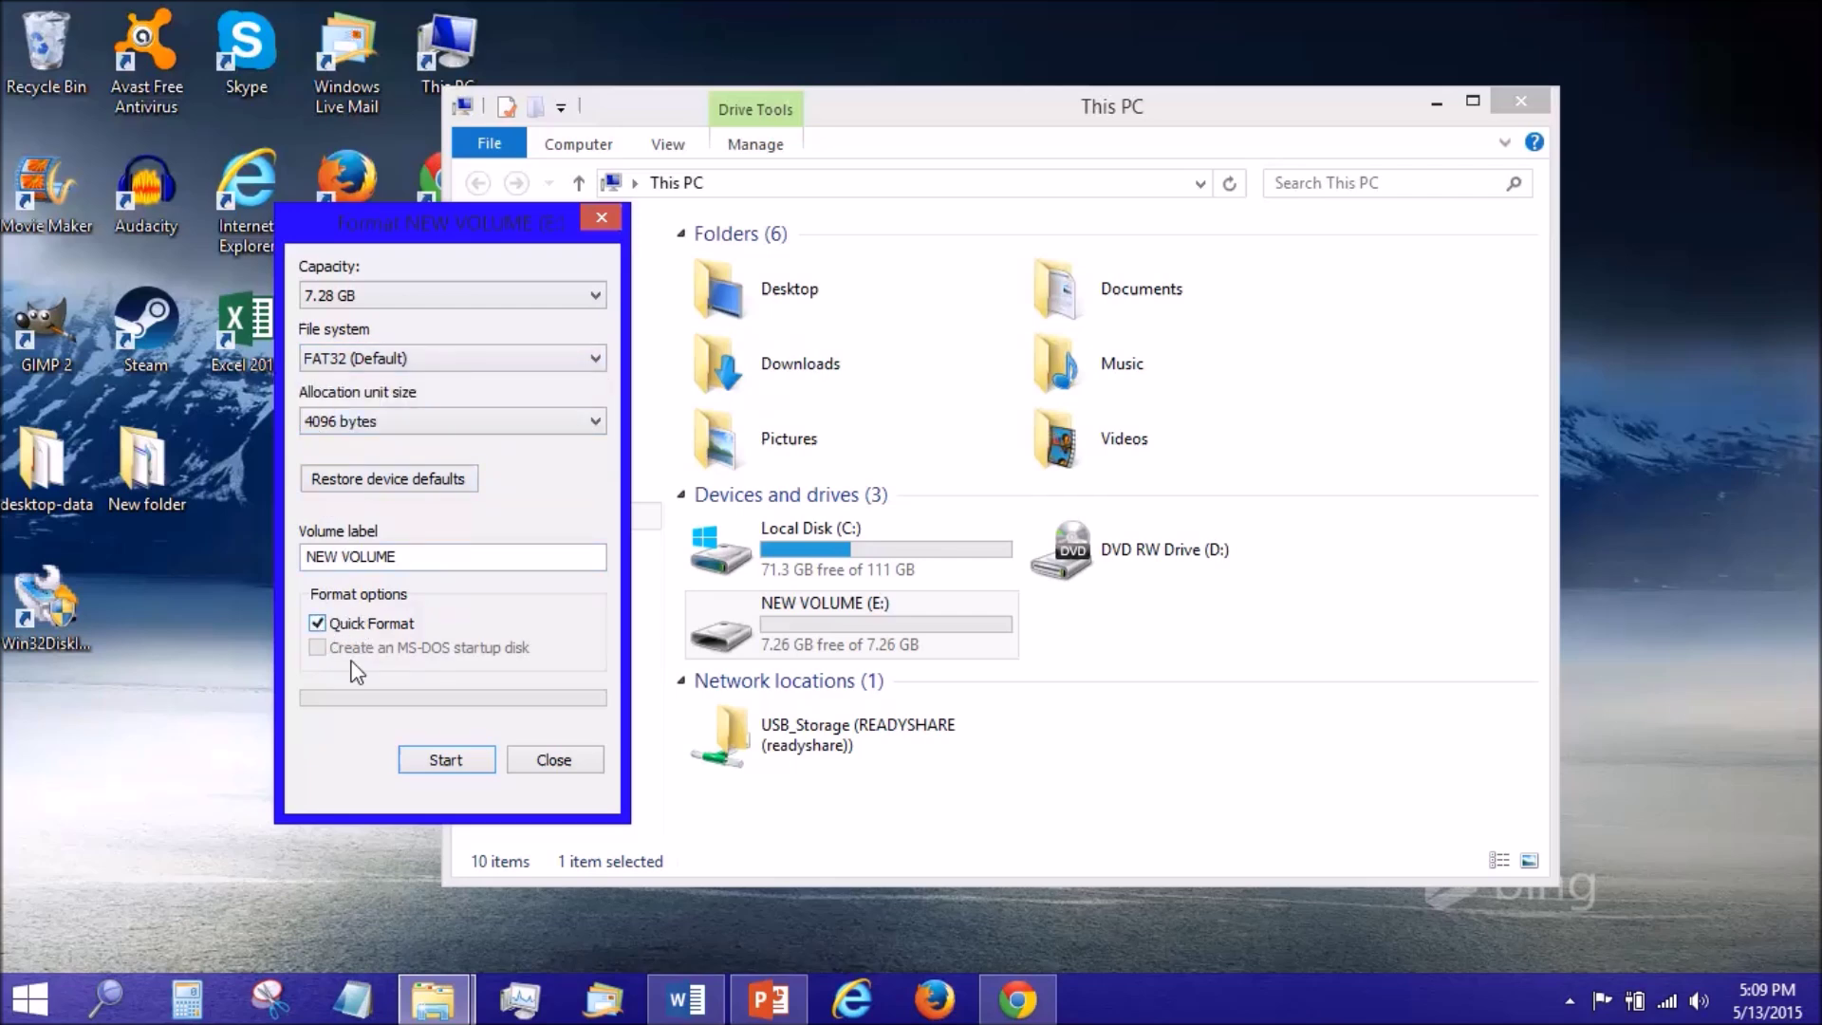
pyautogui.moveTo(395, 558); pyautogui.dragTo(305, 557)
pyautogui.click(463, 563)
pyautogui.moveTo(423, 560); pyautogui.dragTo(159, 564)
pyautogui.write('Pi')
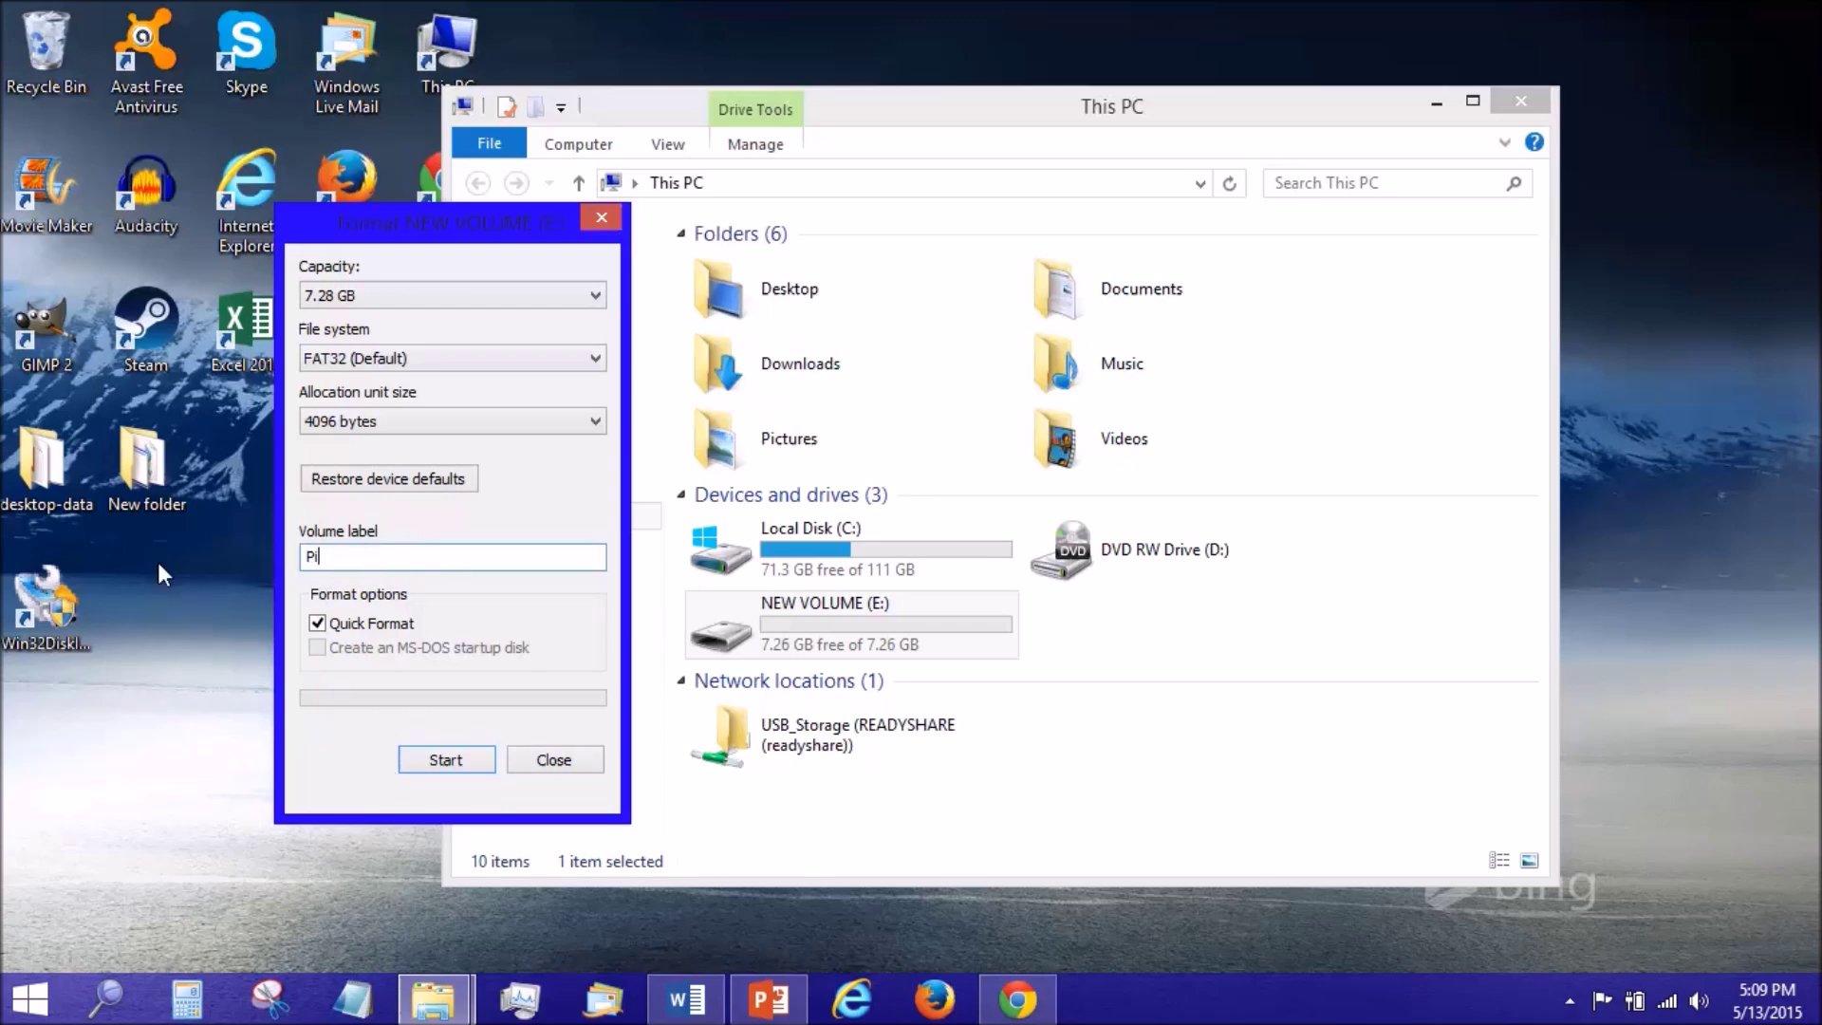
pyautogui.write('2')
# - Run the format, confirm the data-erase warning, and close the finished Format window
pyautogui.click(445, 760)
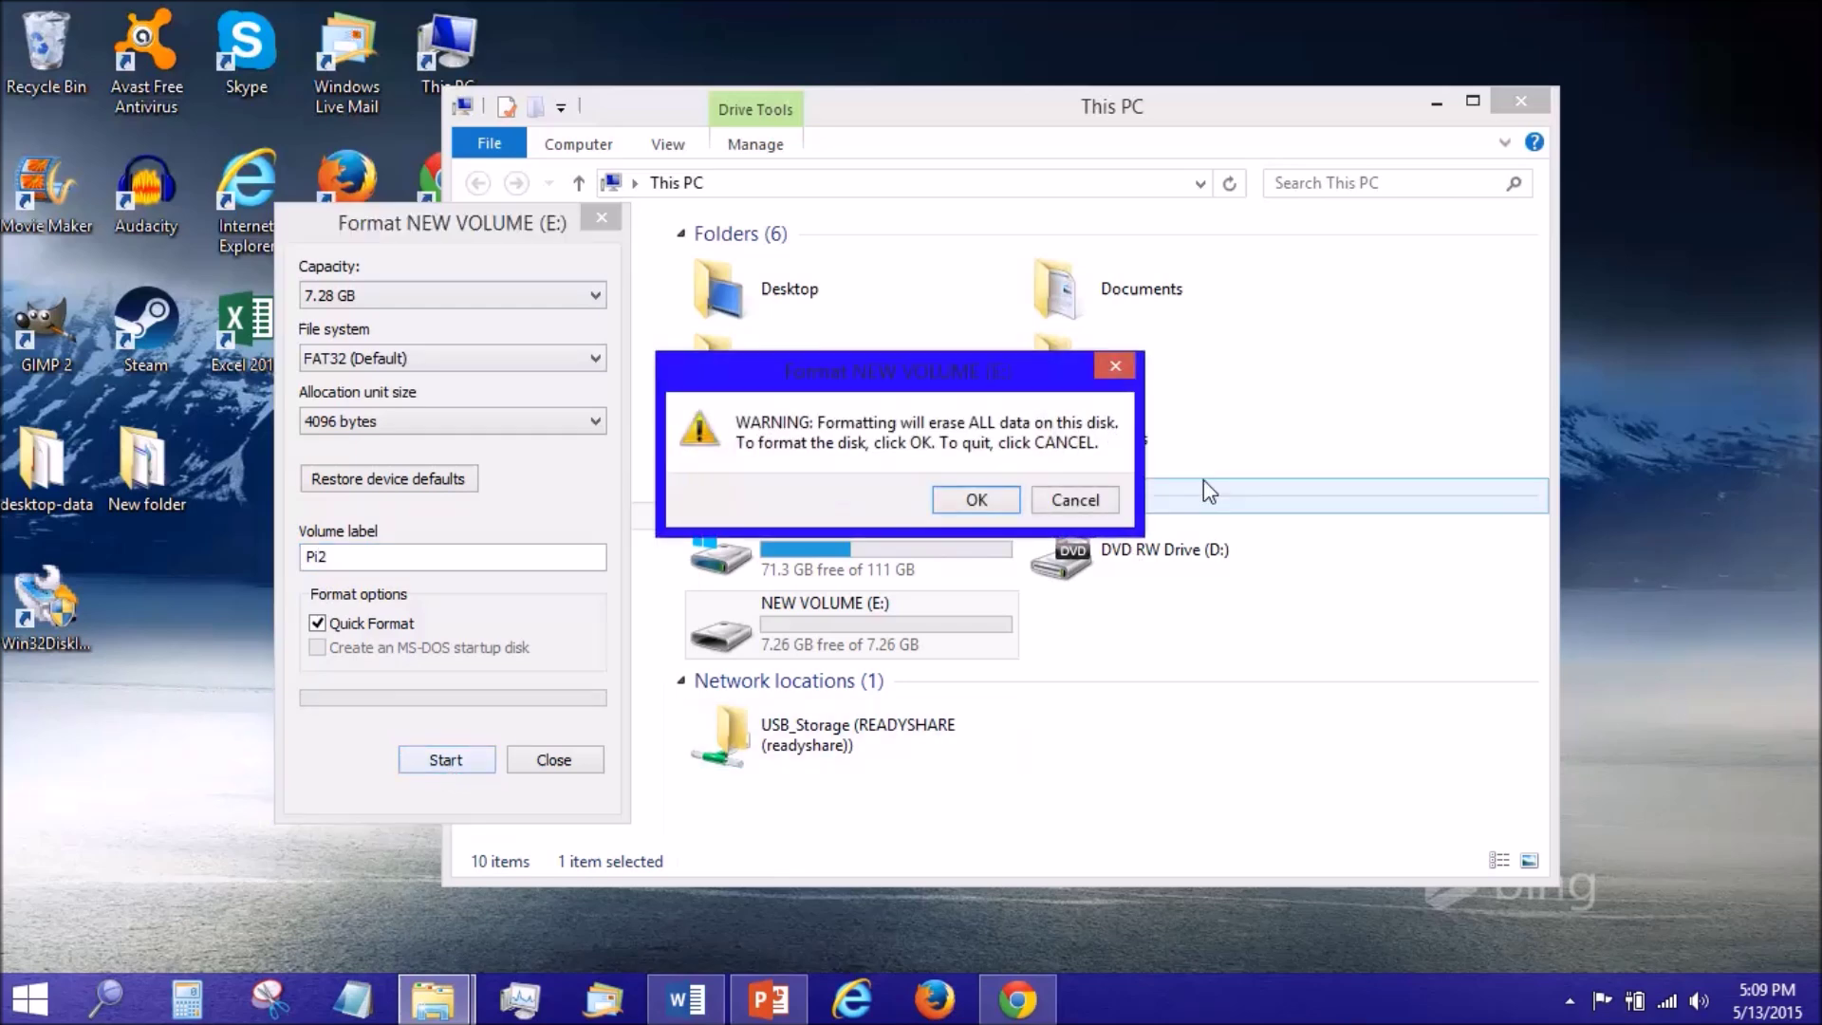
pyautogui.click(977, 495)
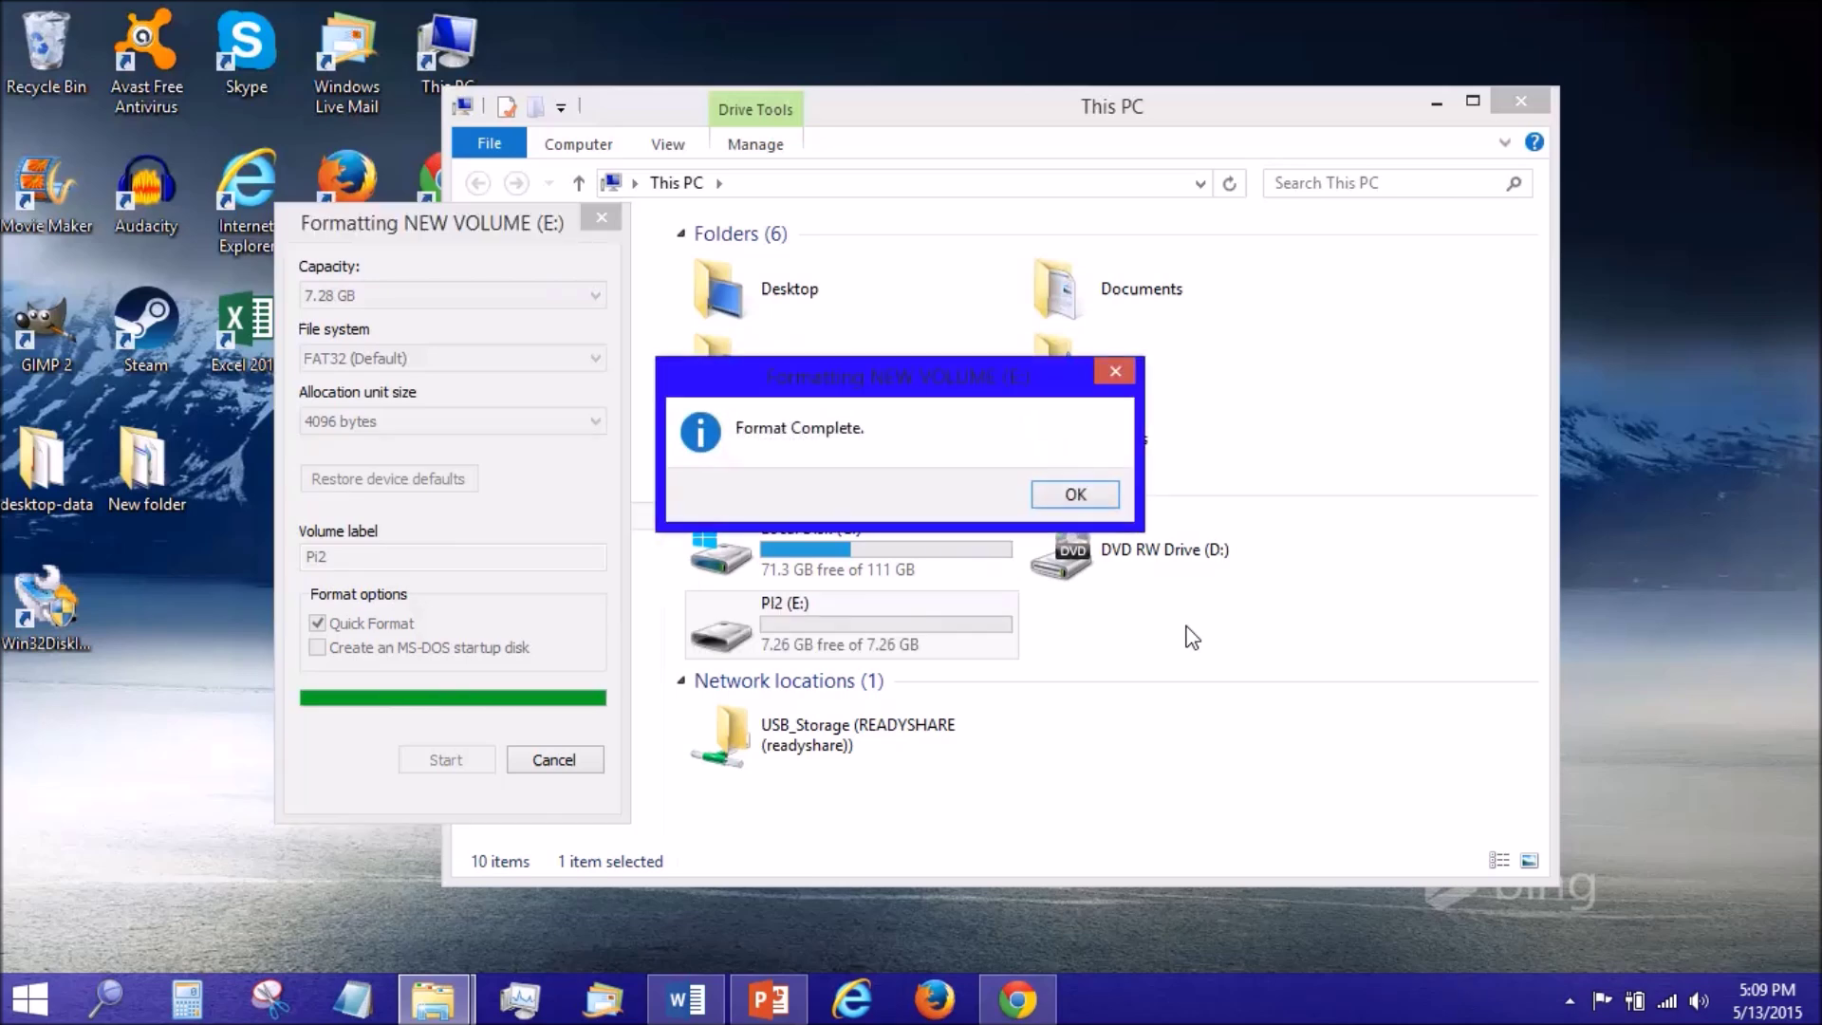
pyautogui.click(1075, 497)
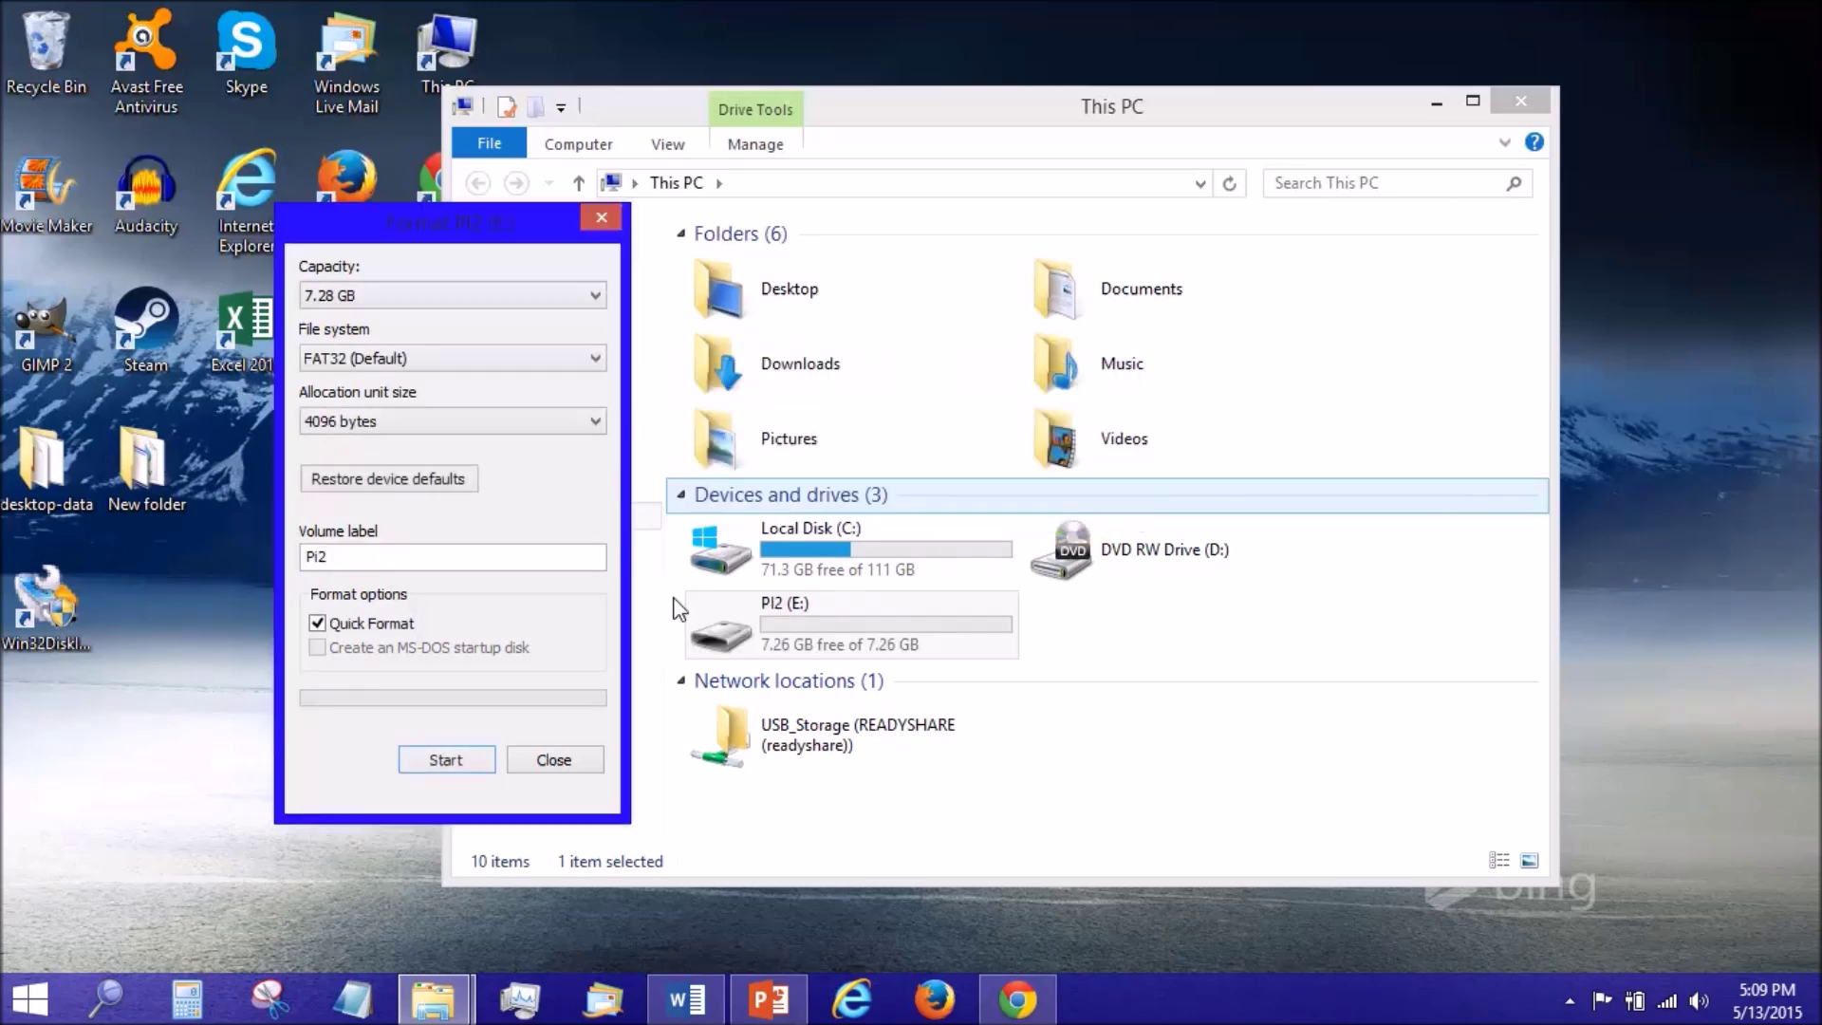
pyautogui.click(565, 765)
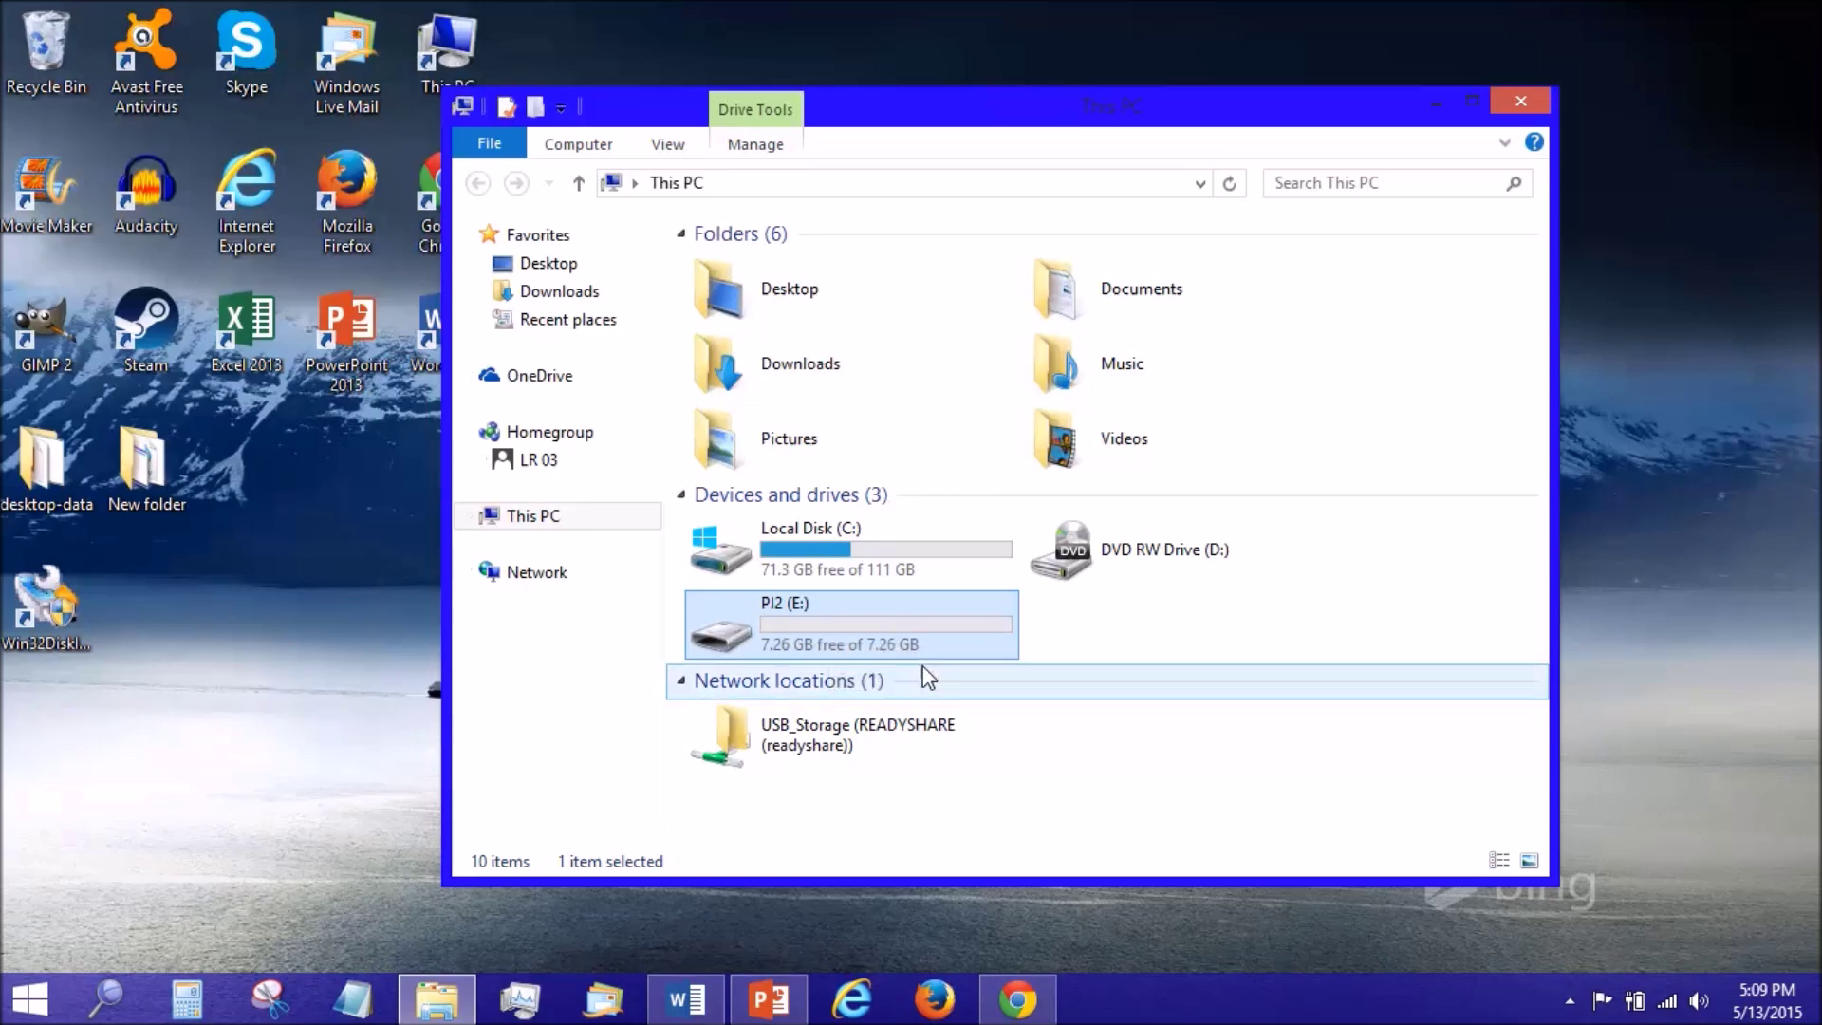
# - Download ubuntu-mate-15.04-desktop-armhf-raspberry-pi-2.img.bz2 from the Ubuntu MATE page in Chrome
pyautogui.click(1016, 998)
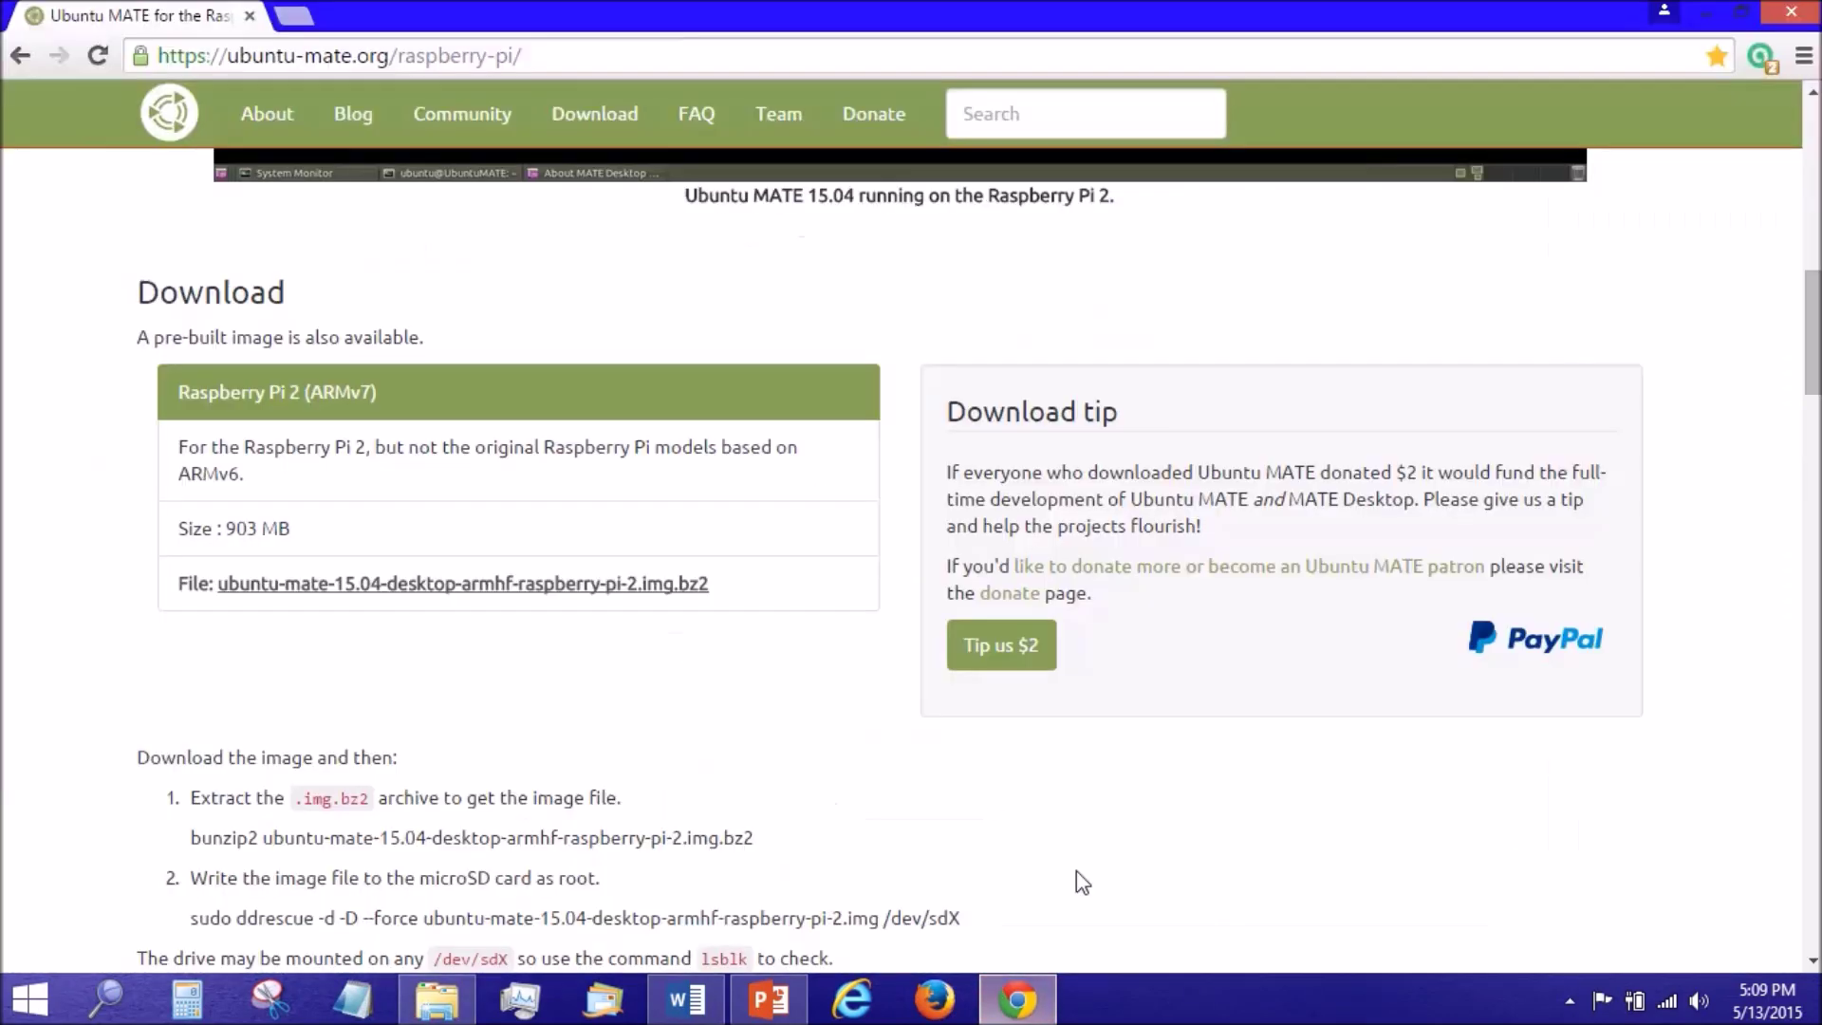
pyautogui.scroll(12, 405, 341)
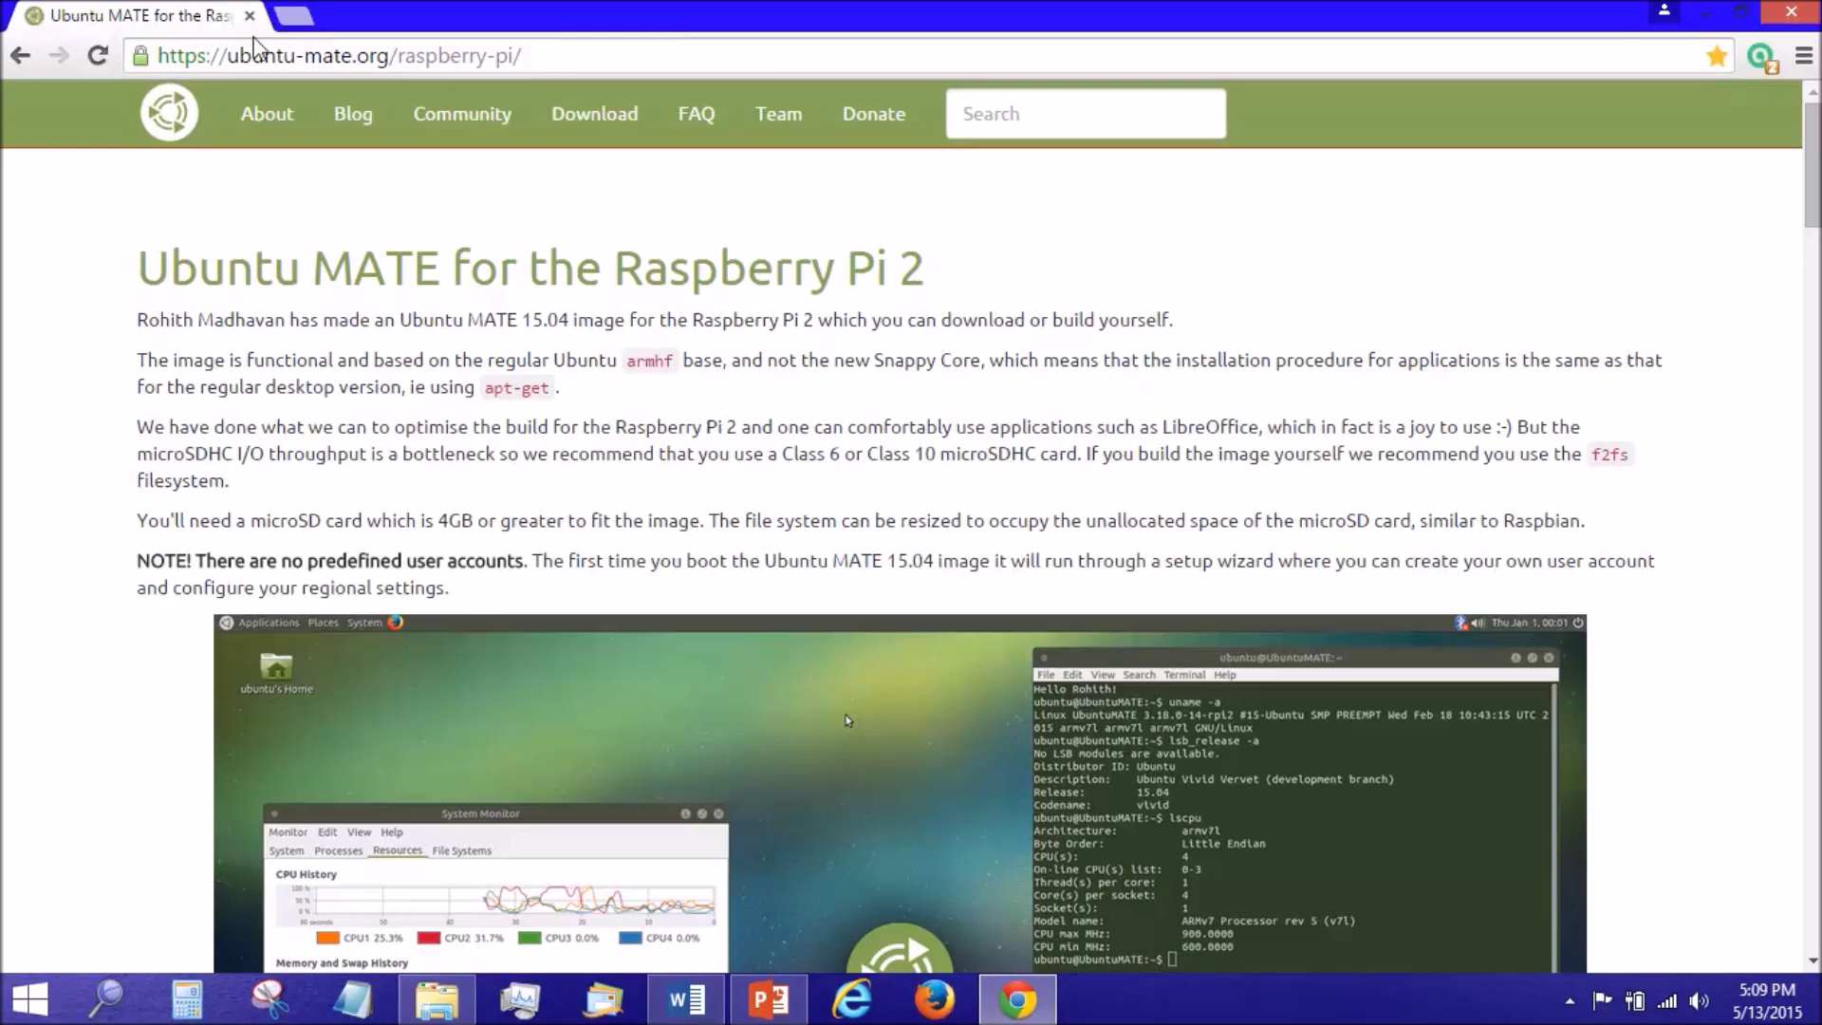
pyautogui.scroll(-15, 156, 327)
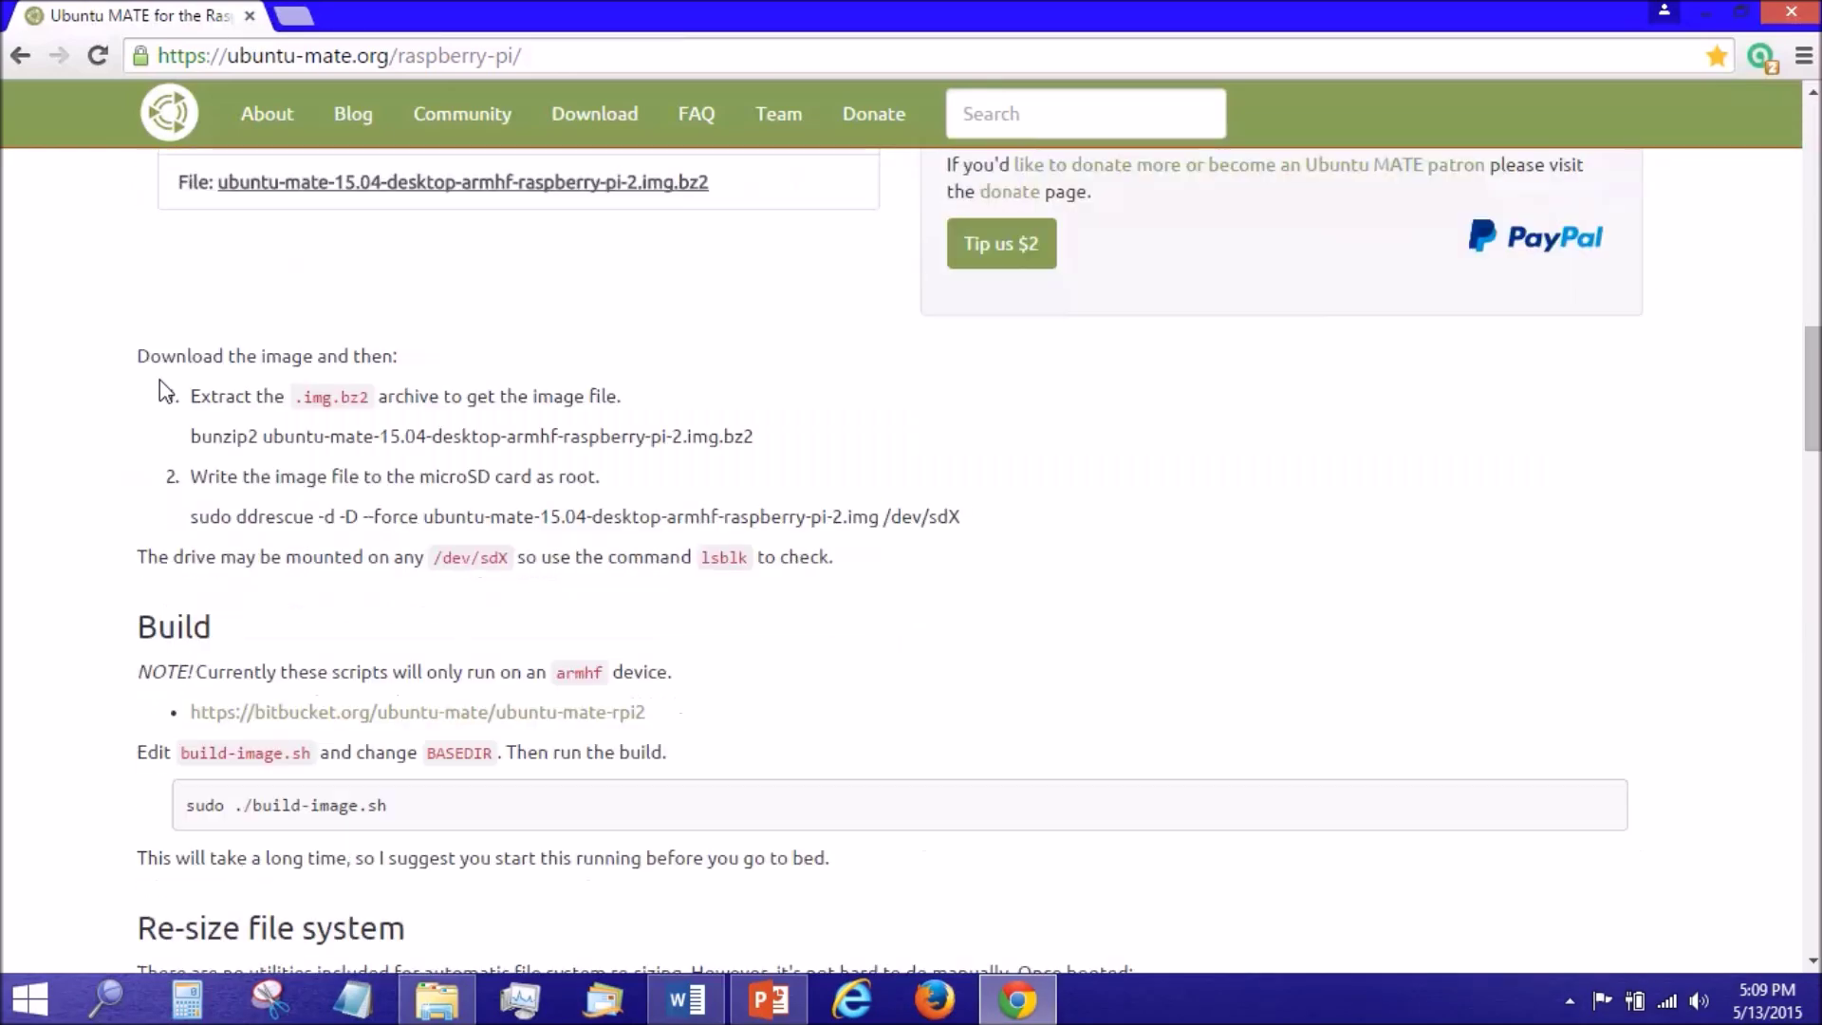
pyautogui.scroll(6, 159, 379)
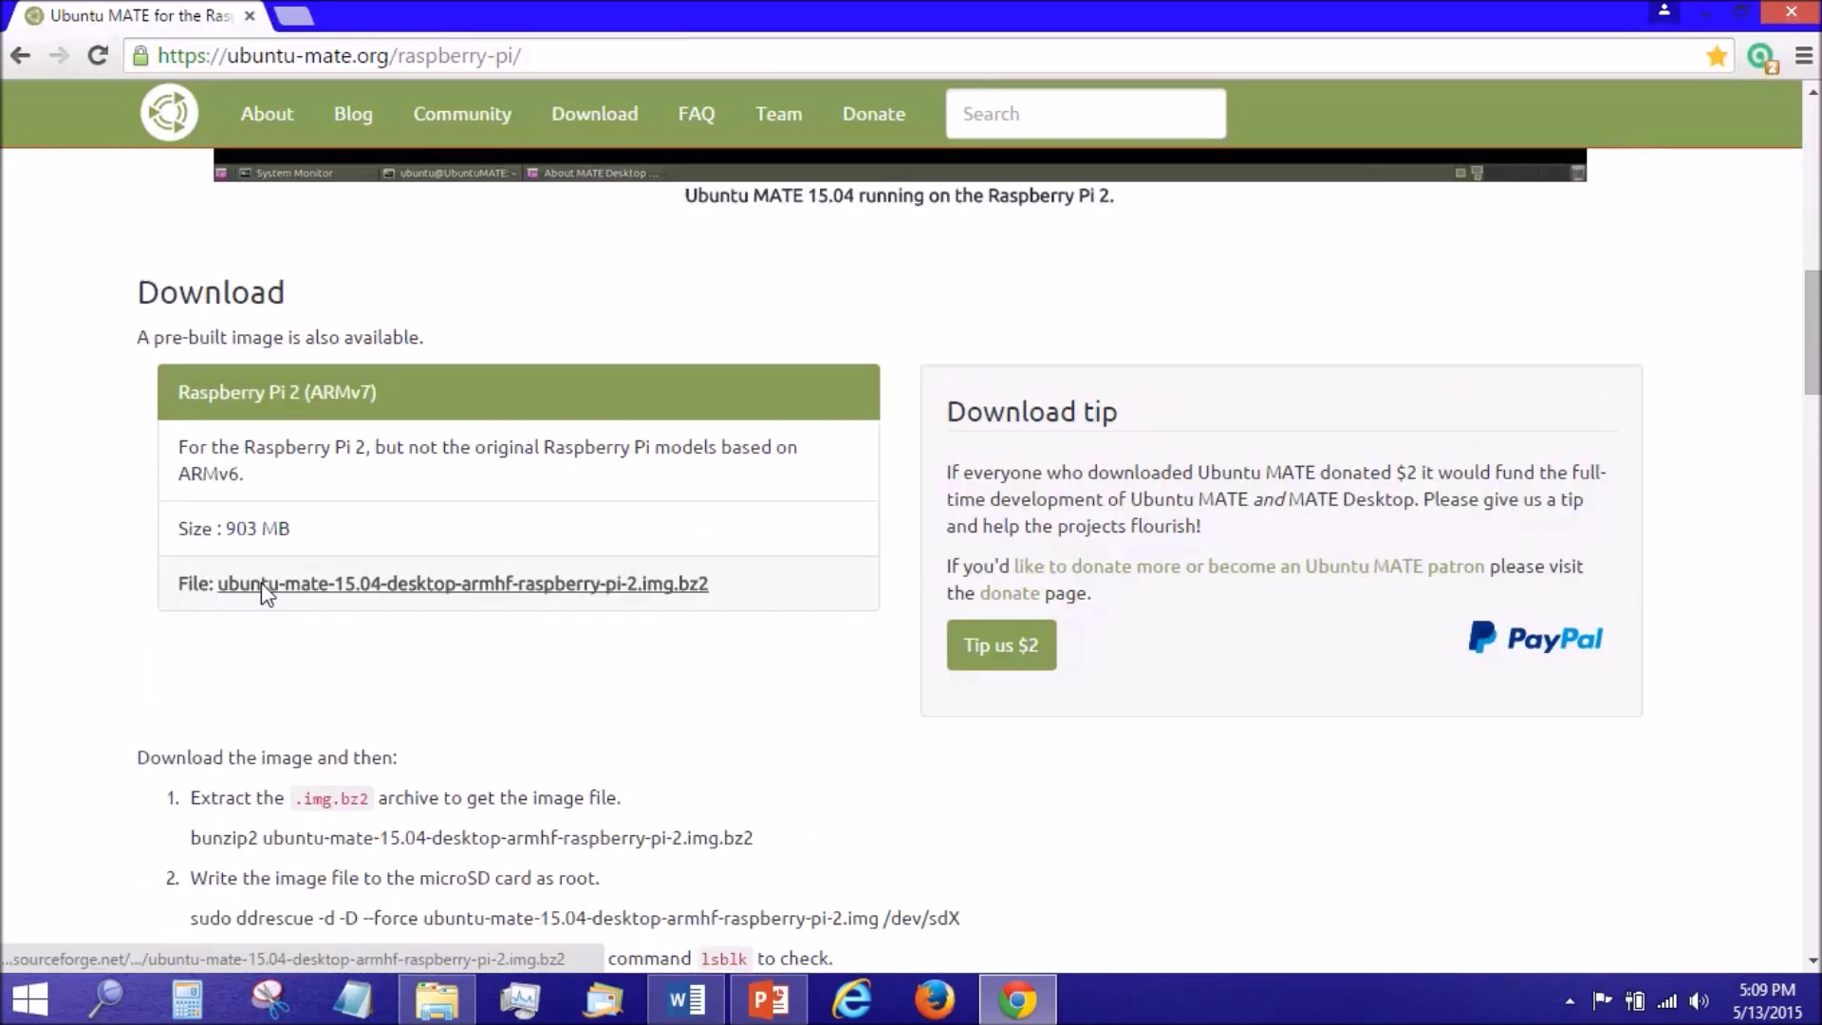
pyautogui.click(262, 585)
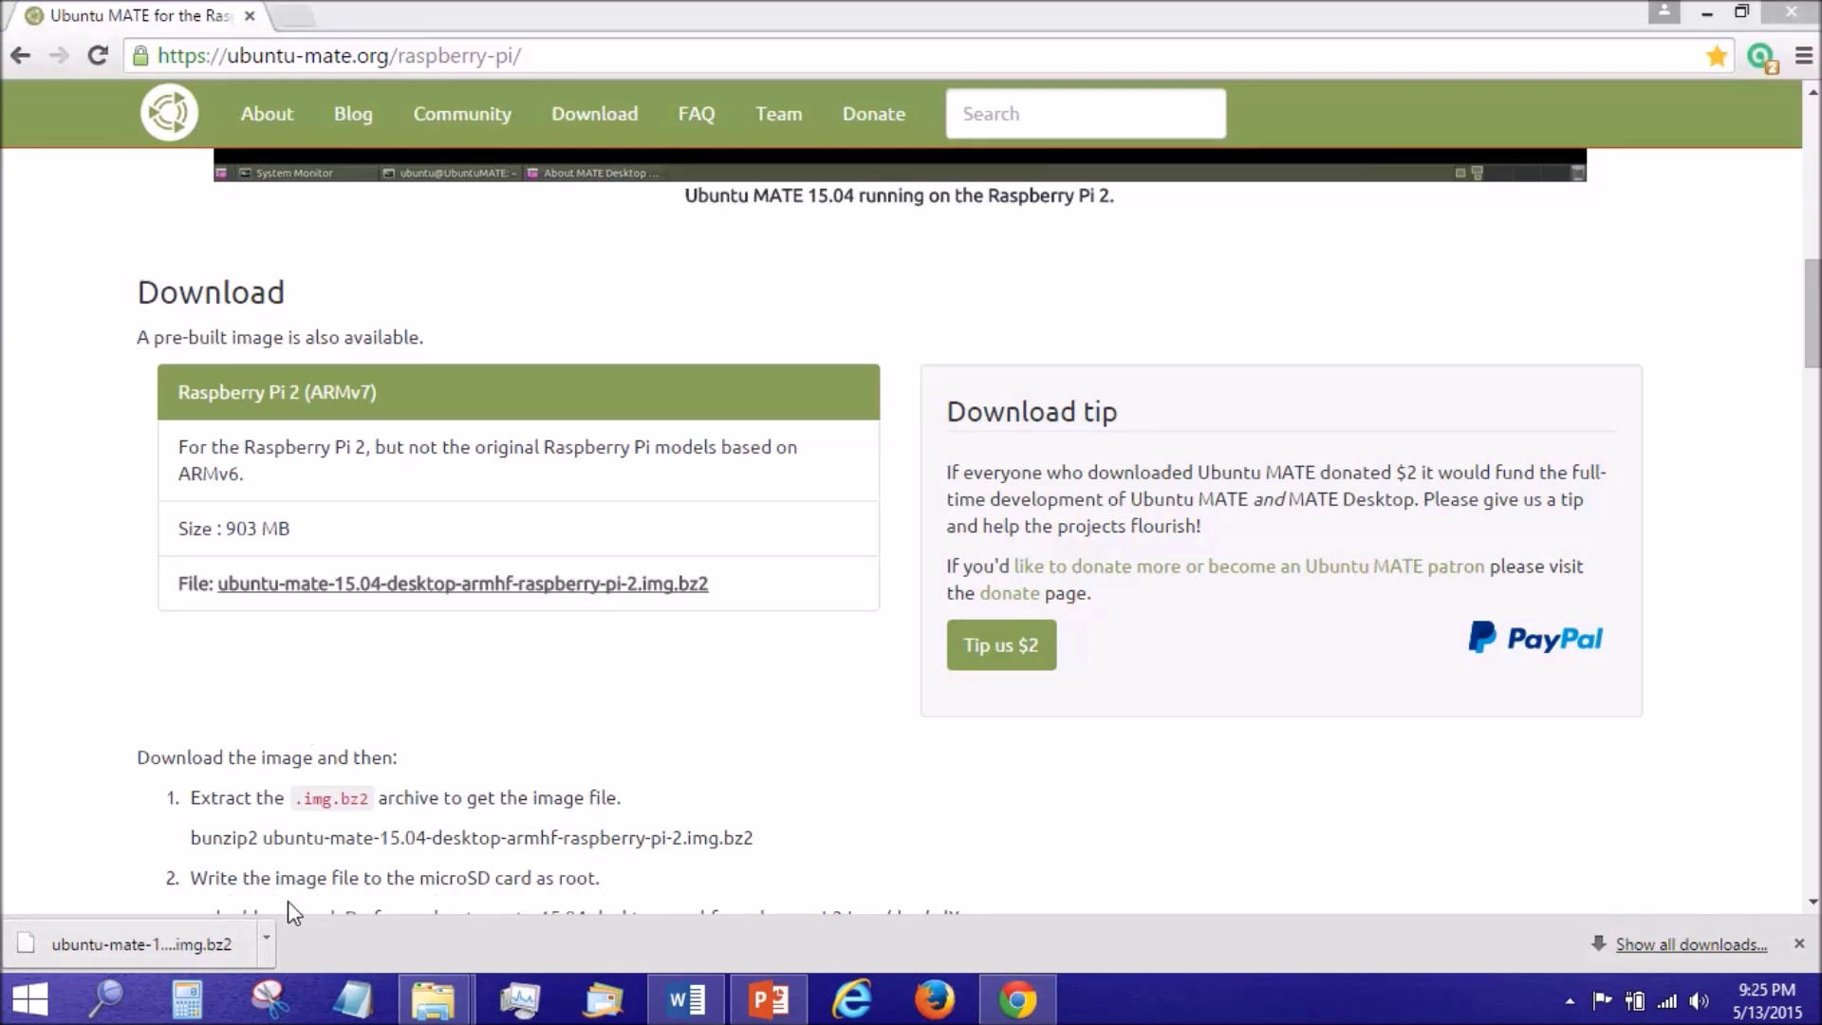
# - Move the downloaded .img.bz2 archive onto the desktop and extract it there with 7-Zip's Extract Here
pyautogui.moveTo(143, 943); pyautogui.dragTo(351, 532)
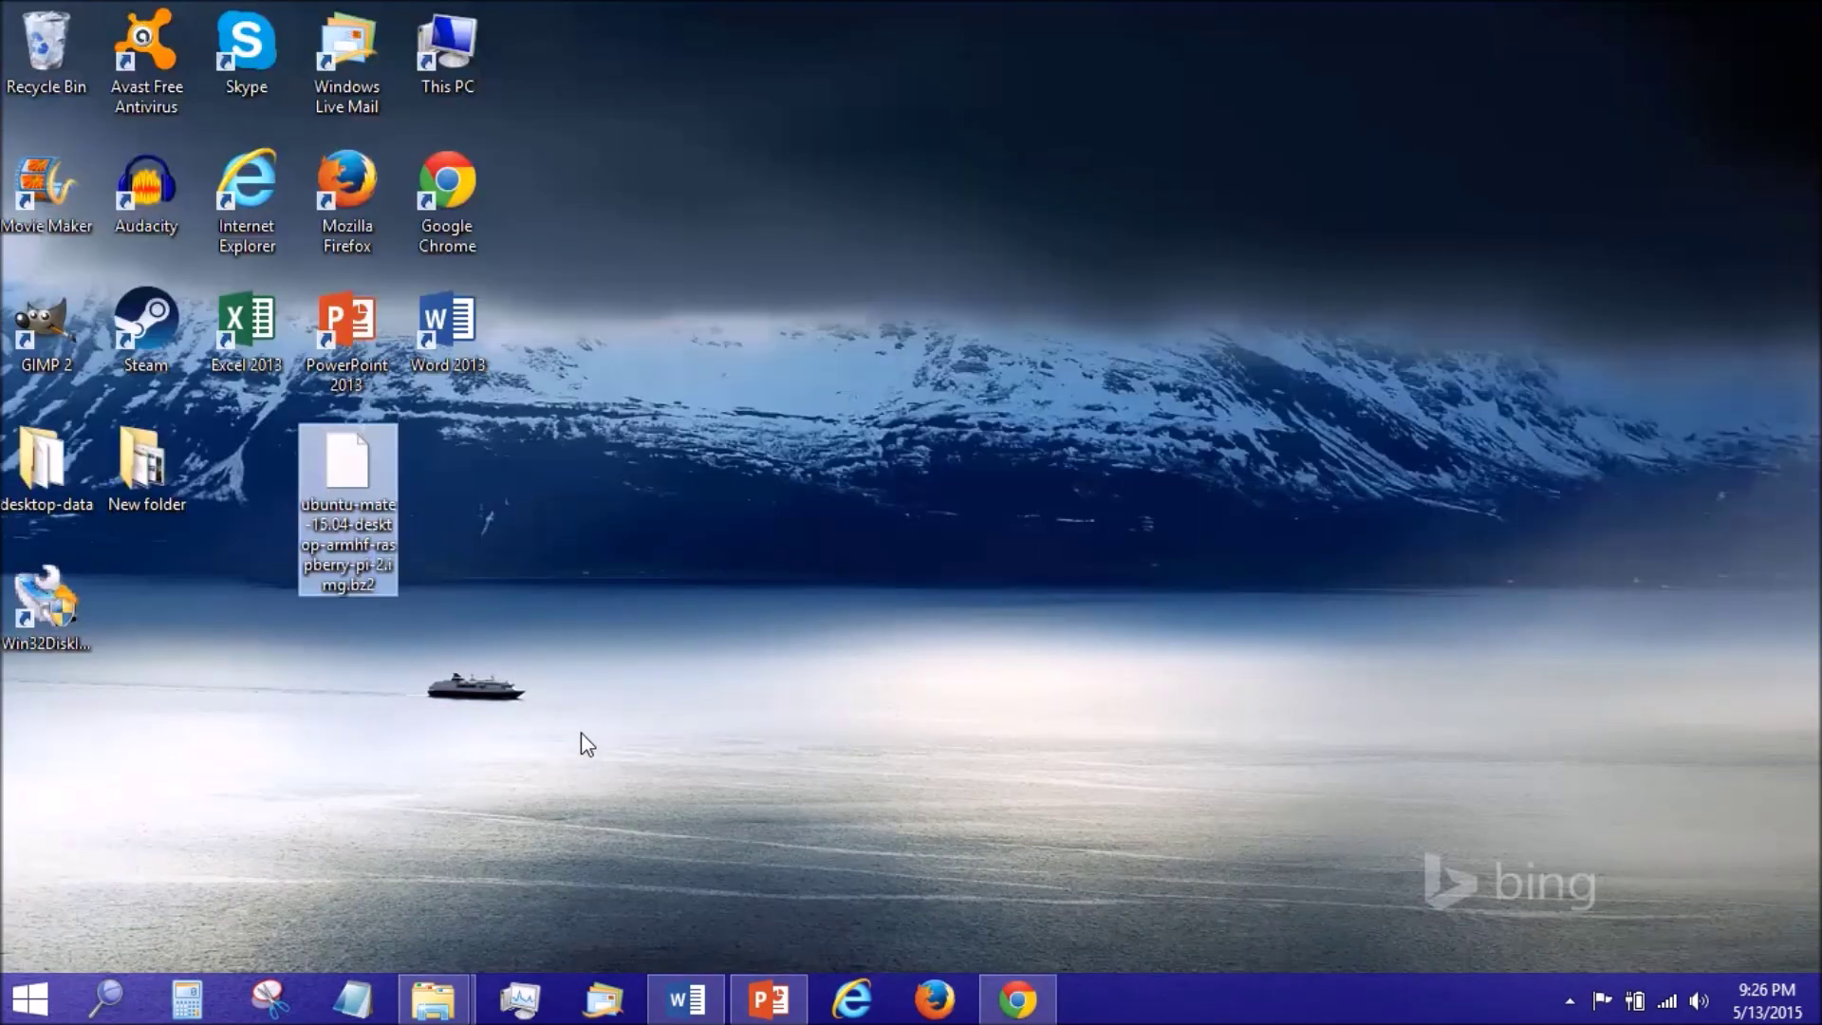
pyautogui.click(585, 742)
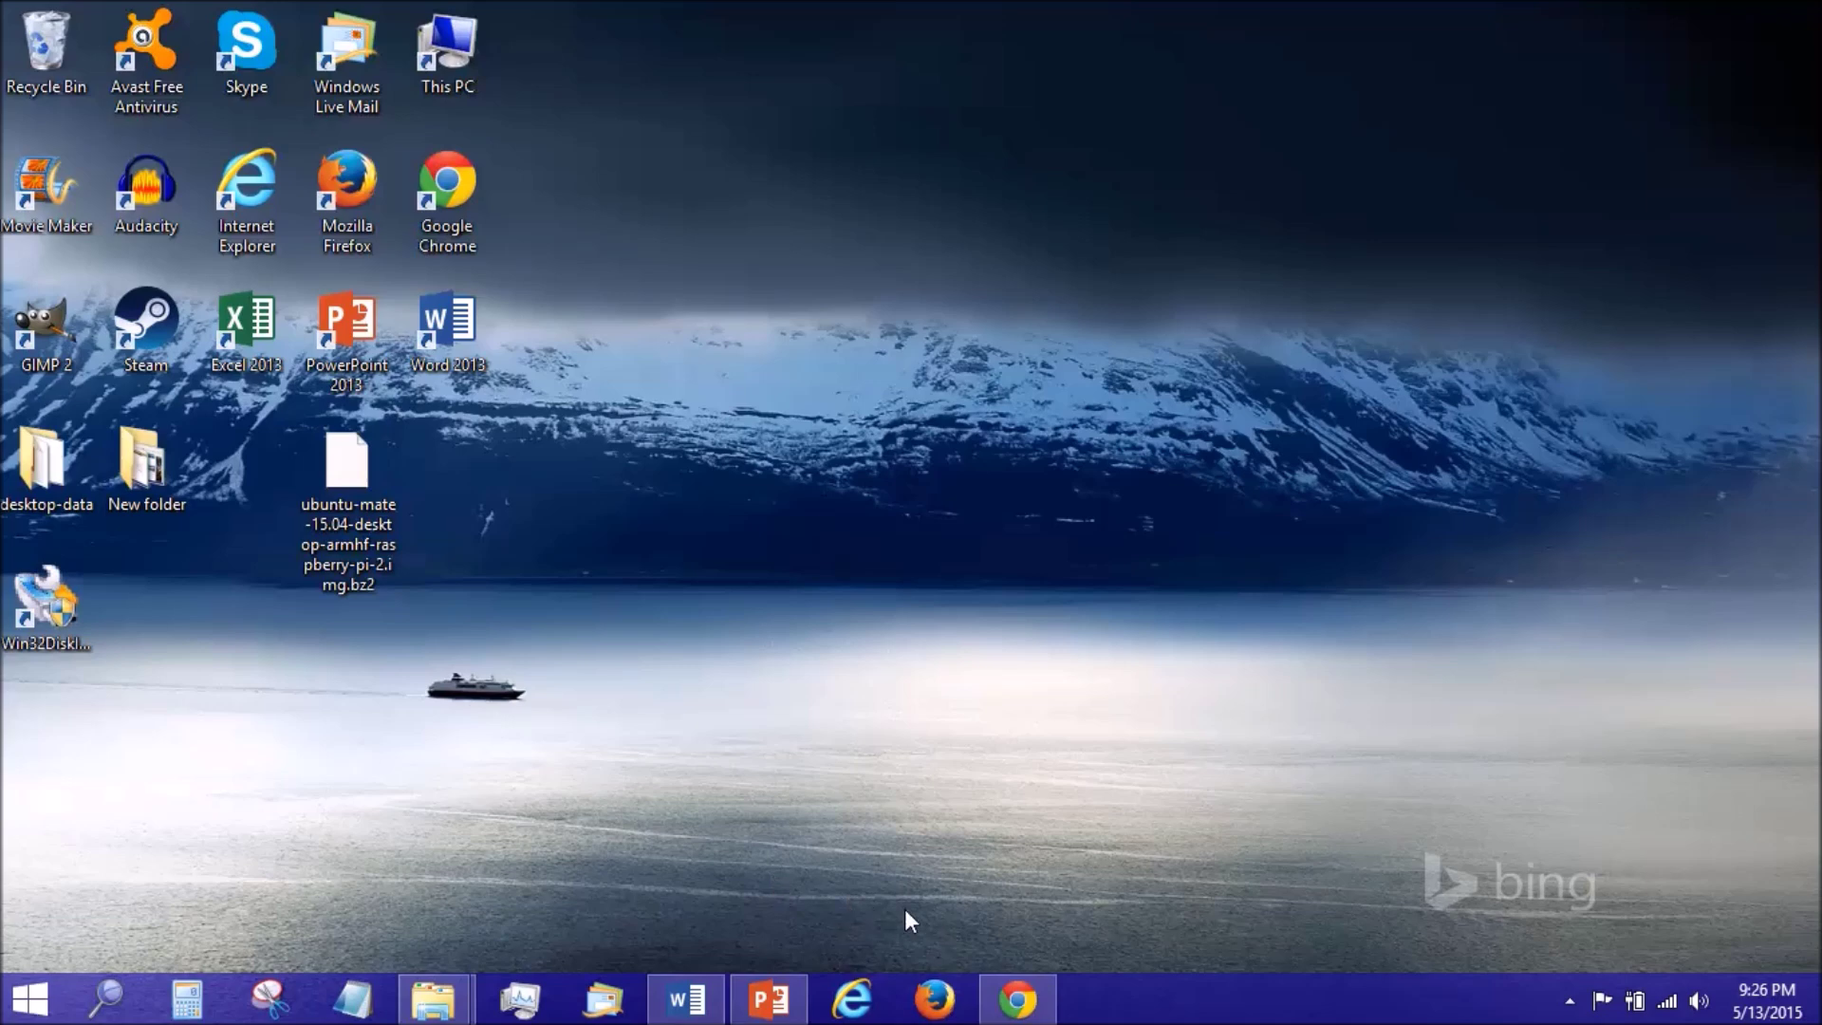
pyautogui.click(361, 491)
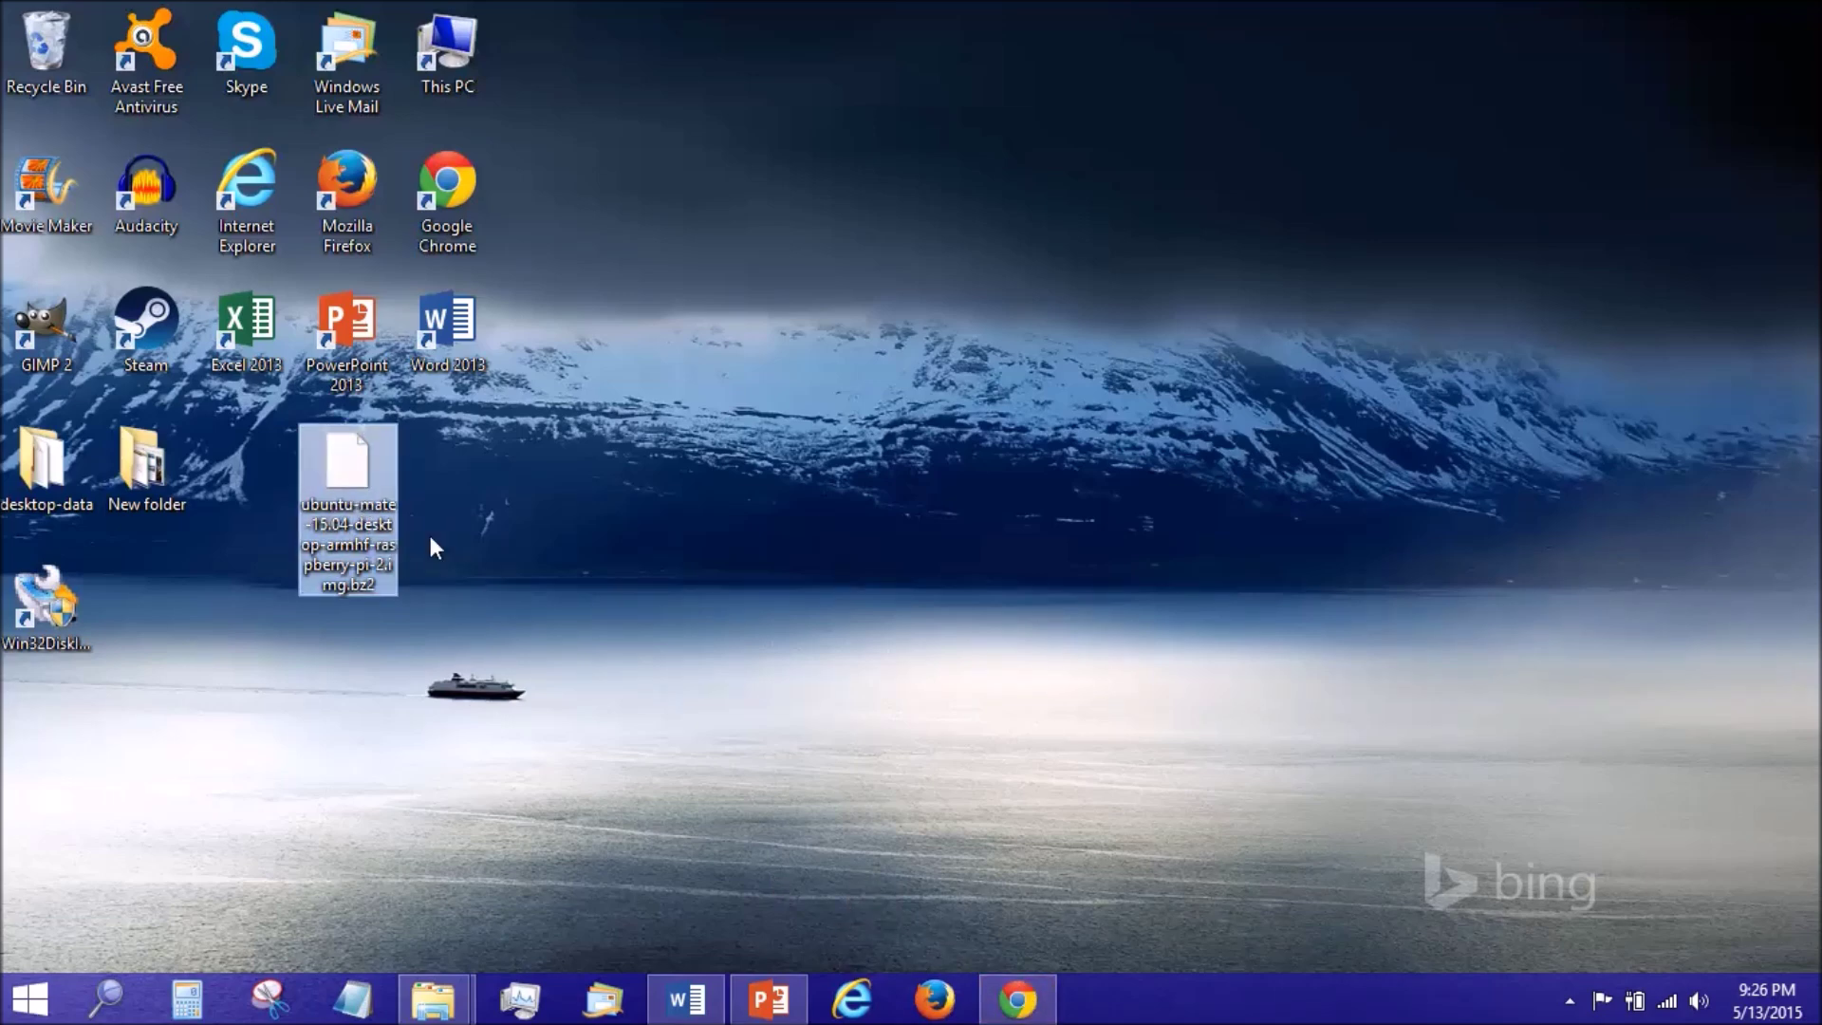
pyautogui.rightClick(361, 467)
pyautogui.moveTo(708, 521)
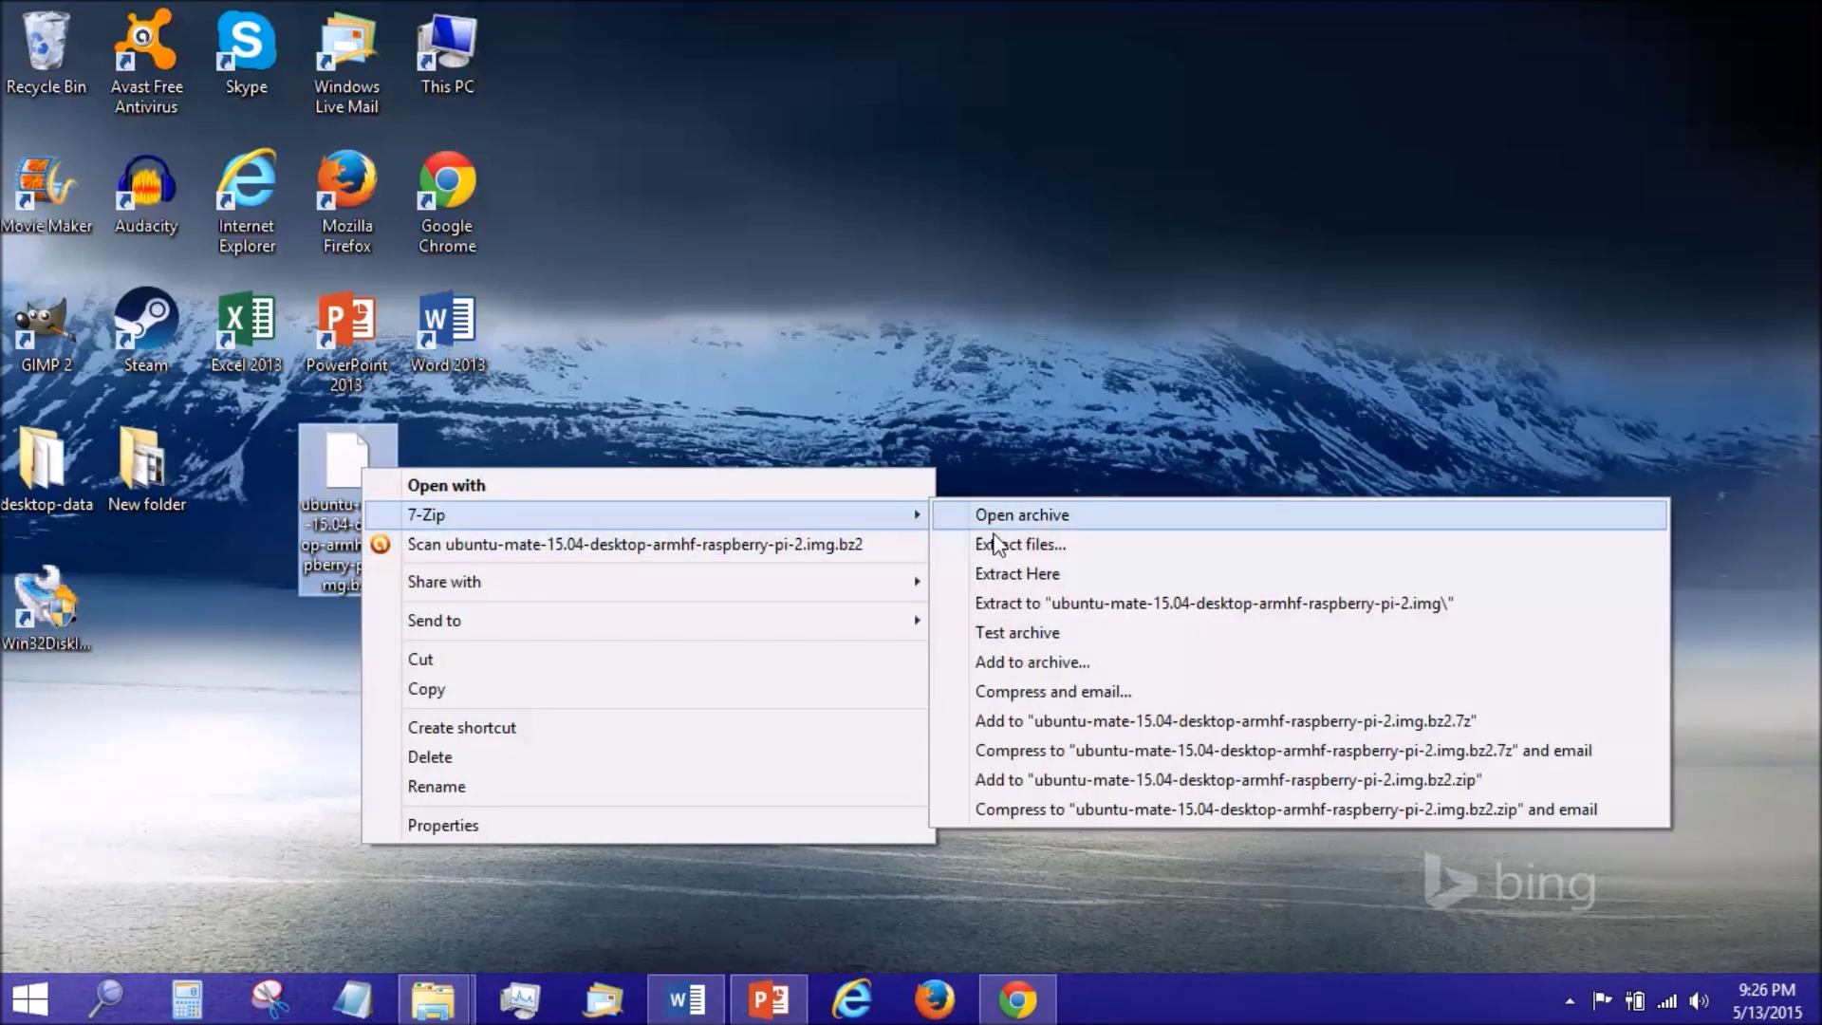
pyautogui.click(1021, 573)
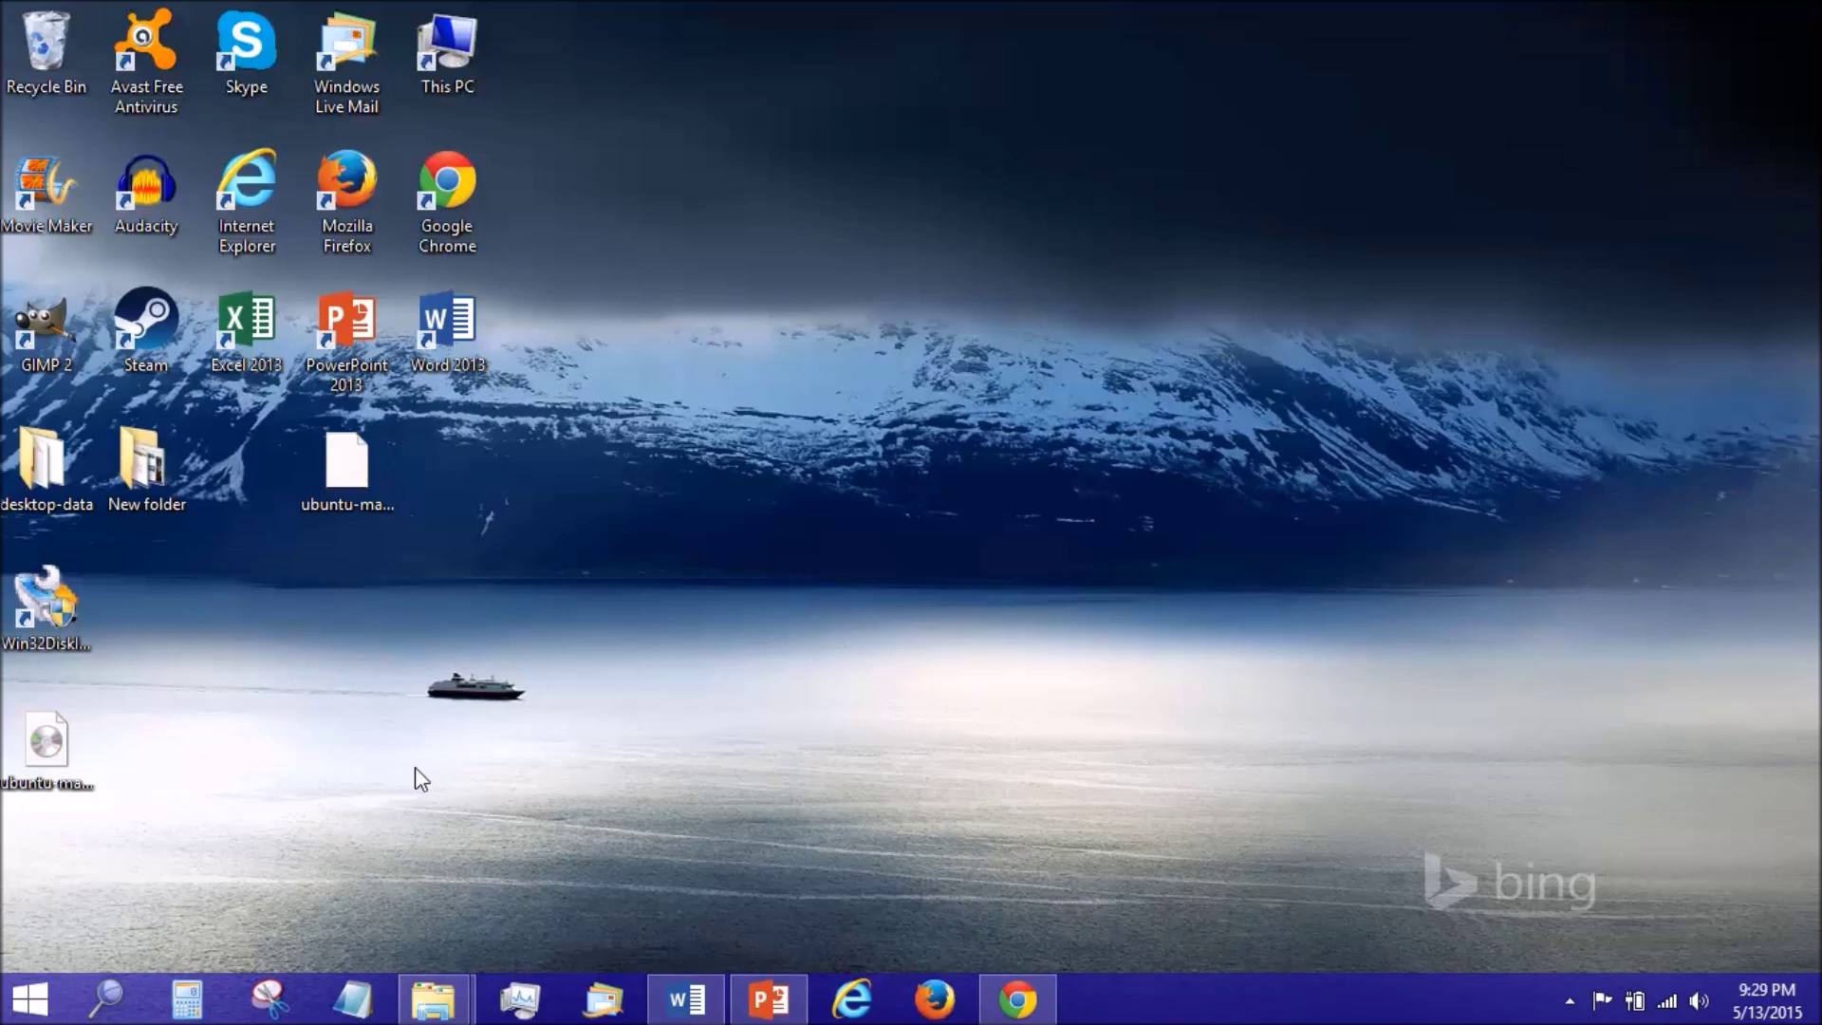
# - Place the extracted Ubuntu MATE .img icon beside the .bz2 archive on the desktop
pyautogui.click(49, 793)
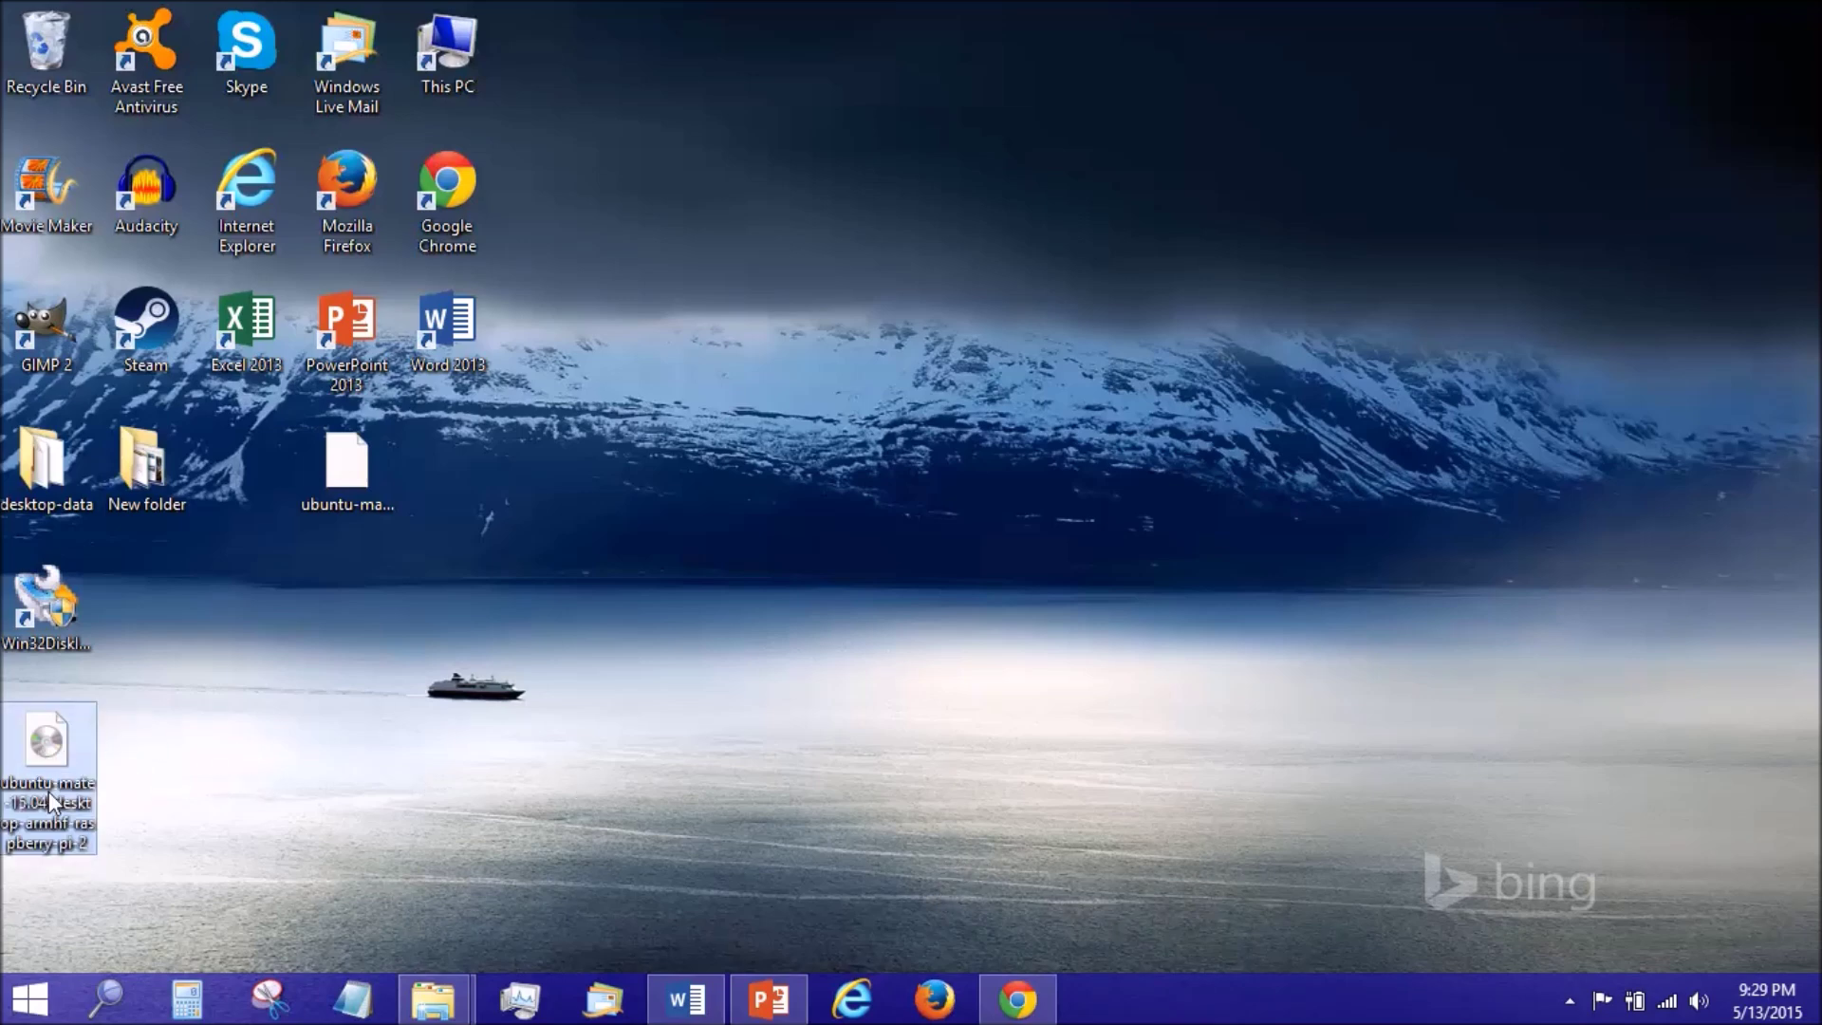
pyautogui.moveTo(49, 791); pyautogui.dragTo(469, 489)
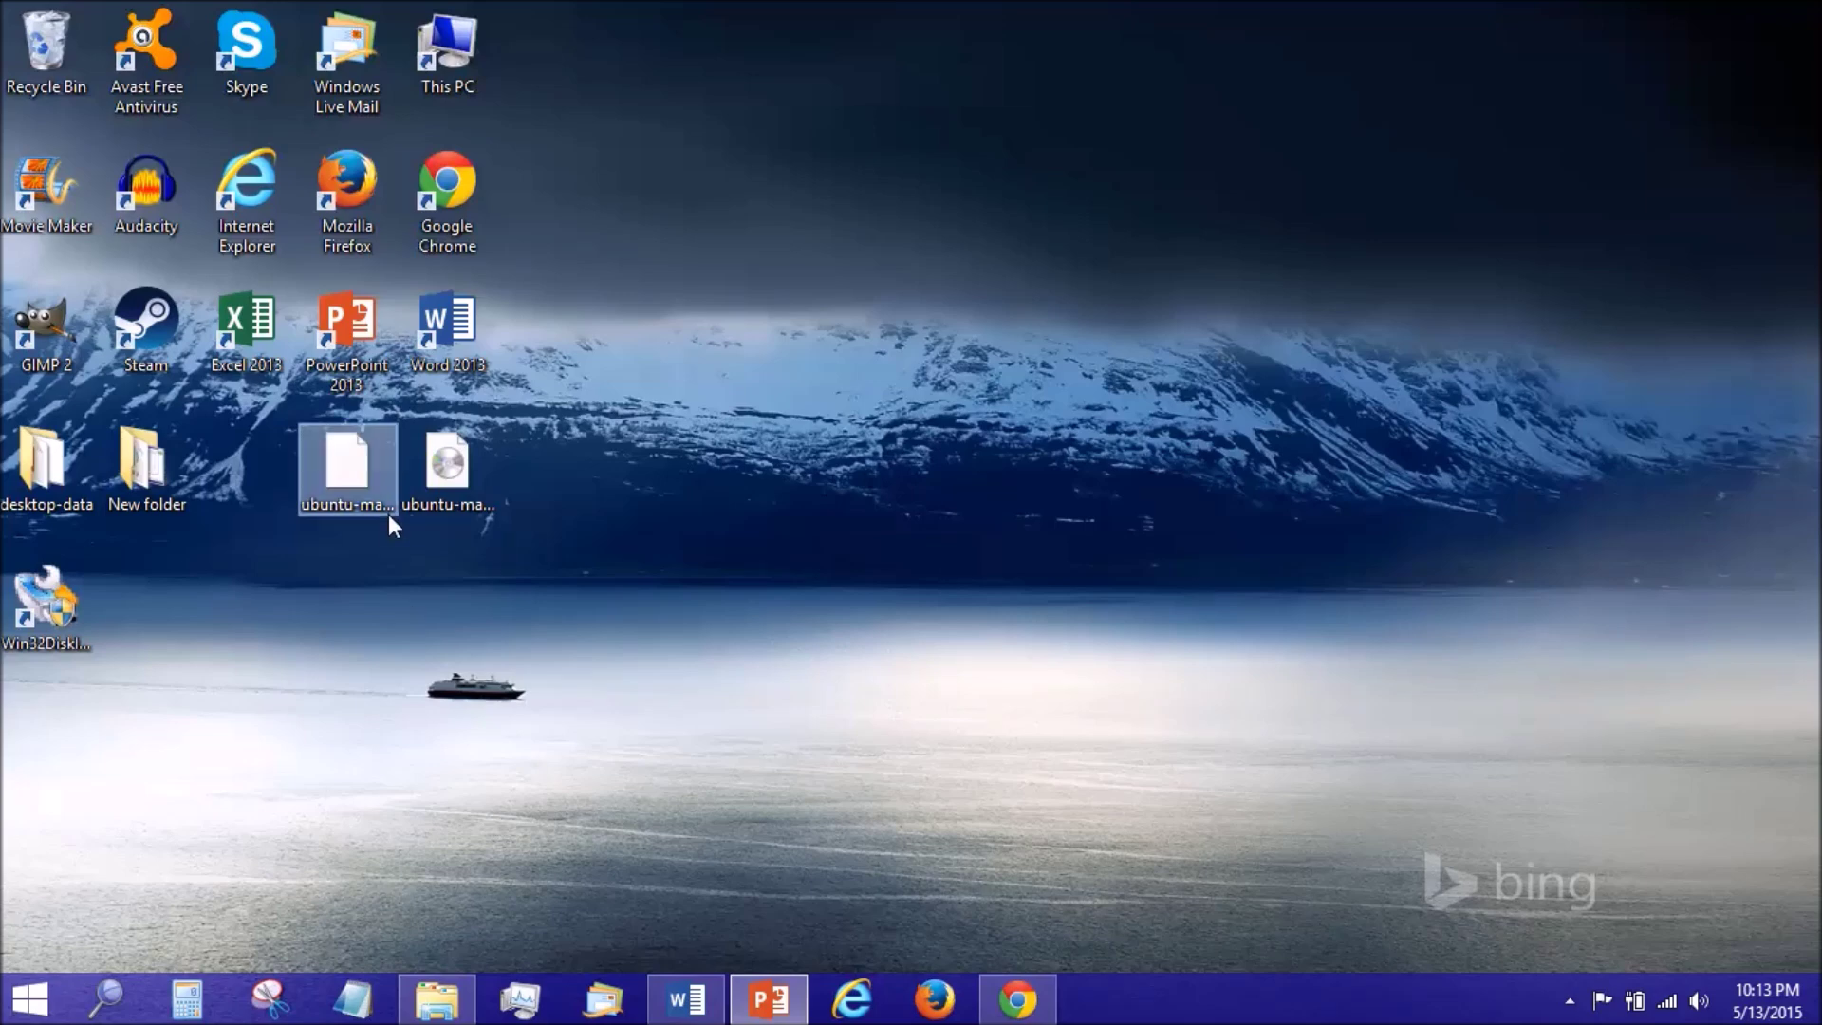
pyautogui.click(457, 485)
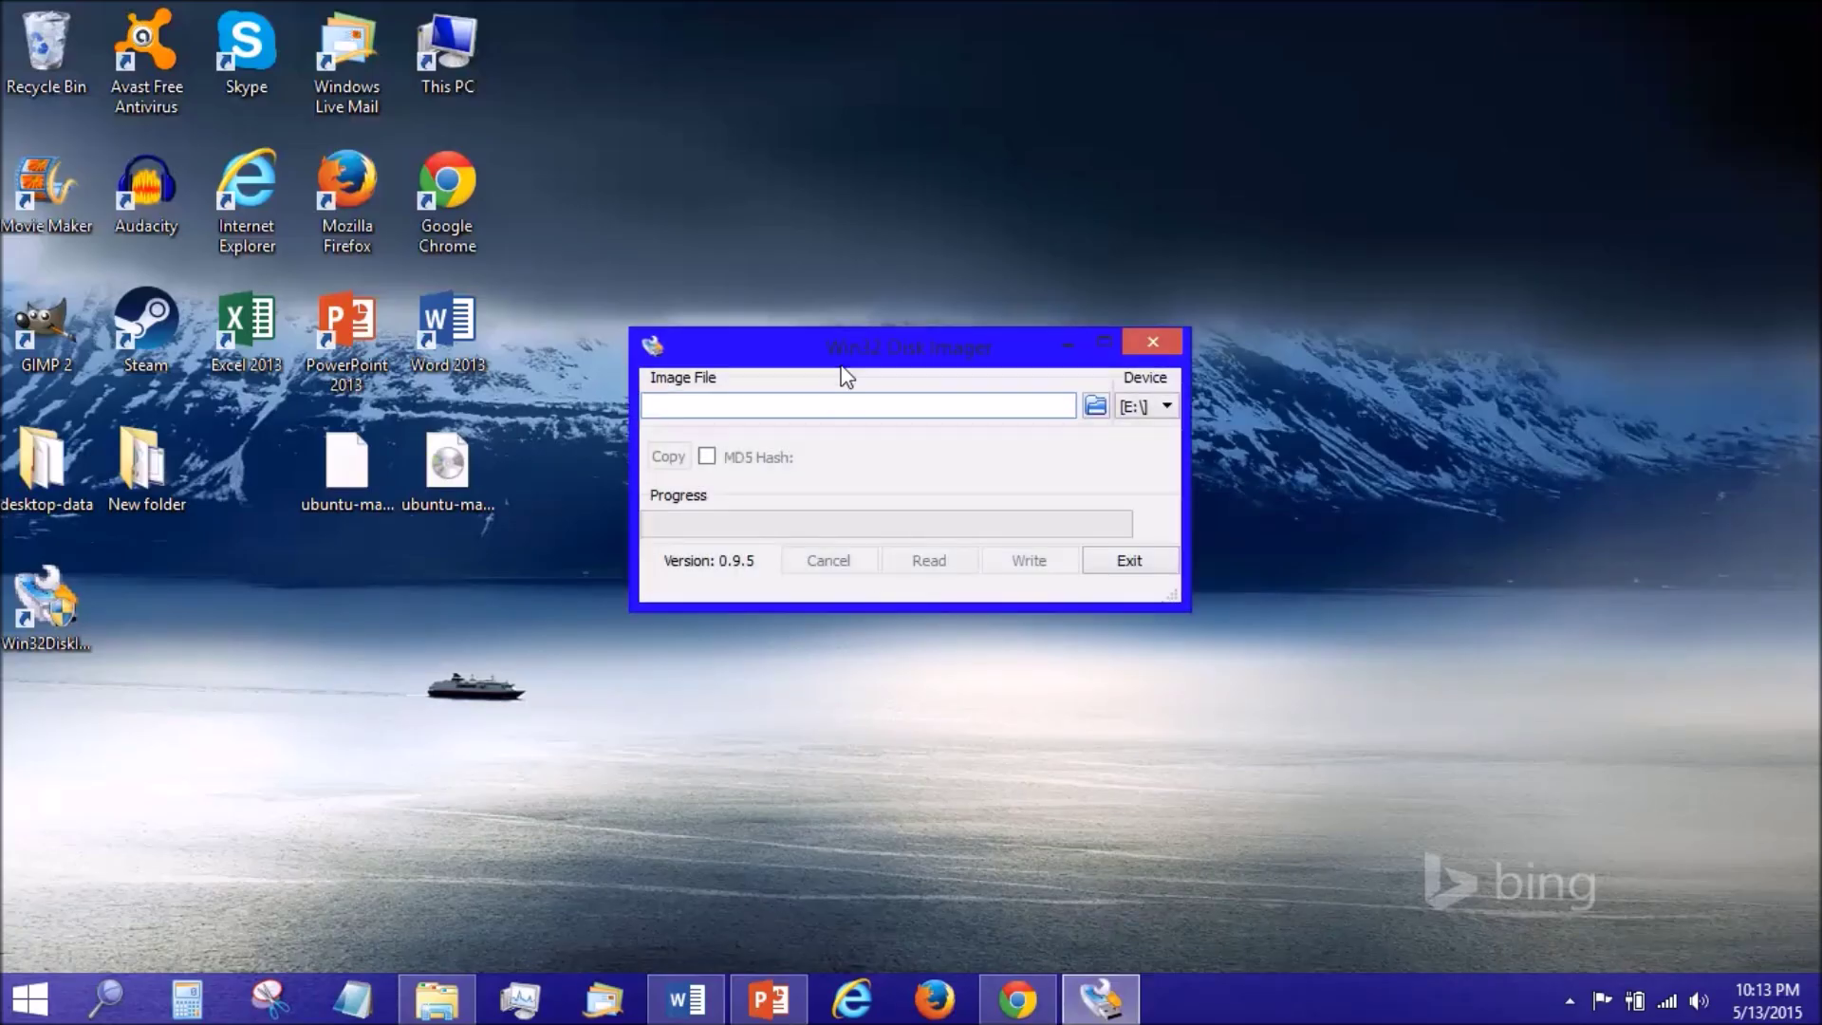
# - Check in This PC that the PI2 card is drive E:, then keep E:\ as the target device
pyautogui.moveTo(844, 370)
pyautogui.mouseDown()
pyautogui.moveTo(859, 337)
pyautogui.moveTo(843, 339)
pyautogui.mouseUp()
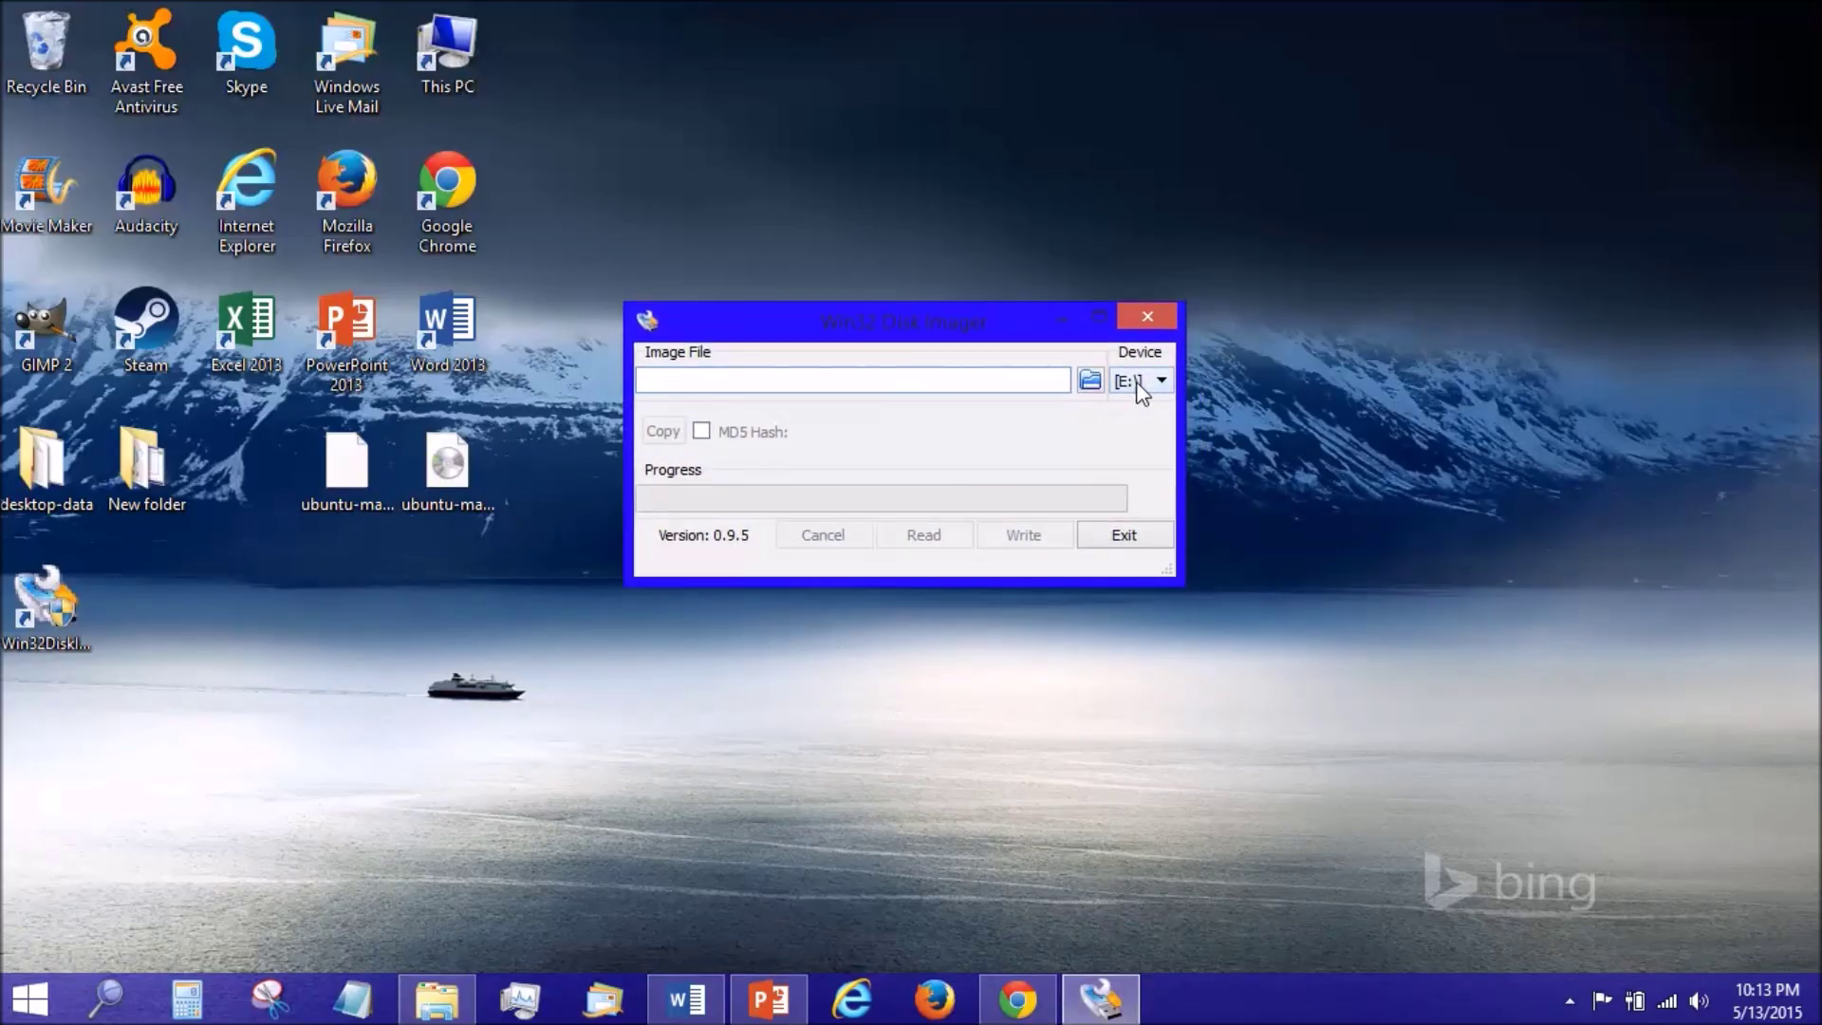
pyautogui.doubleClick(482, 70)
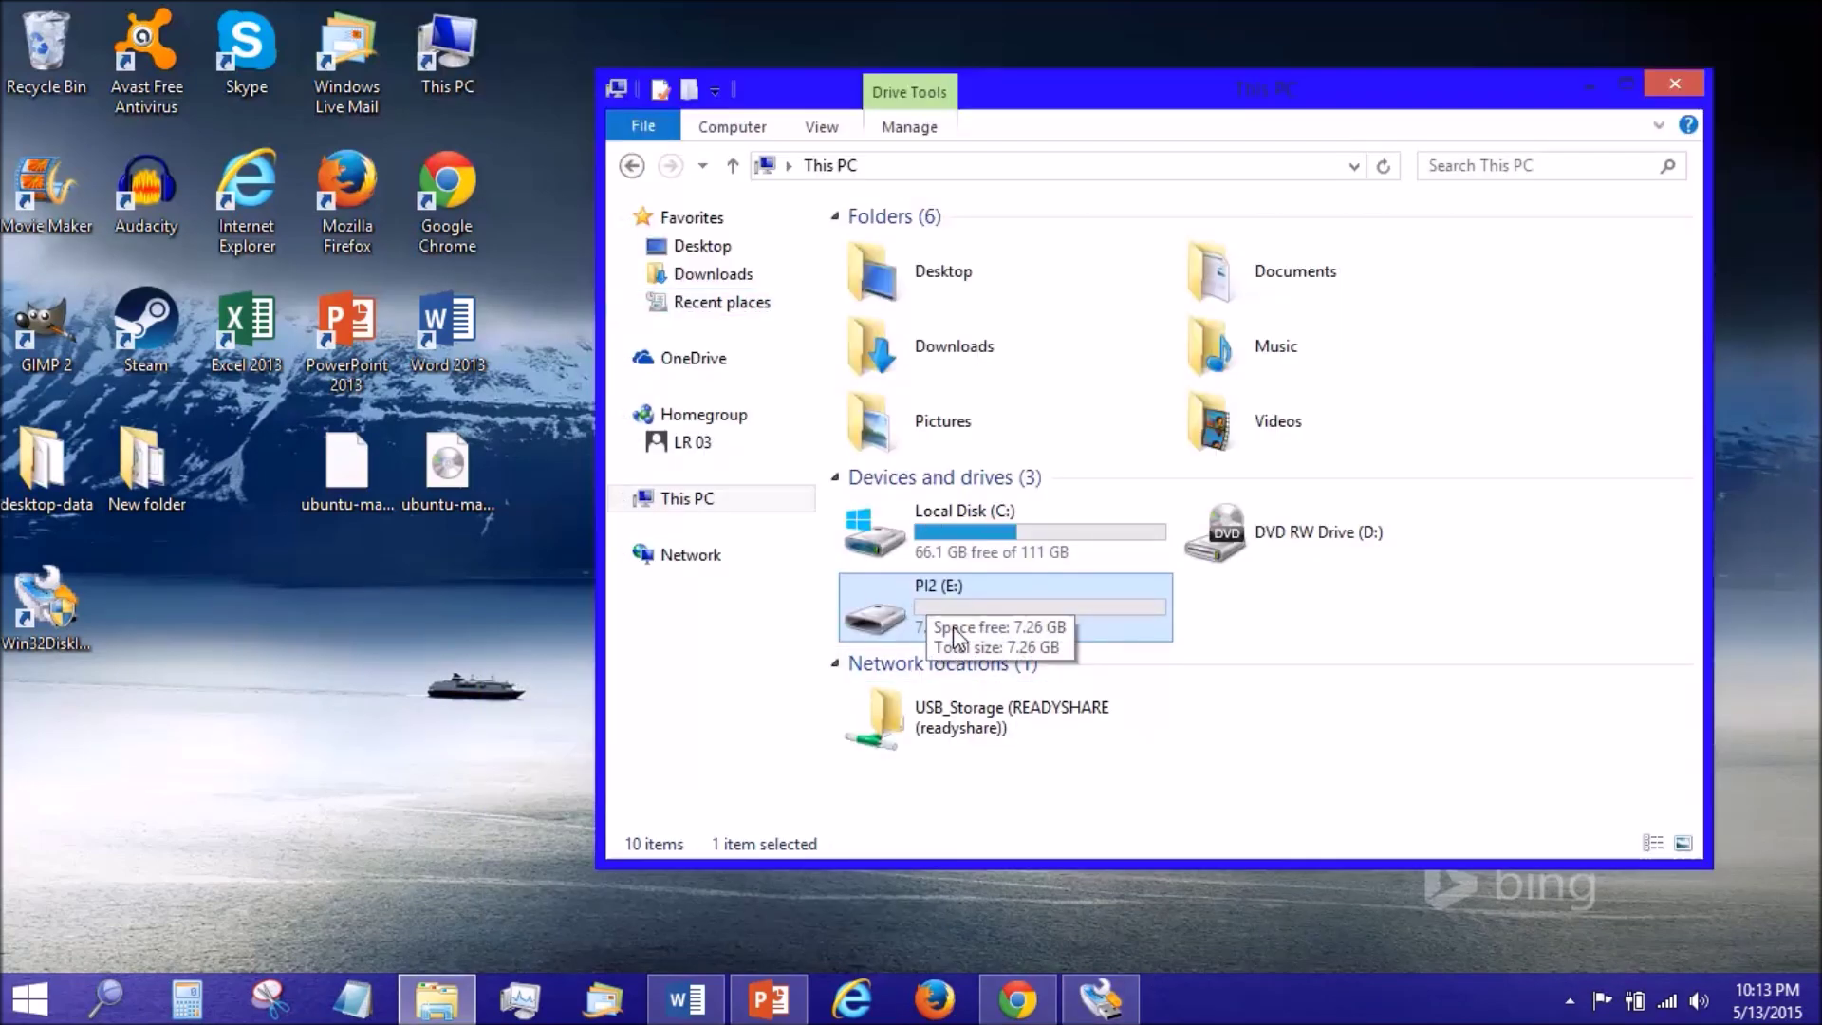
pyautogui.click(1577, 91)
pyautogui.click(1150, 383)
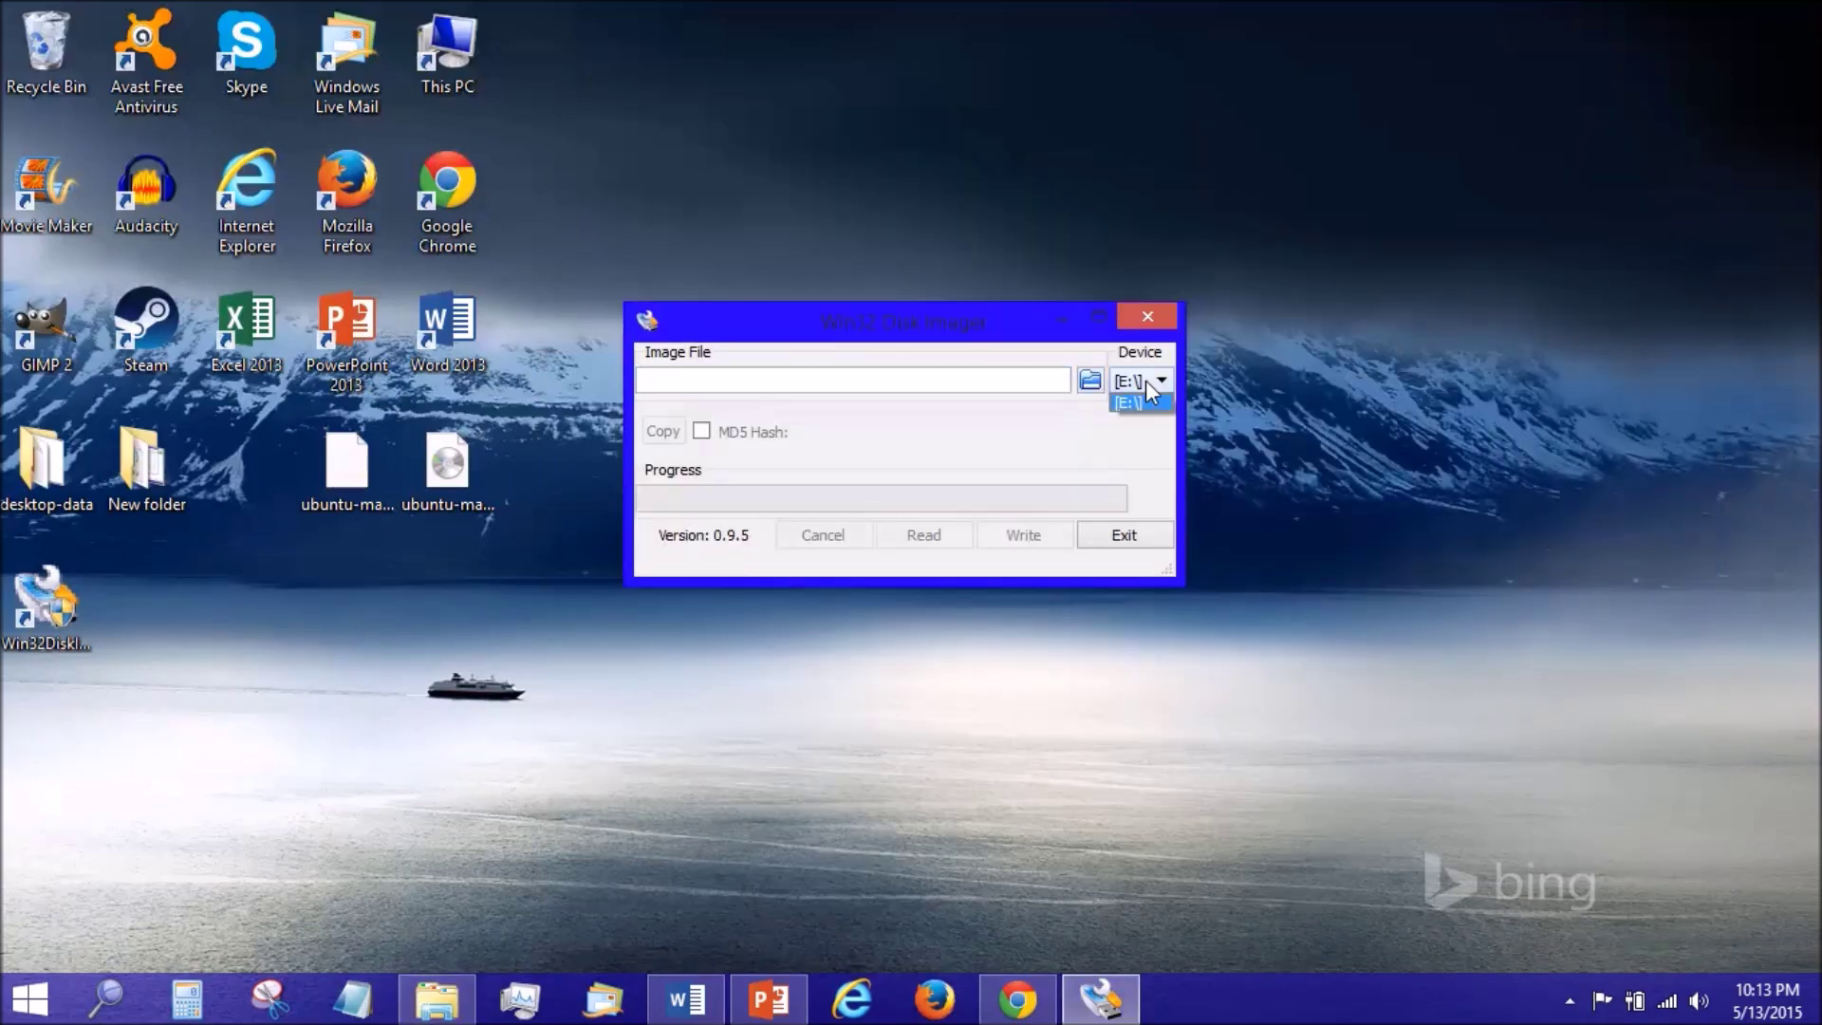
pyautogui.click(1144, 411)
pyautogui.click(1090, 380)
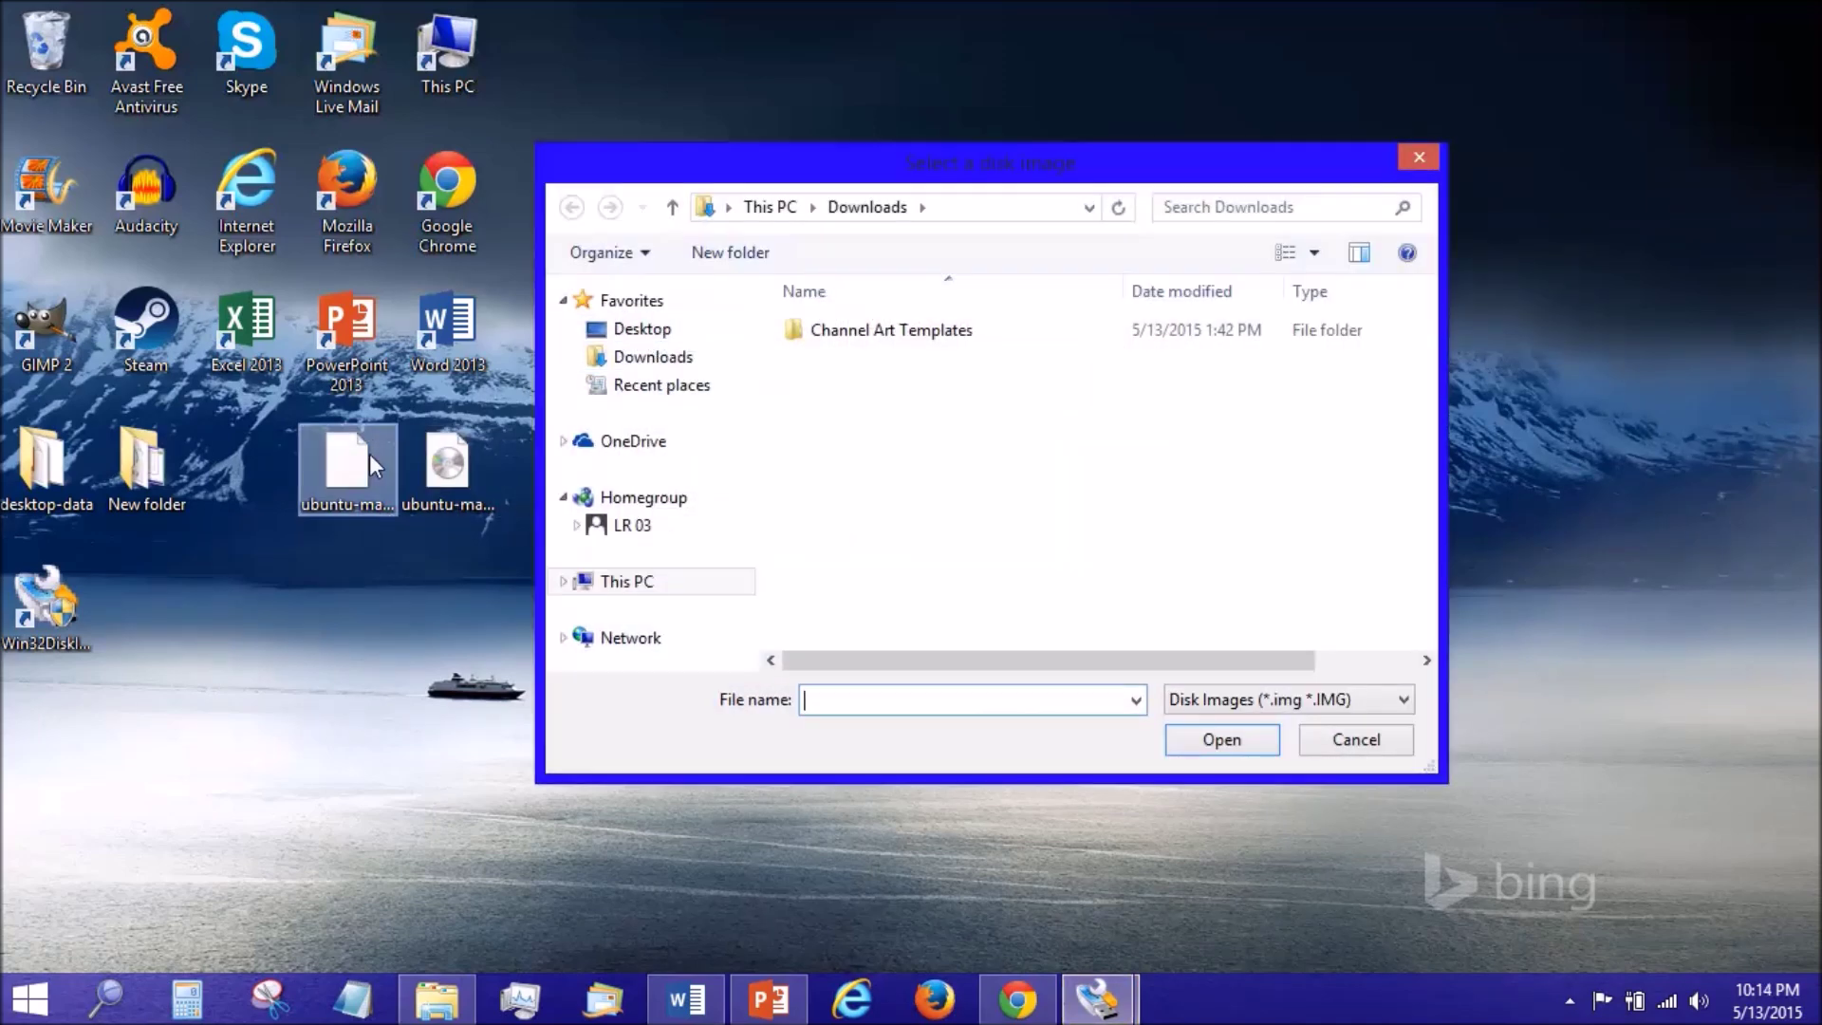
# - Choose ubuntu-mate-15.04-desktop-armhf-raspberry-pi-2.img from the Desktop as the image file
pyautogui.click(698, 332)
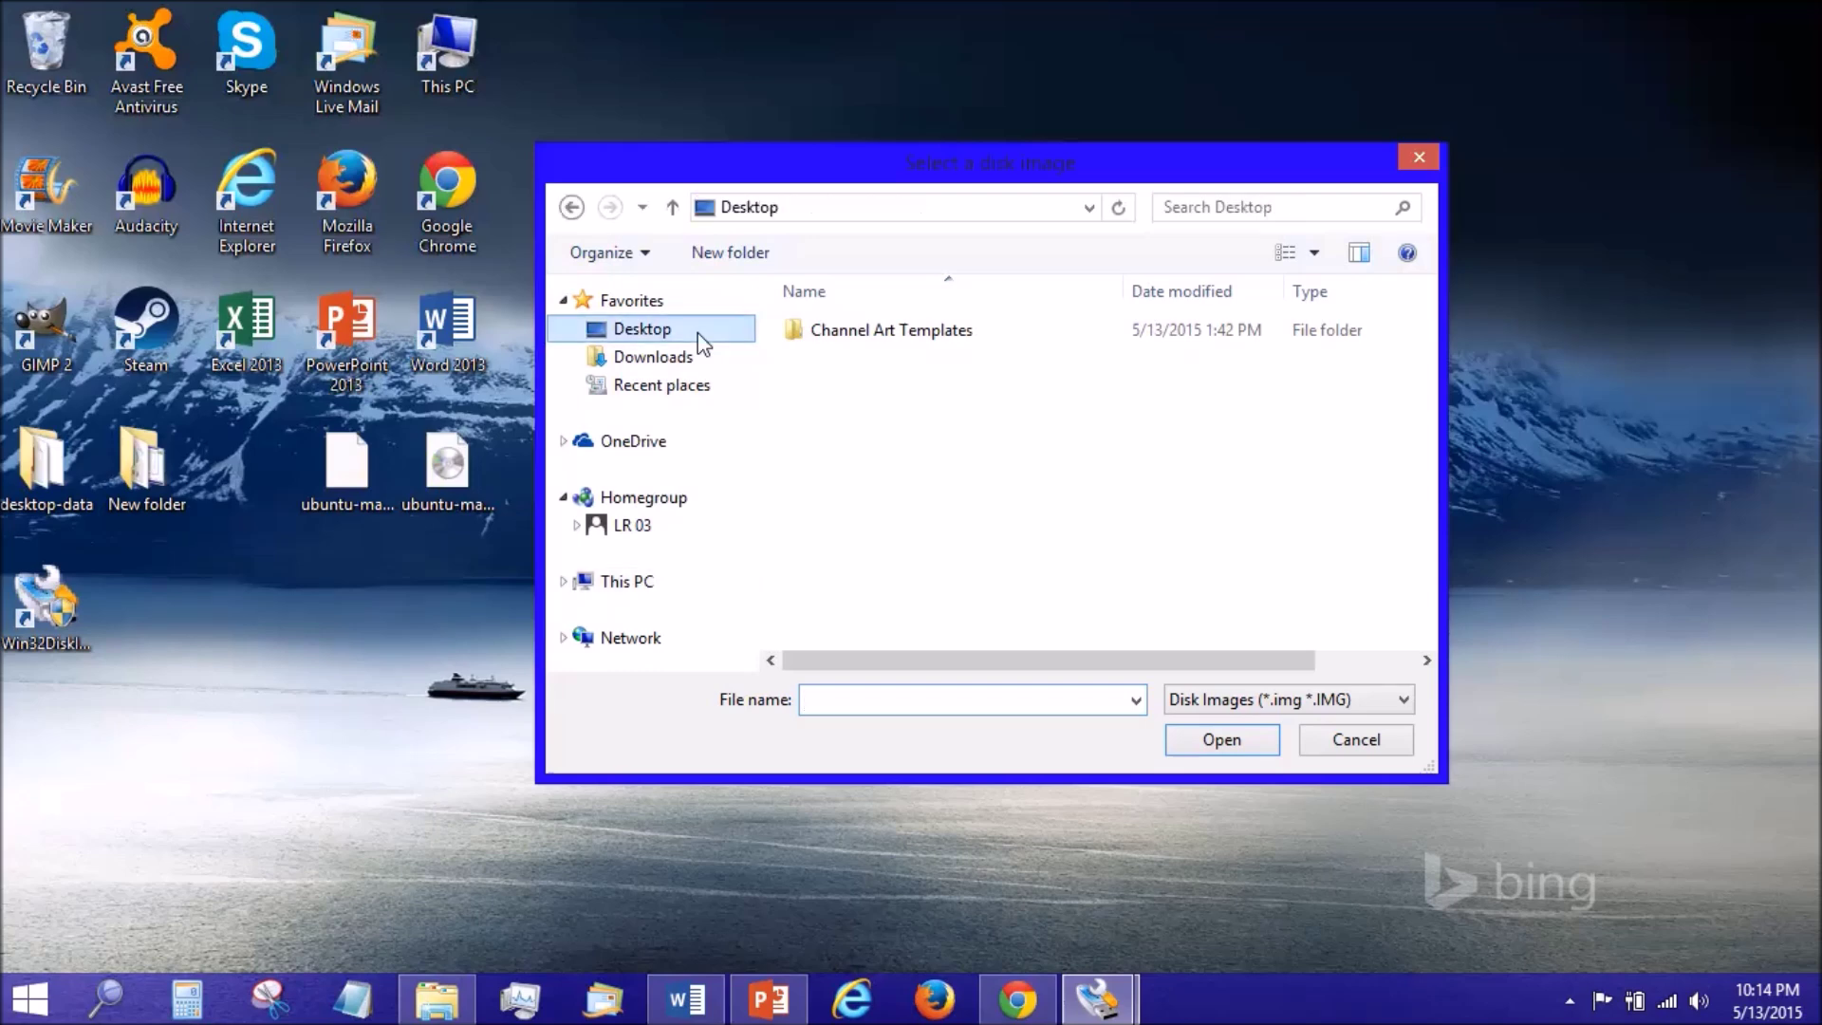
pyautogui.moveTo(1425, 328); pyautogui.dragTo(1422, 511)
pyautogui.click(480, 469)
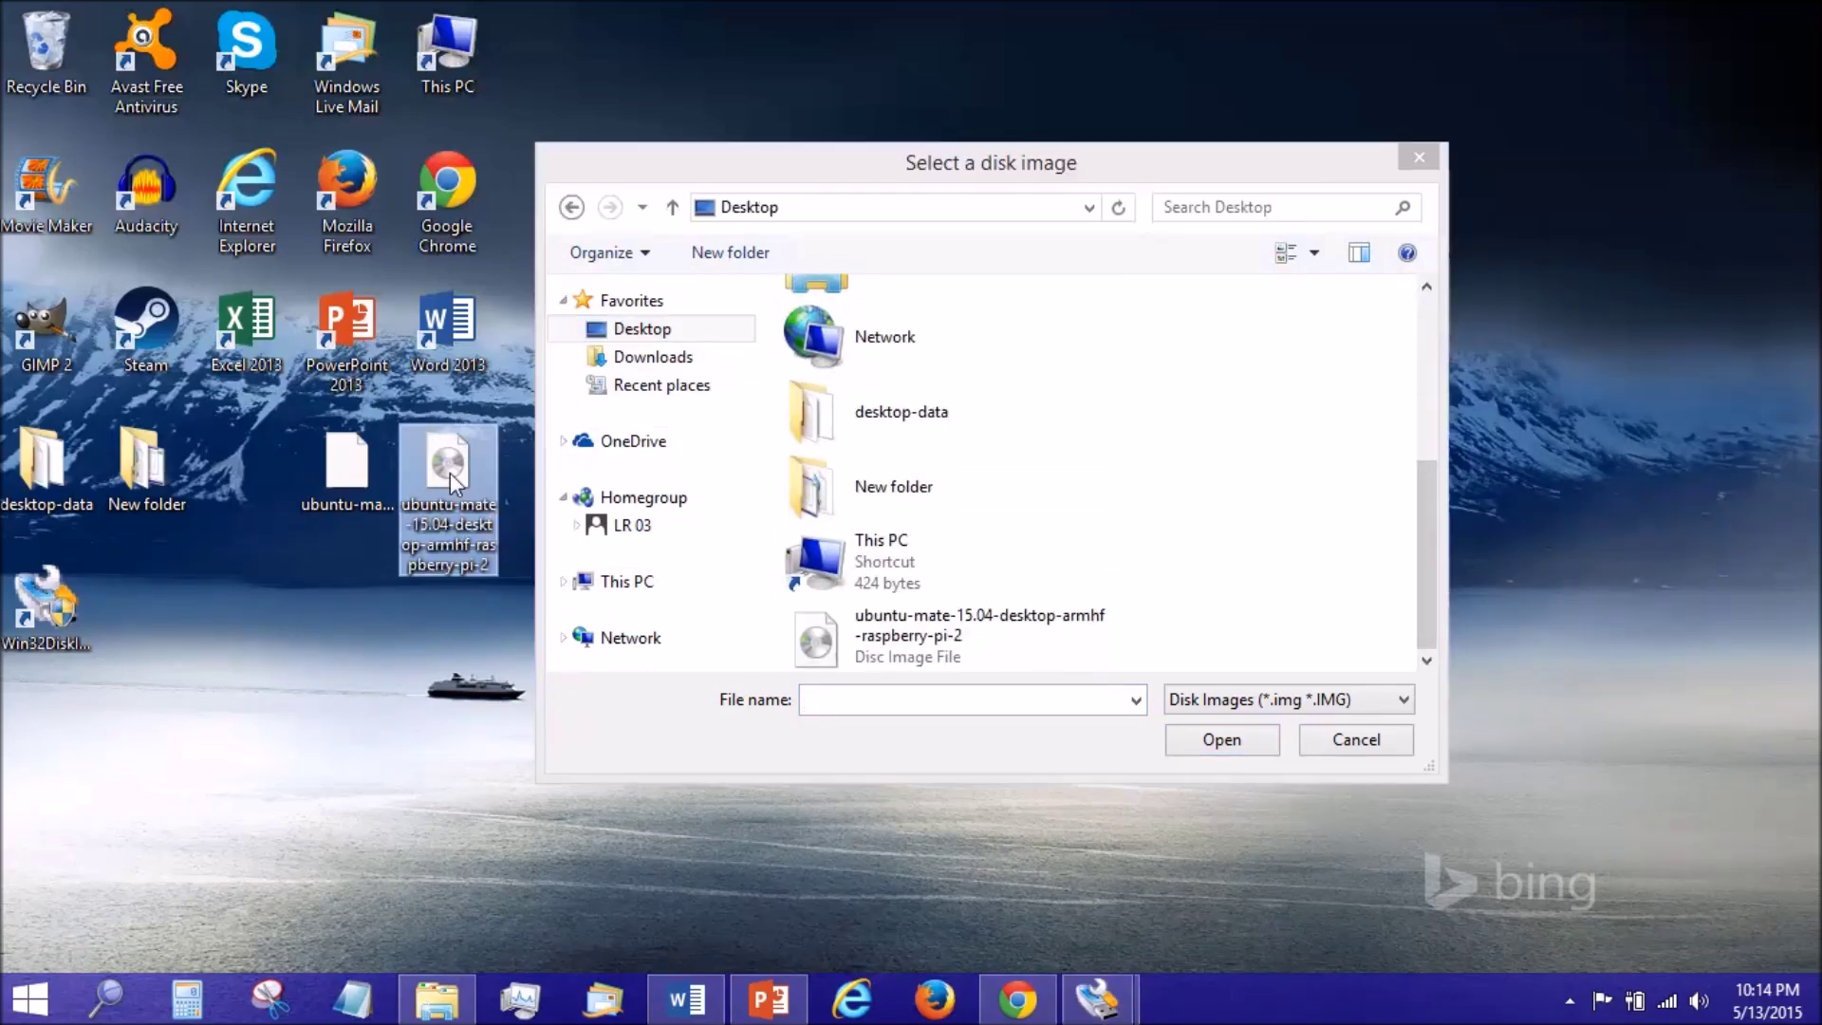
pyautogui.click(930, 643)
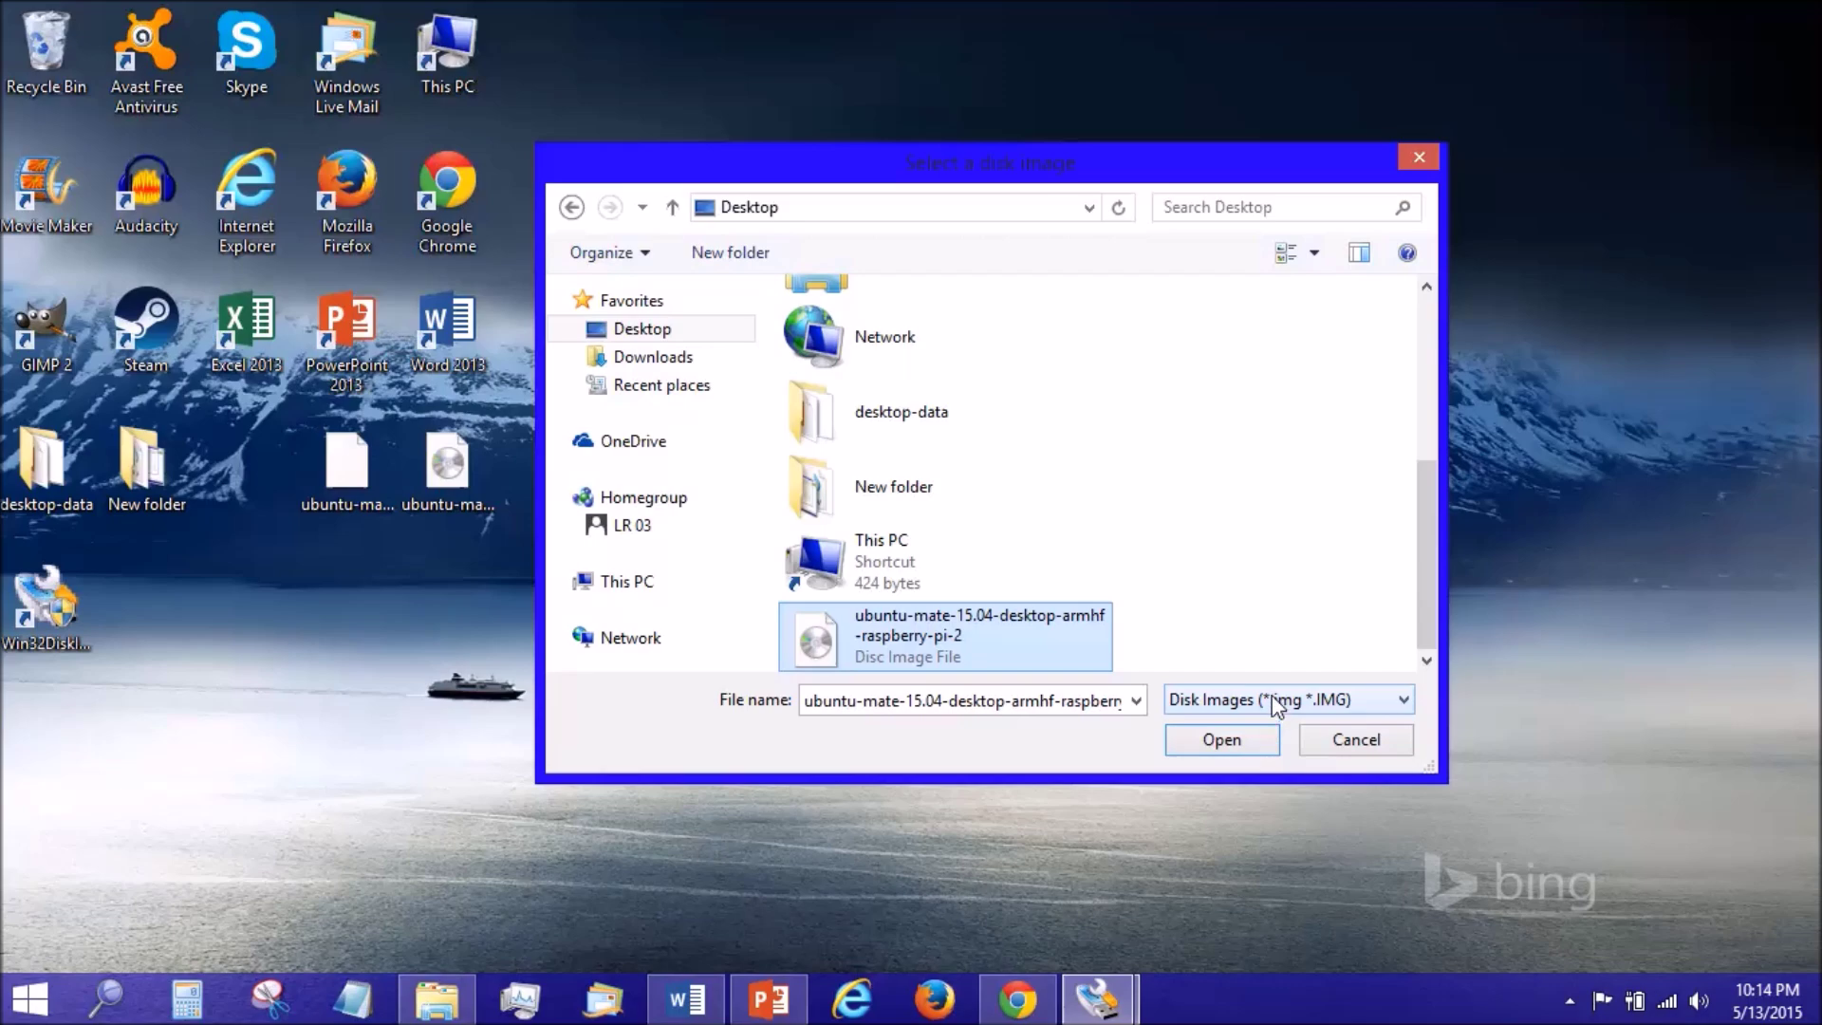
pyautogui.click(1249, 746)
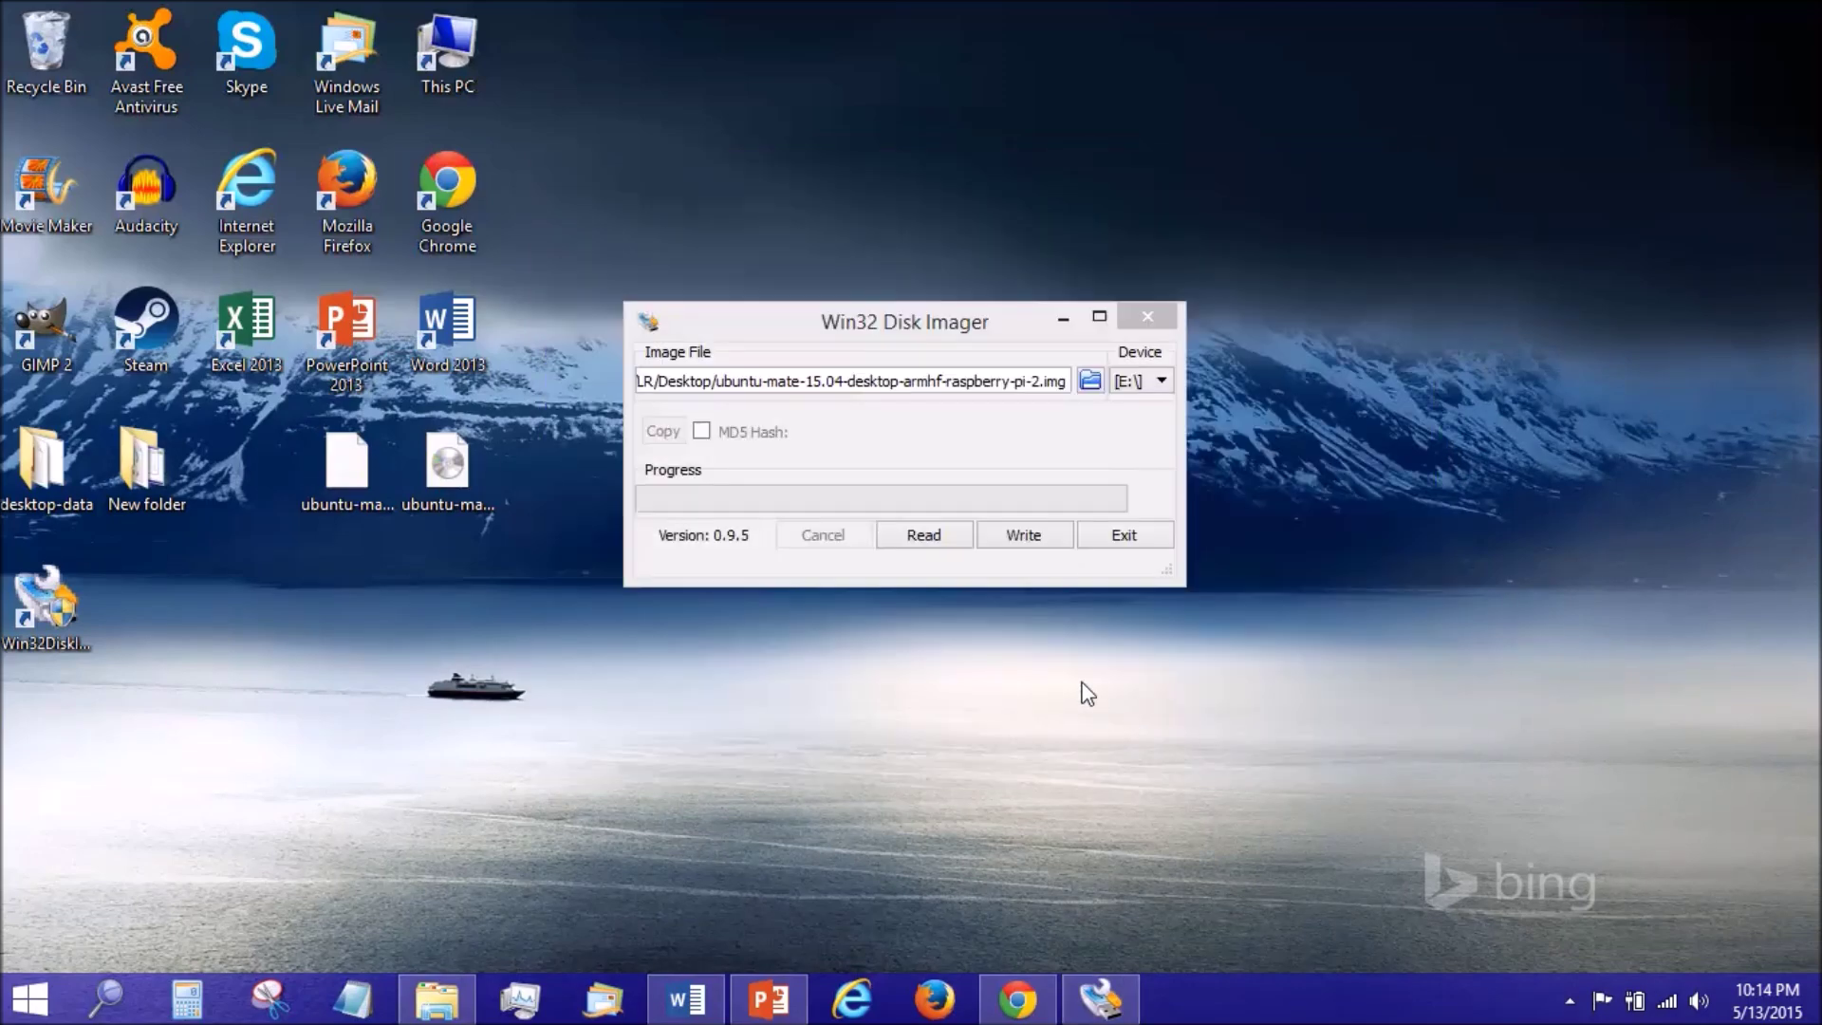
# - Write the image to drive E:, accepting the warning about overwriting the PI2 card
pyautogui.click(1026, 539)
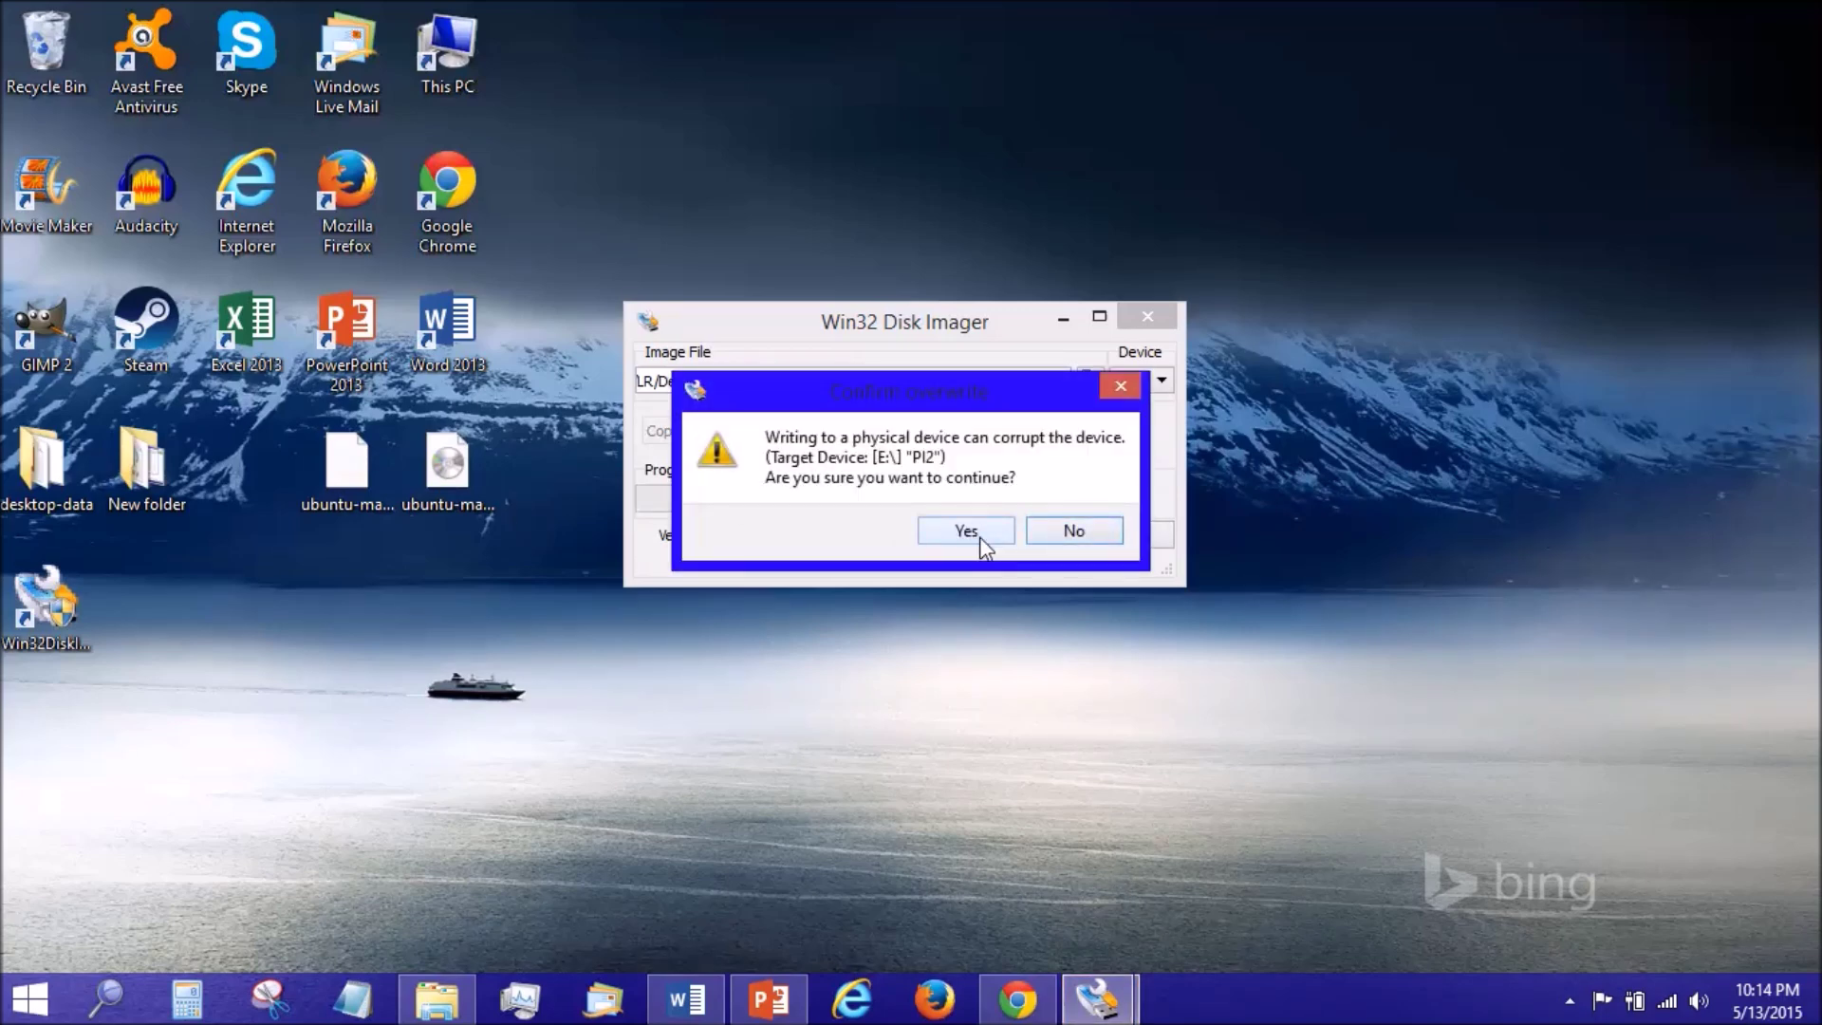
pyautogui.click(980, 535)
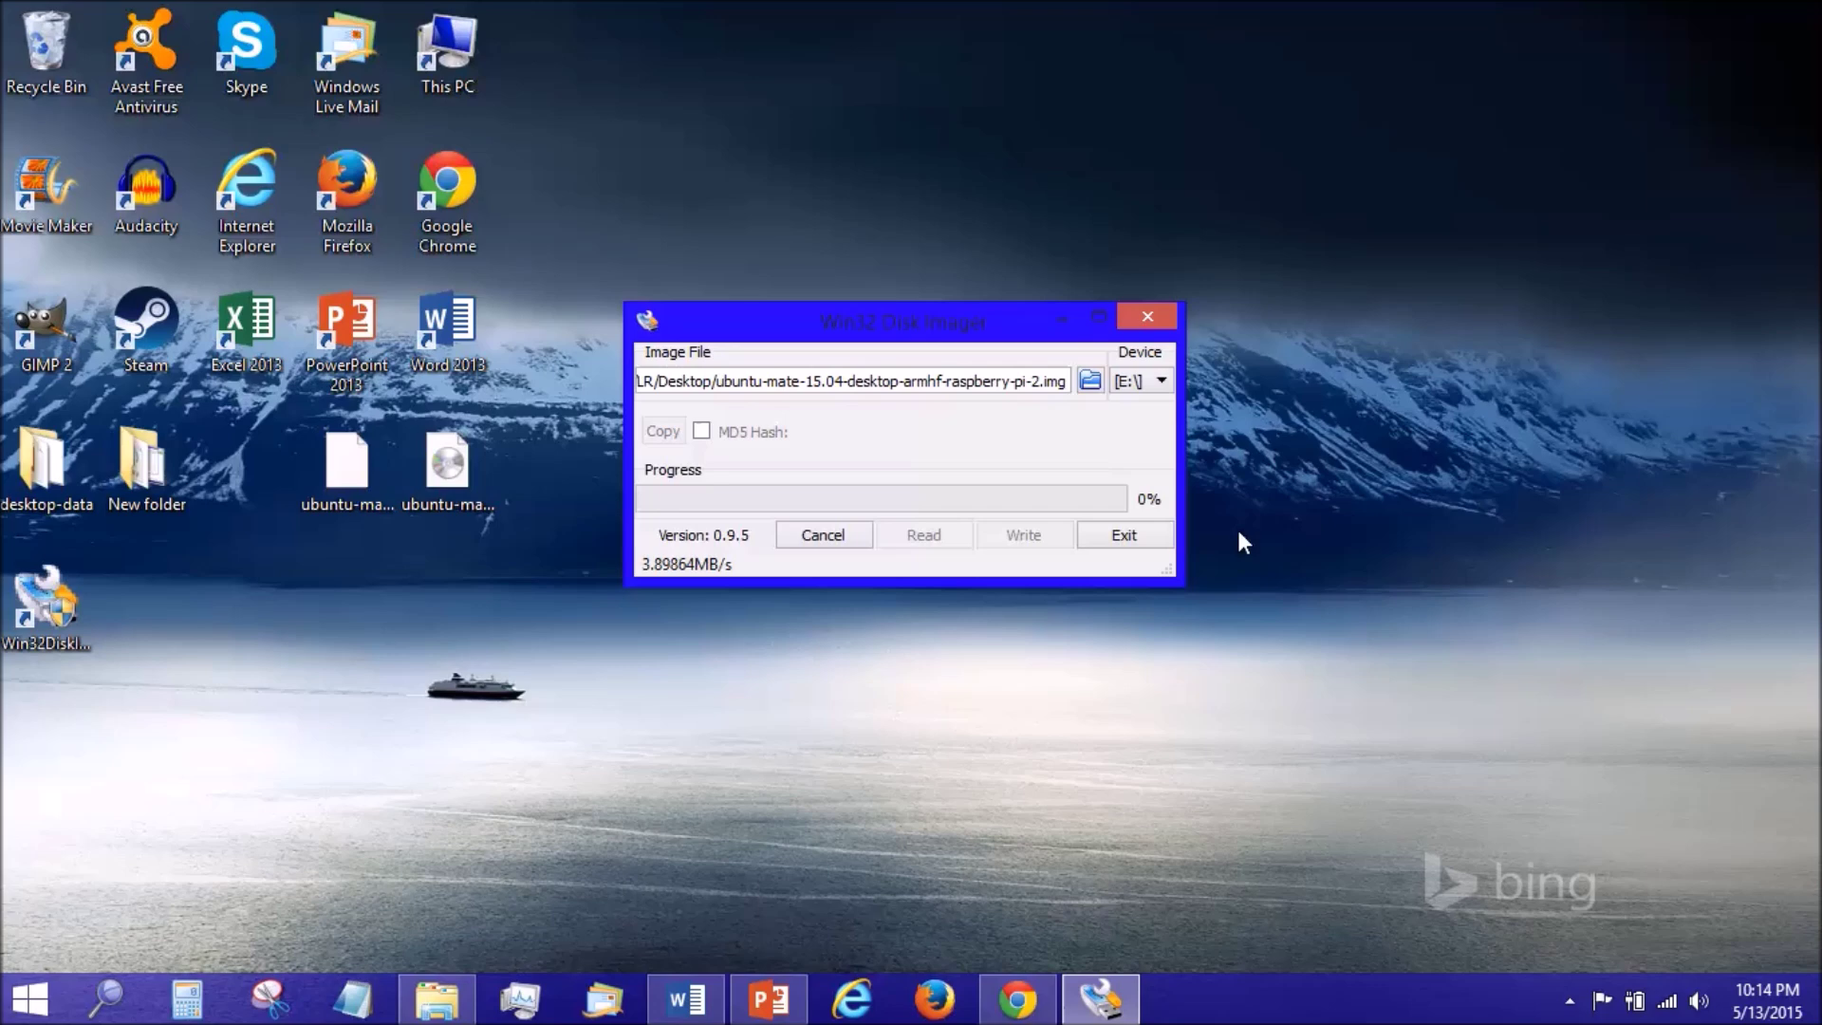